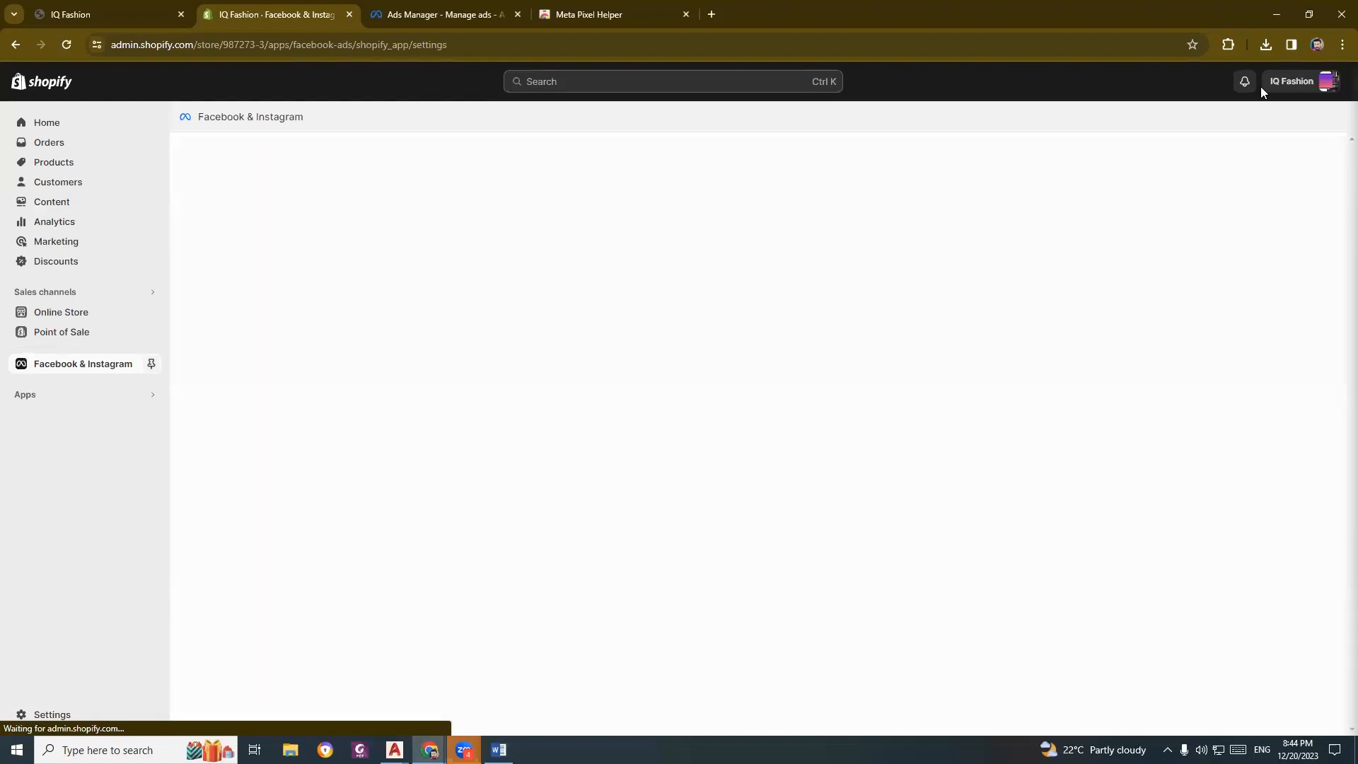
Start adding a new market in the store's Markets settings and select Bahrain as its country.
click(45, 717)
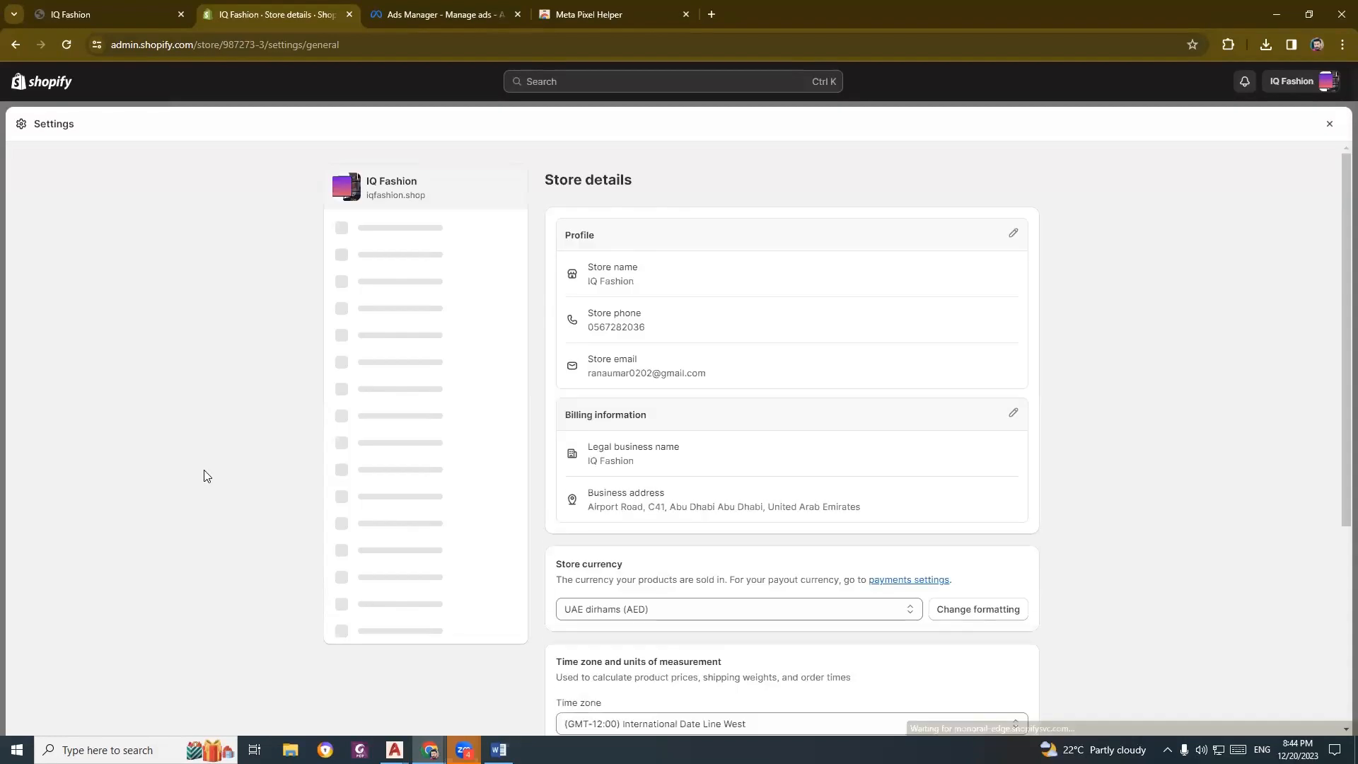
click(382, 477)
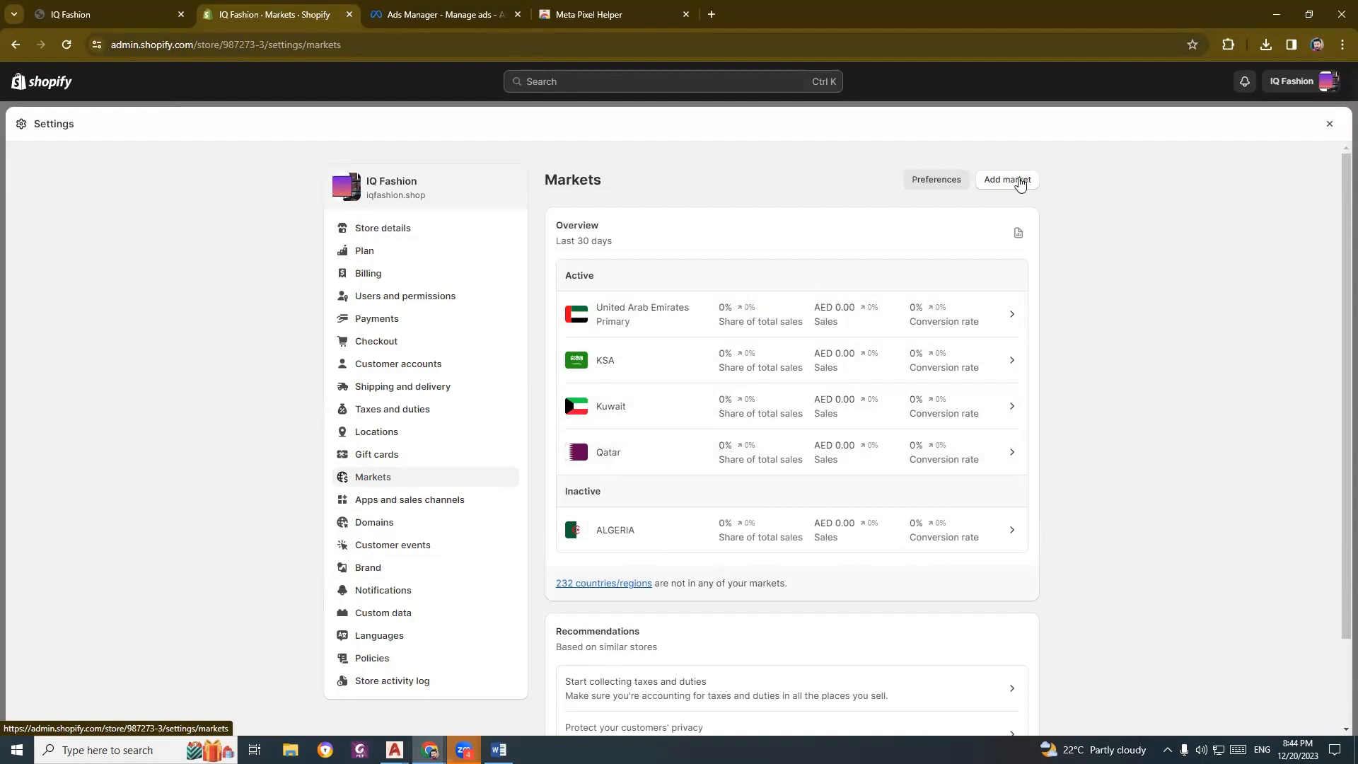
click(1001, 181)
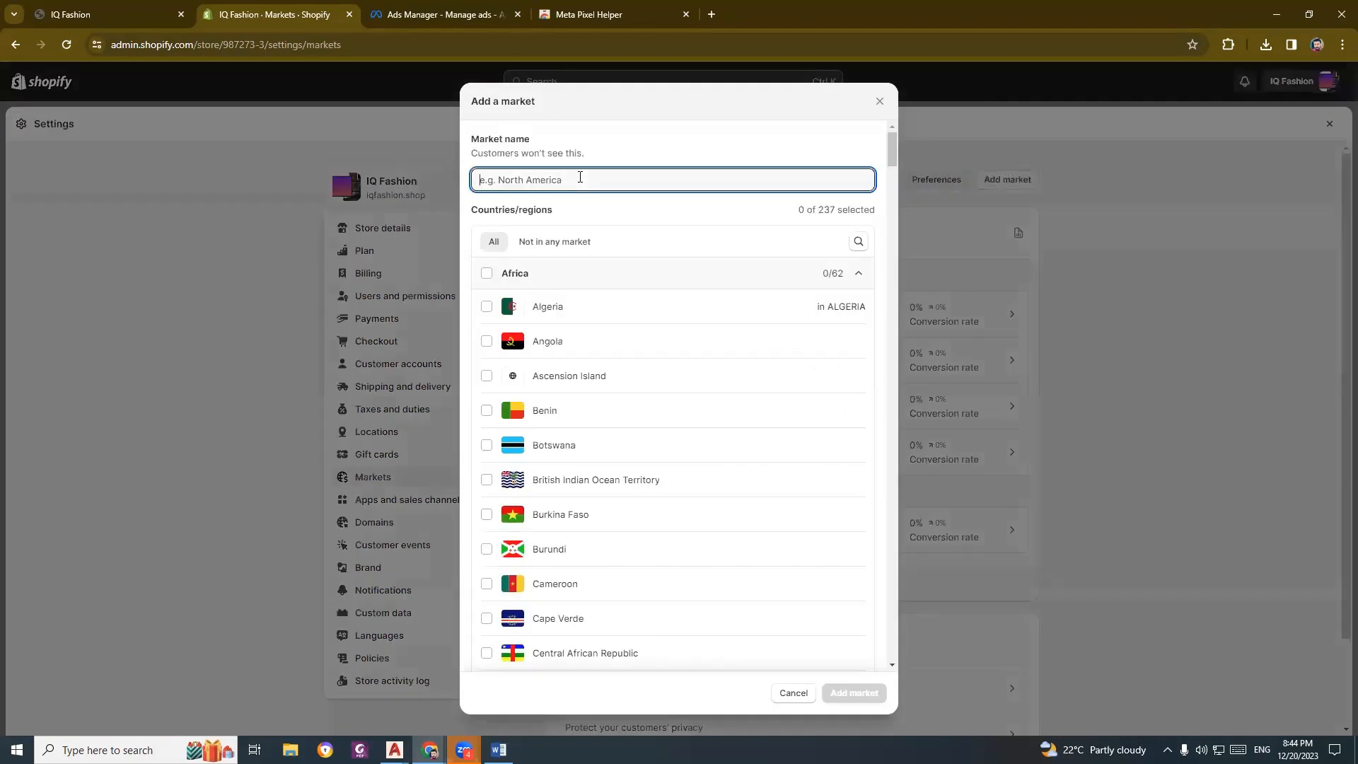
scroll(579, 468, down, 20)
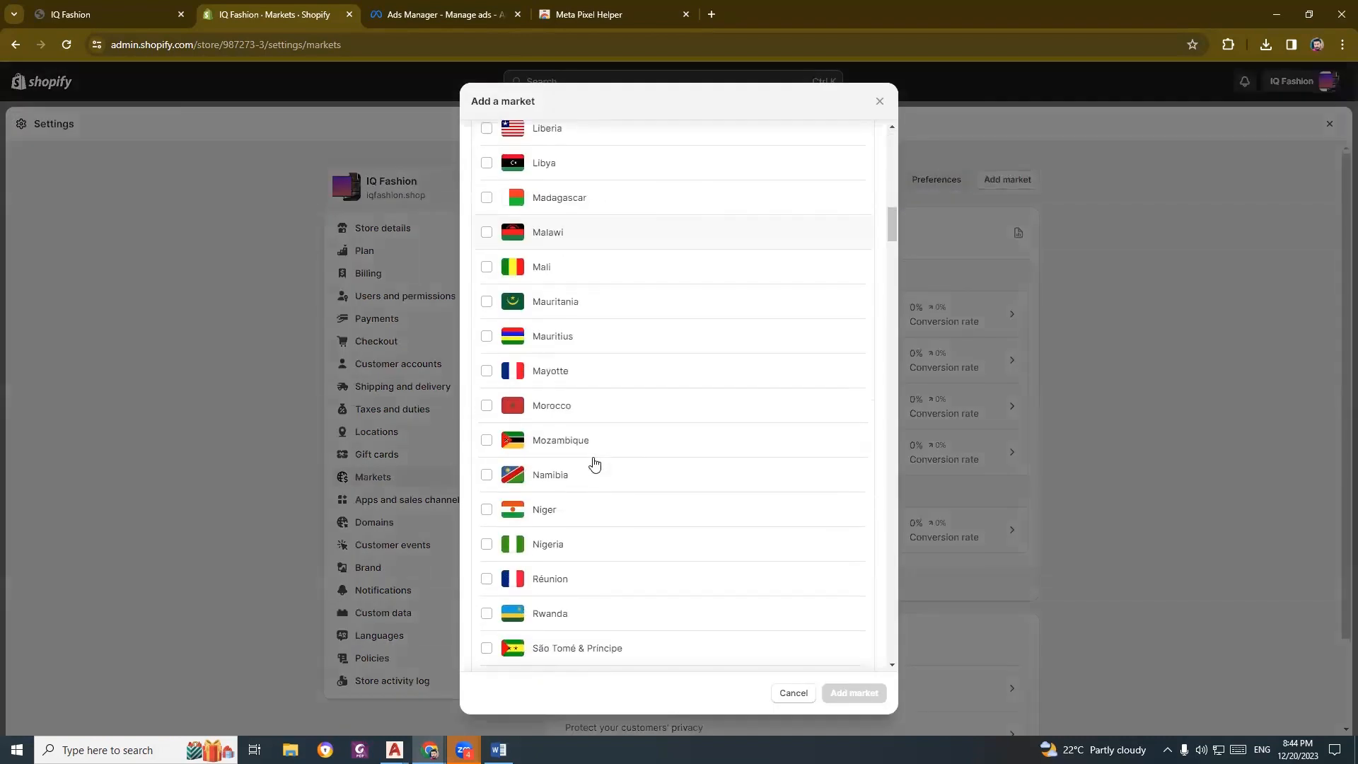
scroll(593, 463, down, 15)
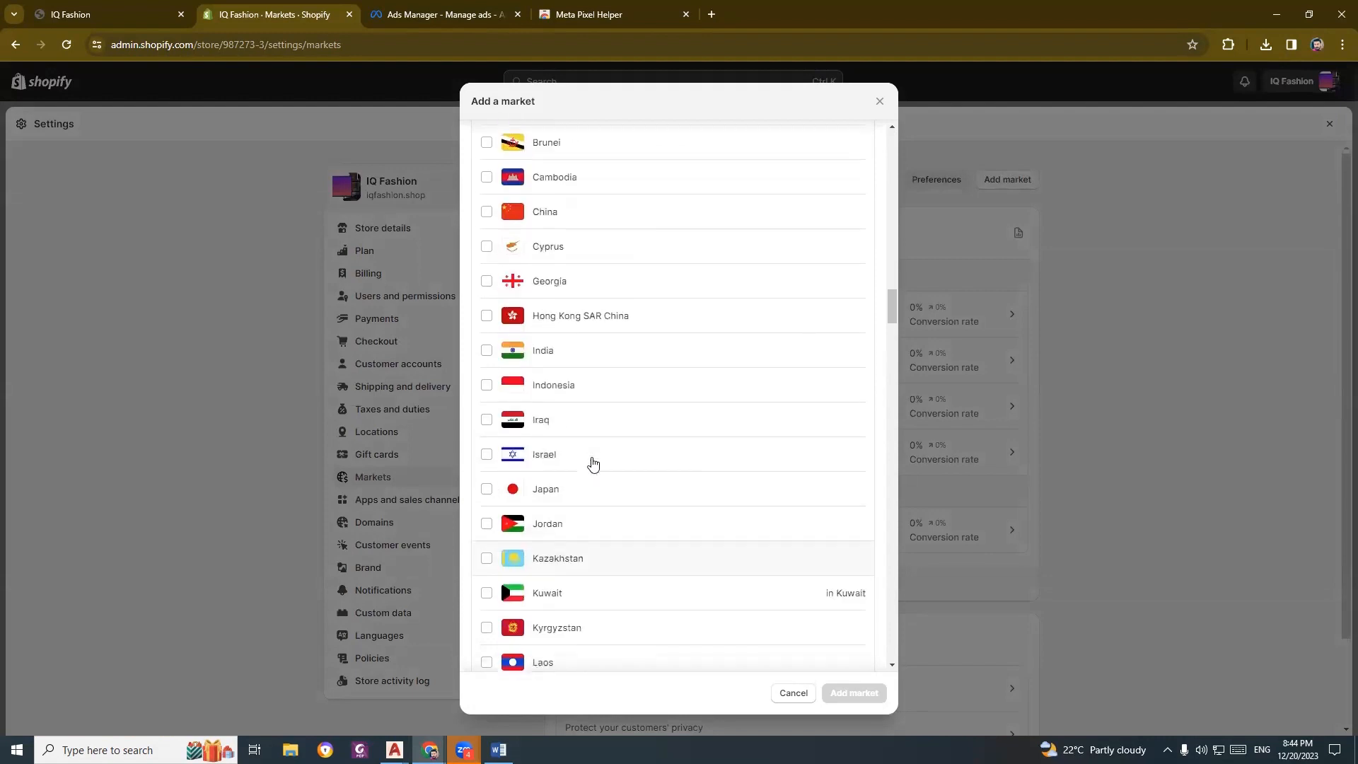
scroll(591, 460, up, 2)
scroll(591, 461, up, 1)
scroll(570, 357, up, 1)
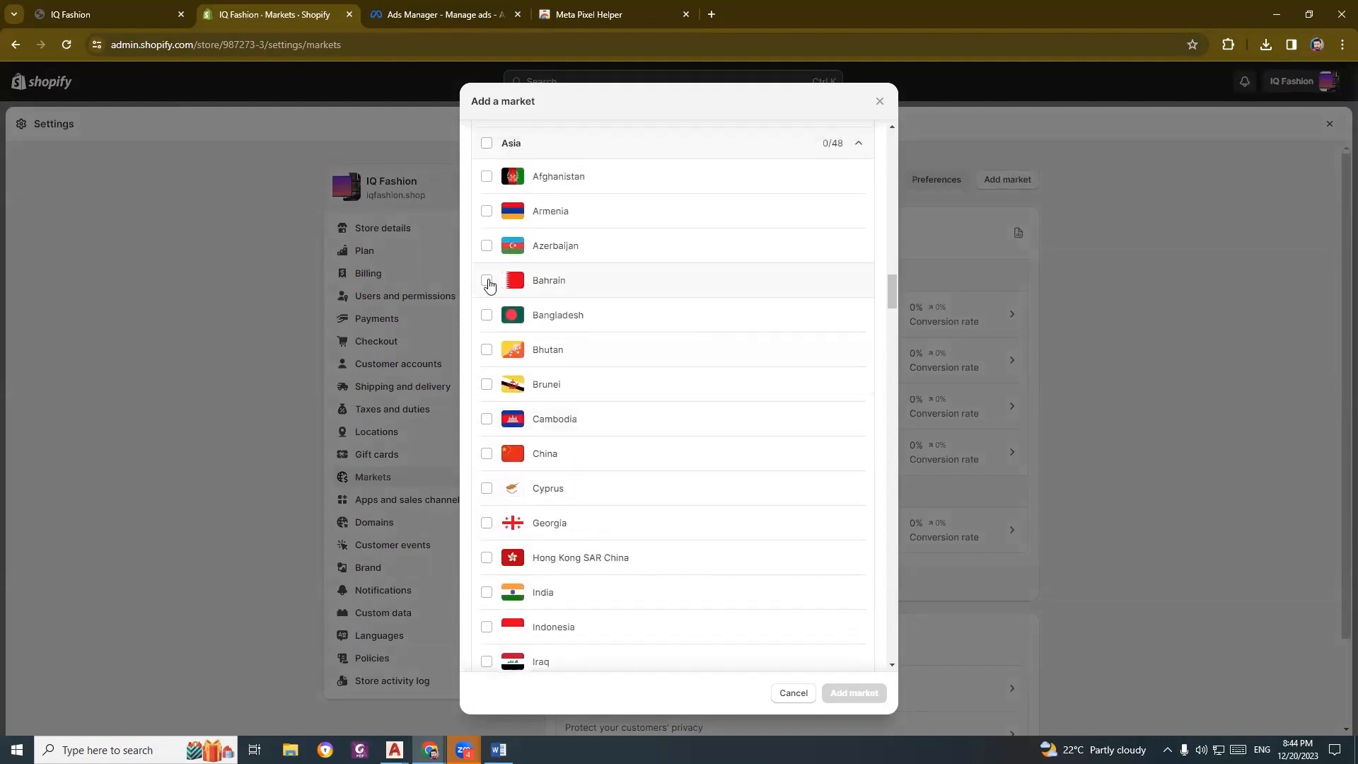
click(486, 280)
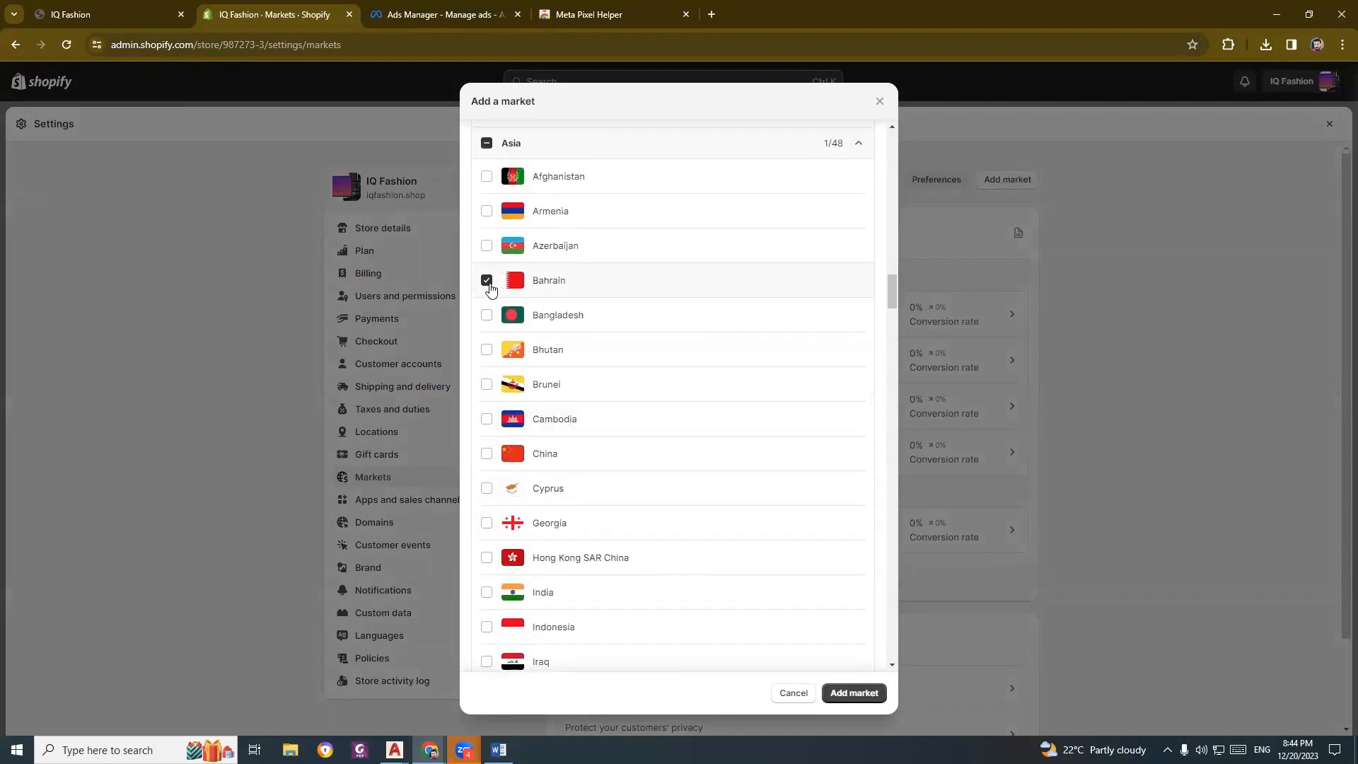
Name the new market BAHRAIN and add it to the store.
click(843, 693)
click(582, 182)
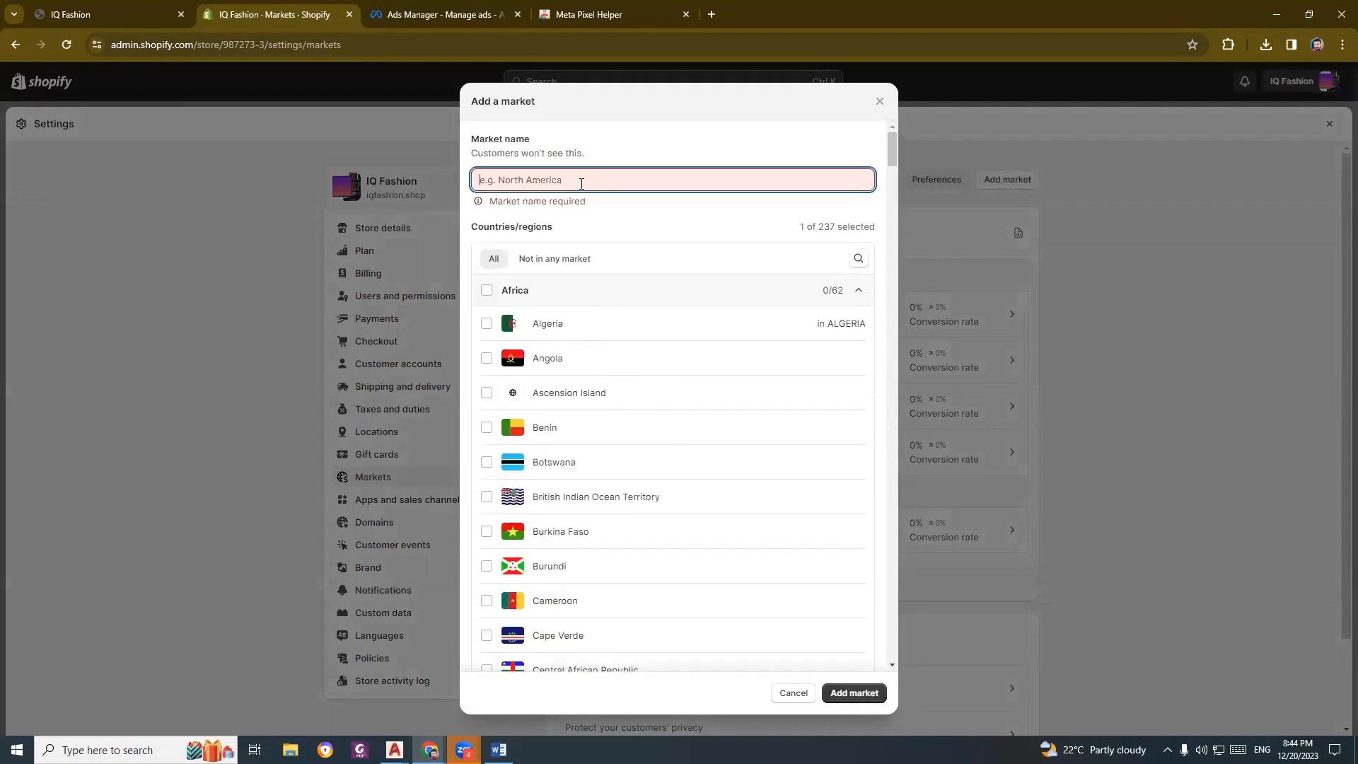
text(BAHRAIN)
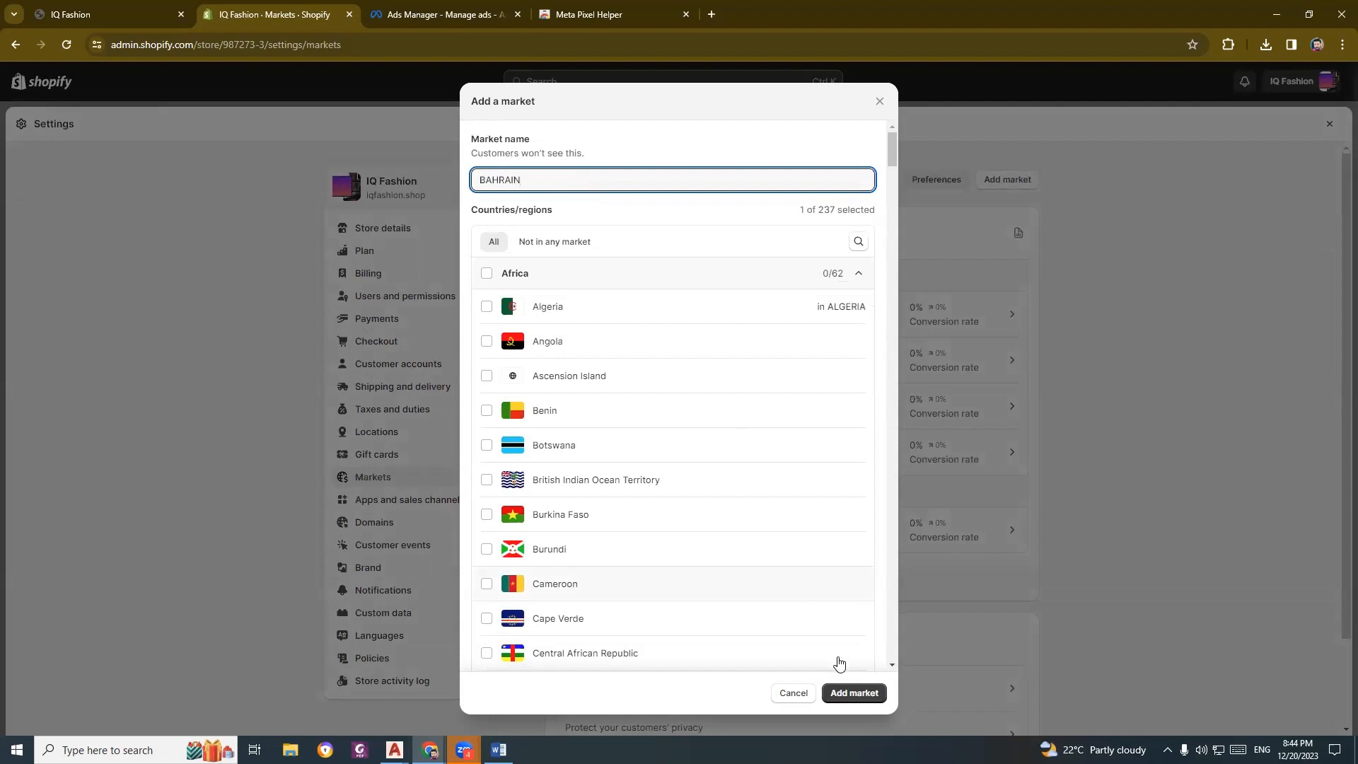
click(856, 692)
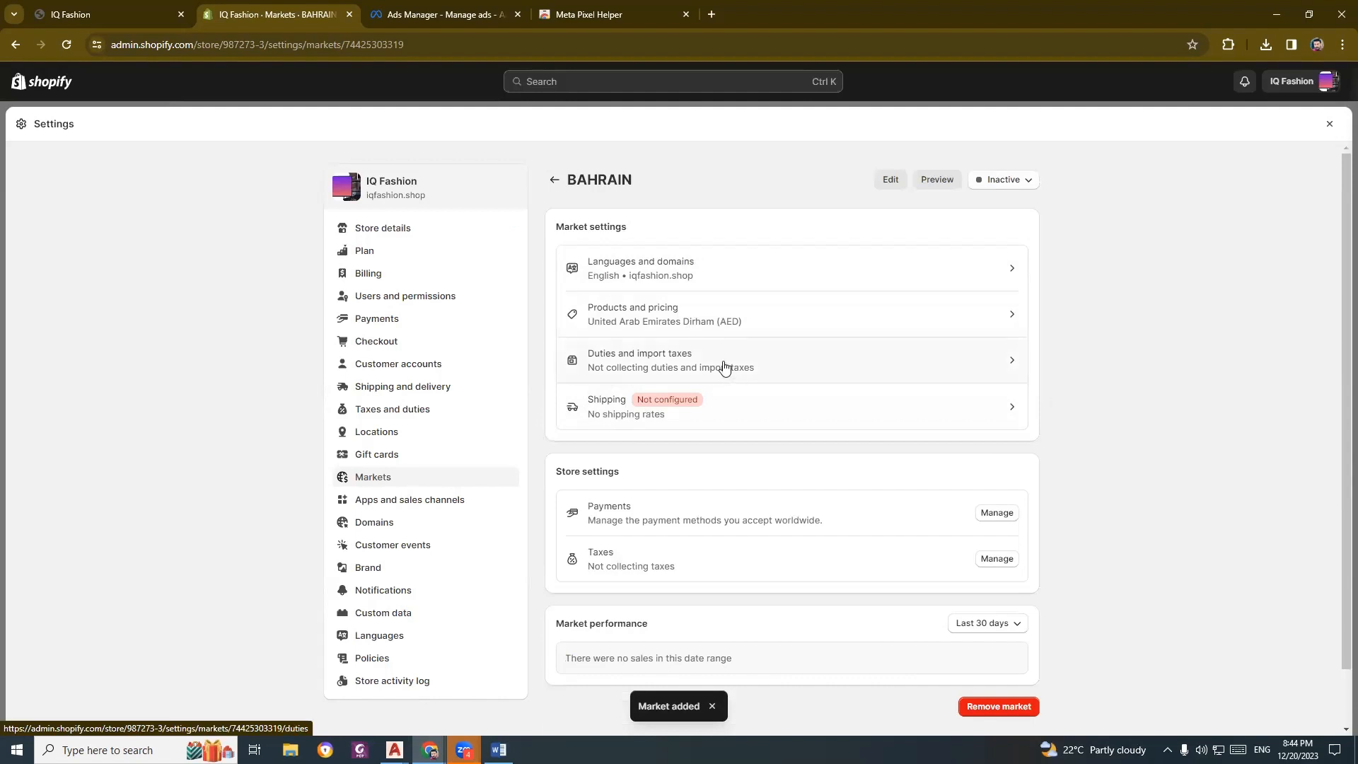
Check the BAHRAIN market's status options and its shipping configuration.
click(1004, 180)
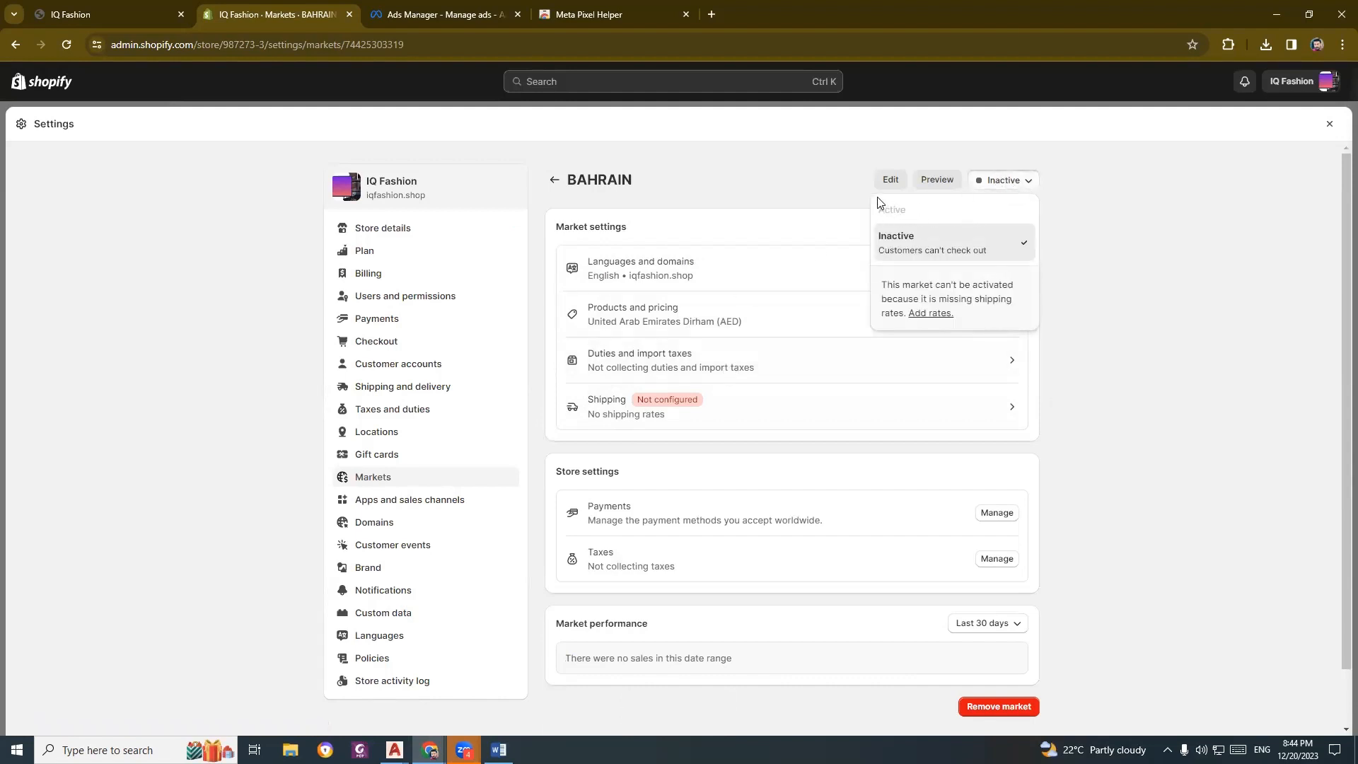
click(811, 172)
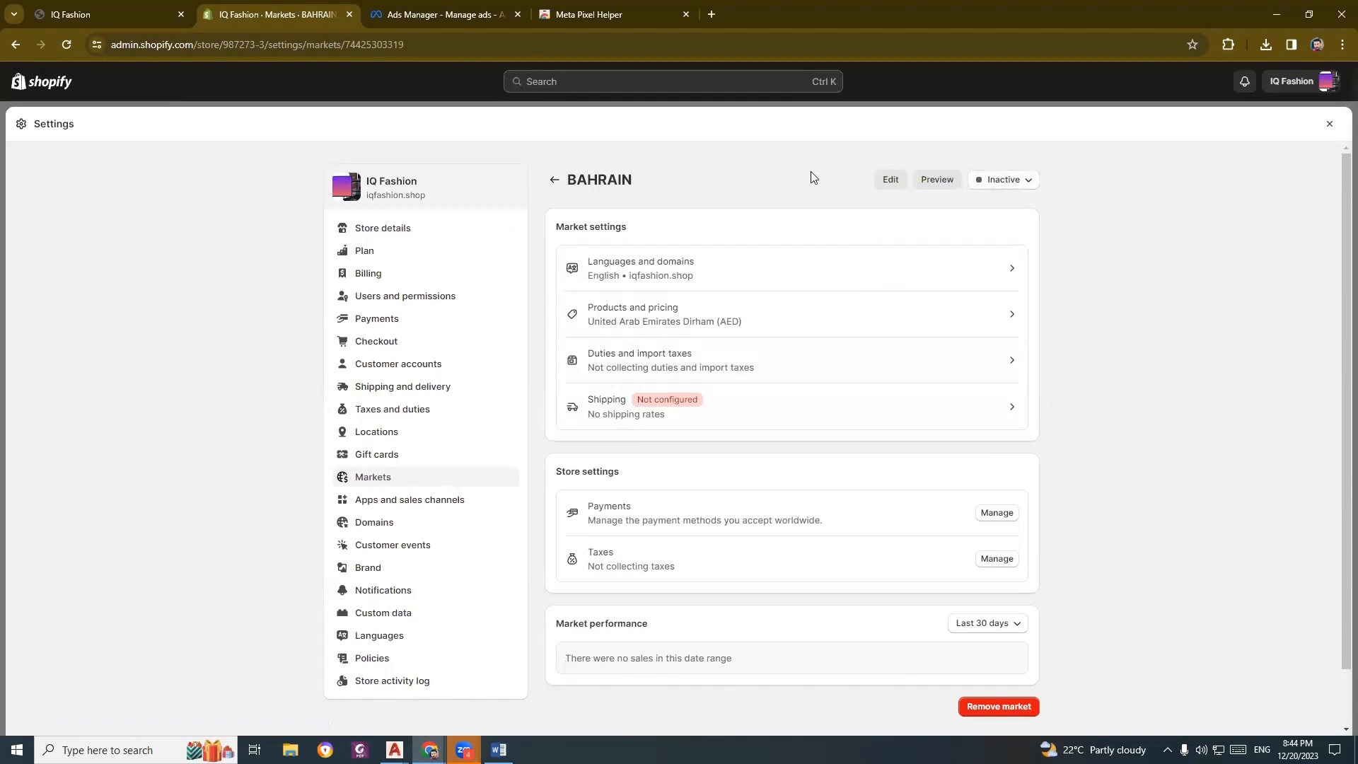
click(653, 408)
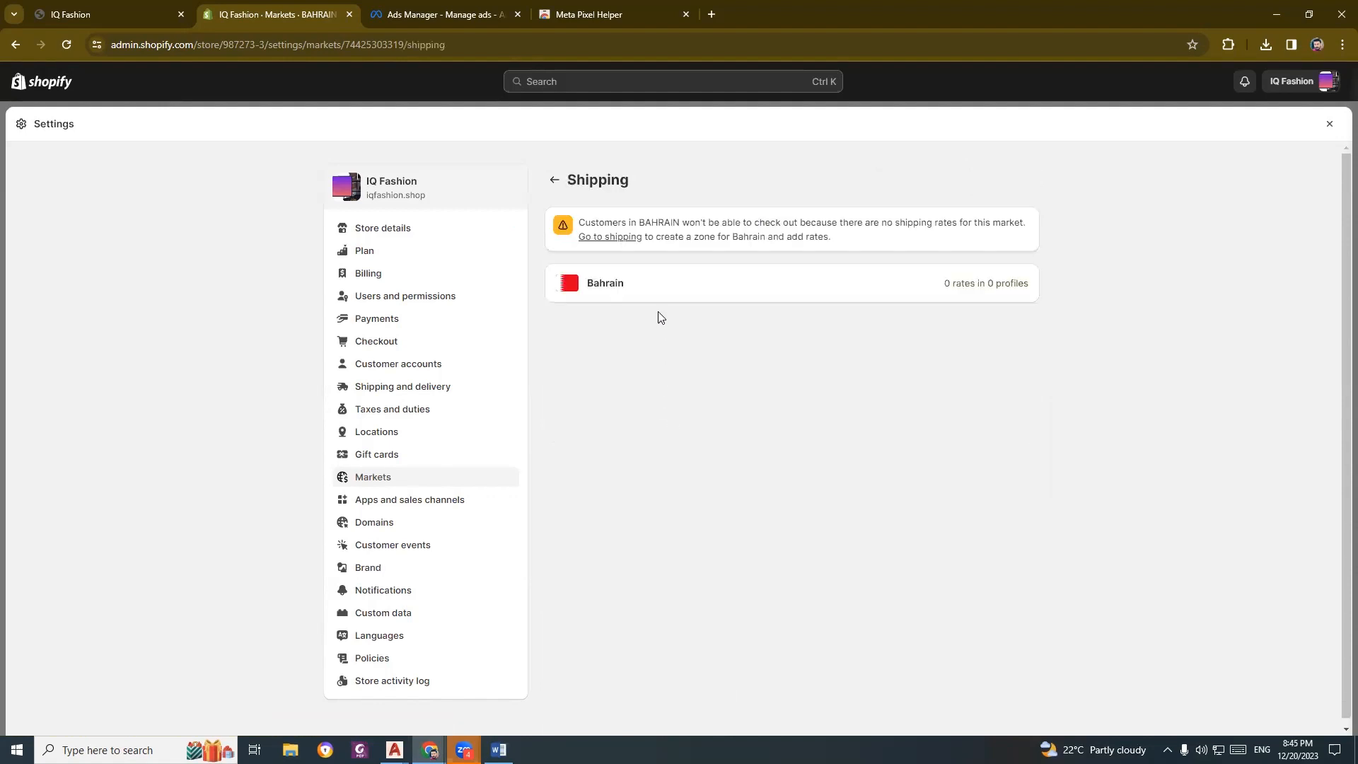
drag(577, 222, 728, 301)
click(638, 303)
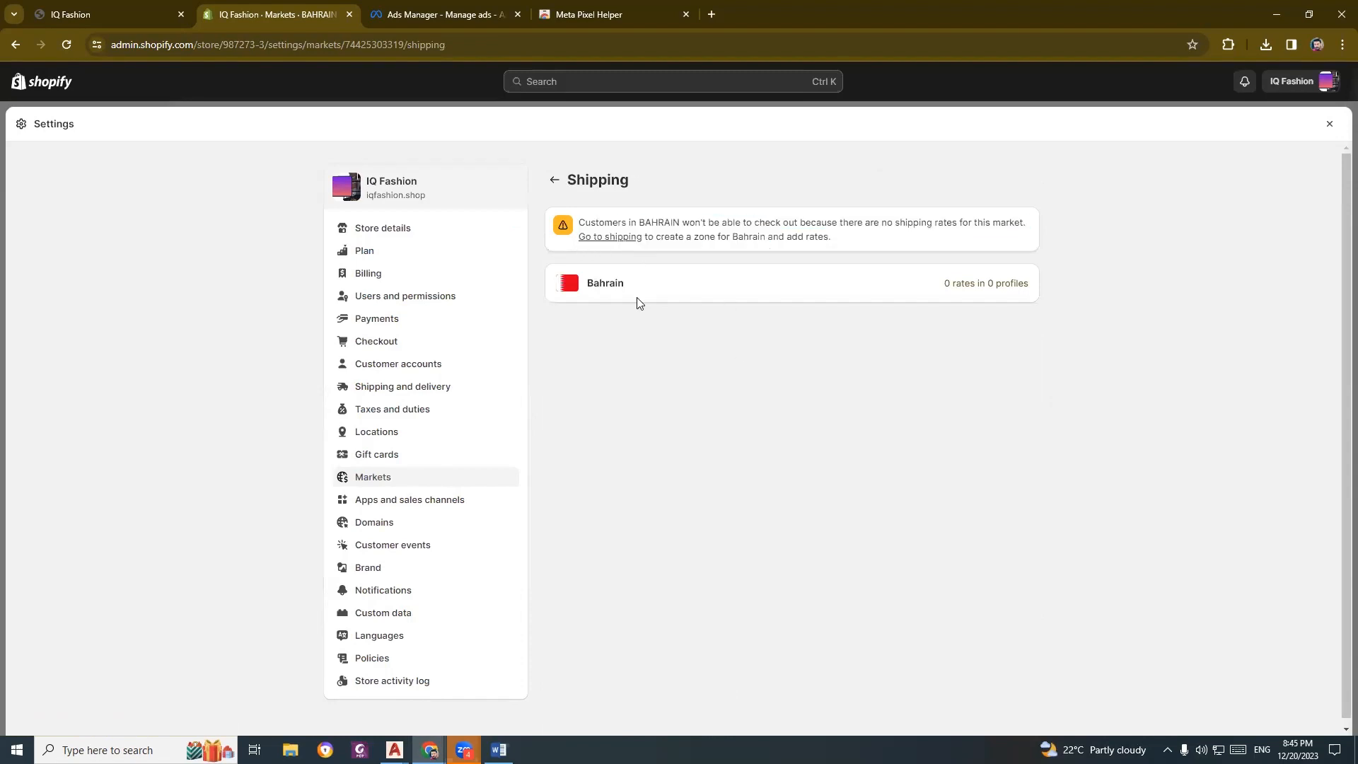
Create a shipping zone named BAHRAIN that covers the Bahrain market in the General shipping profile.
click(616, 240)
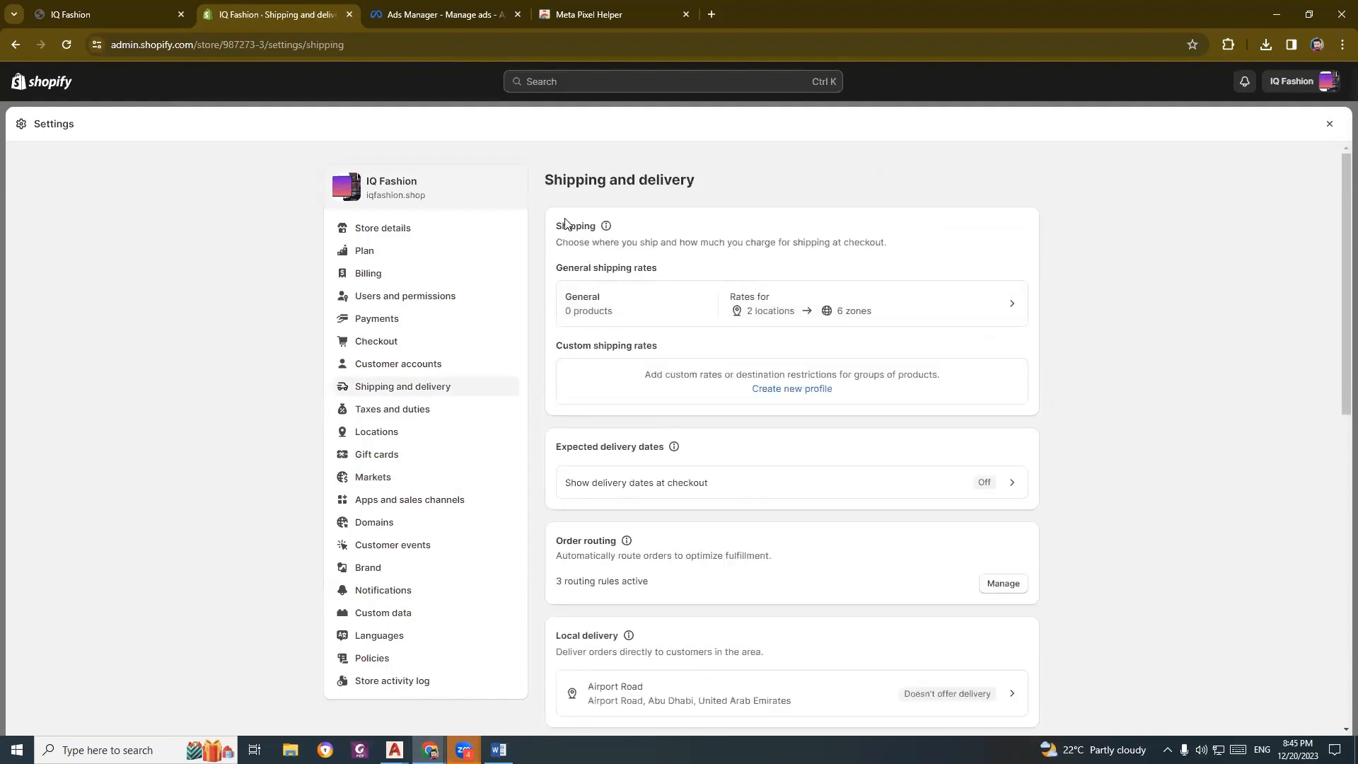
click(681, 306)
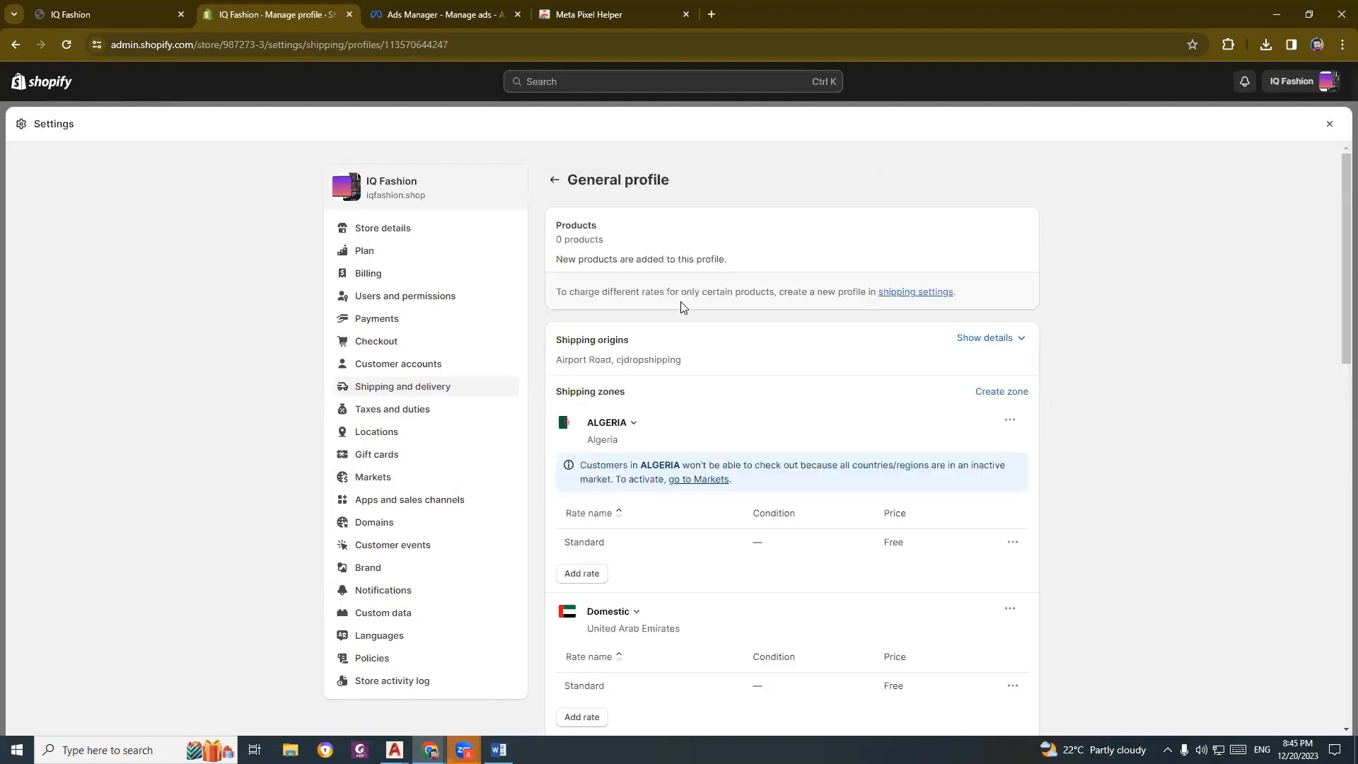
scroll(691, 345, down, 15)
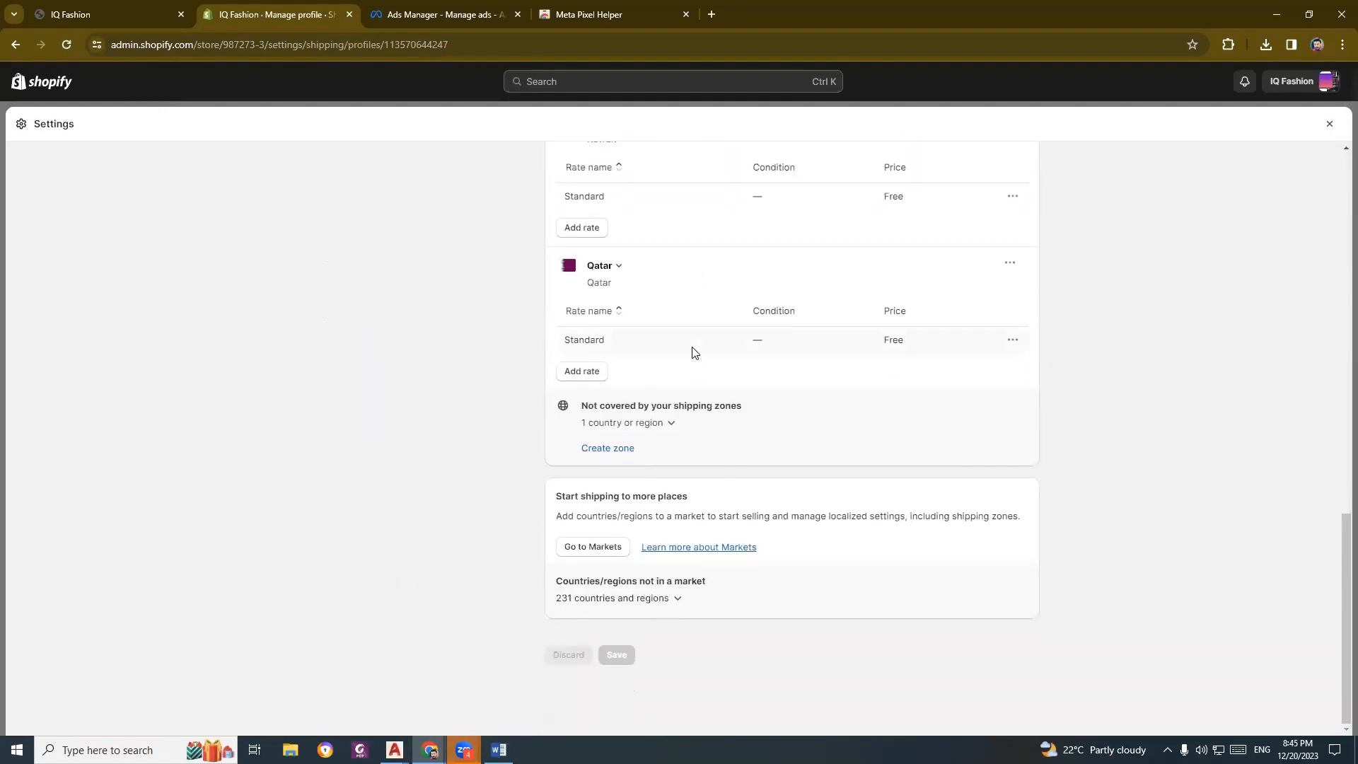
scroll(691, 351, up, 5)
scroll(692, 351, down, 5)
click(608, 448)
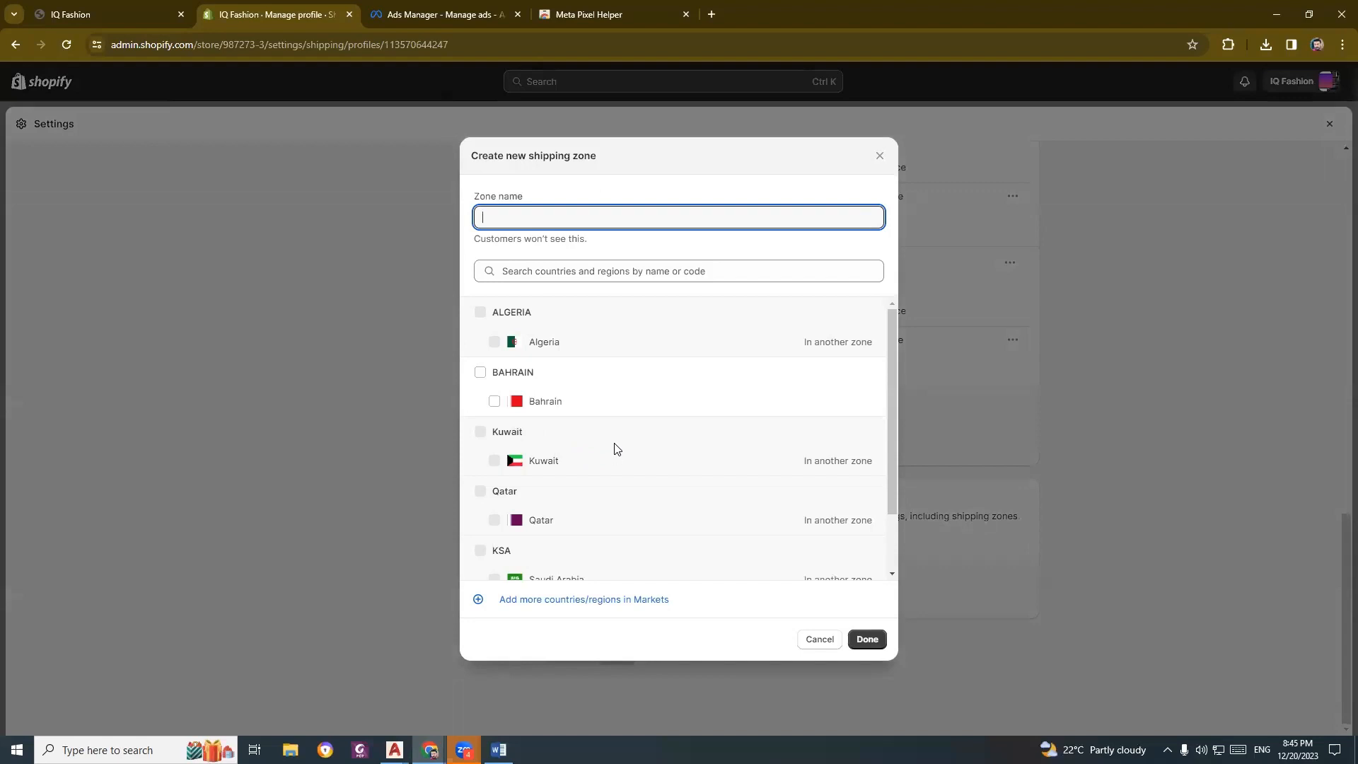
scroll(608, 417, down, 1)
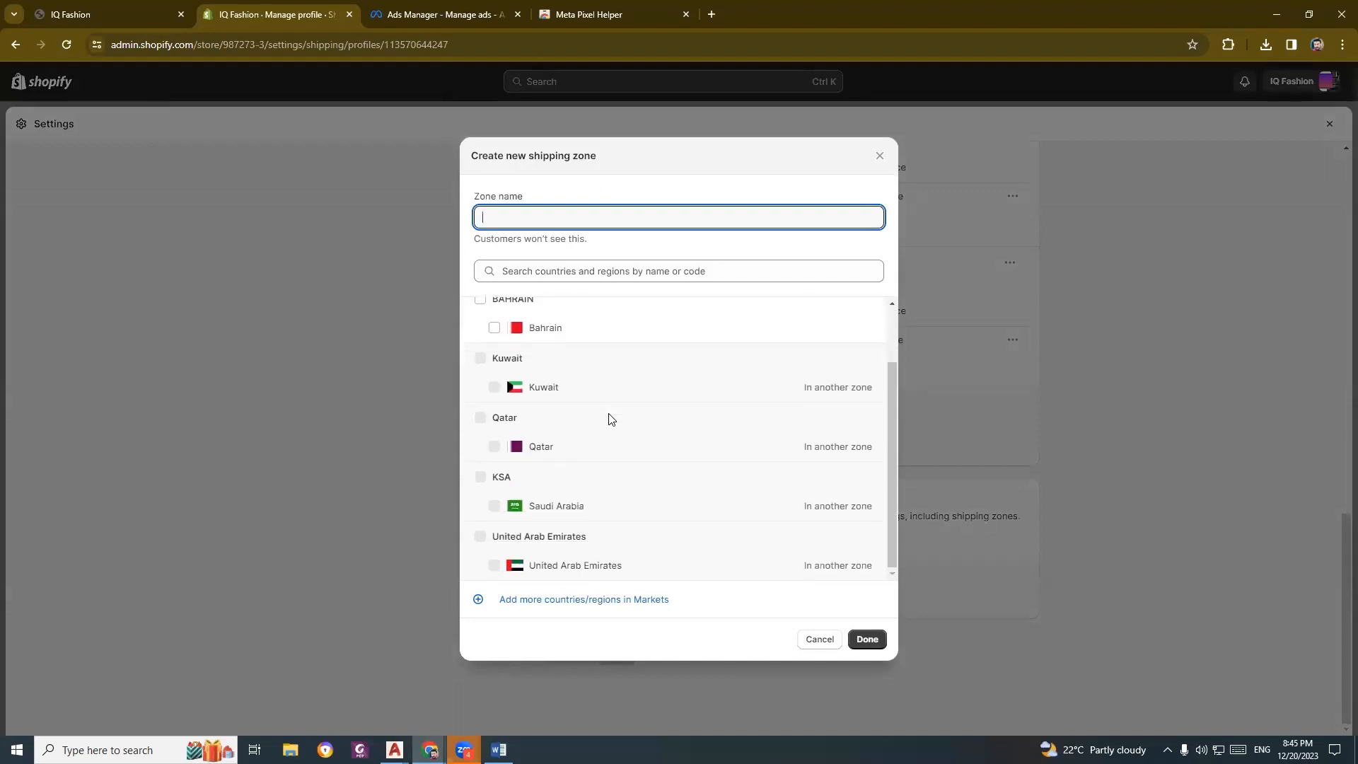
scroll(608, 420, up, 1)
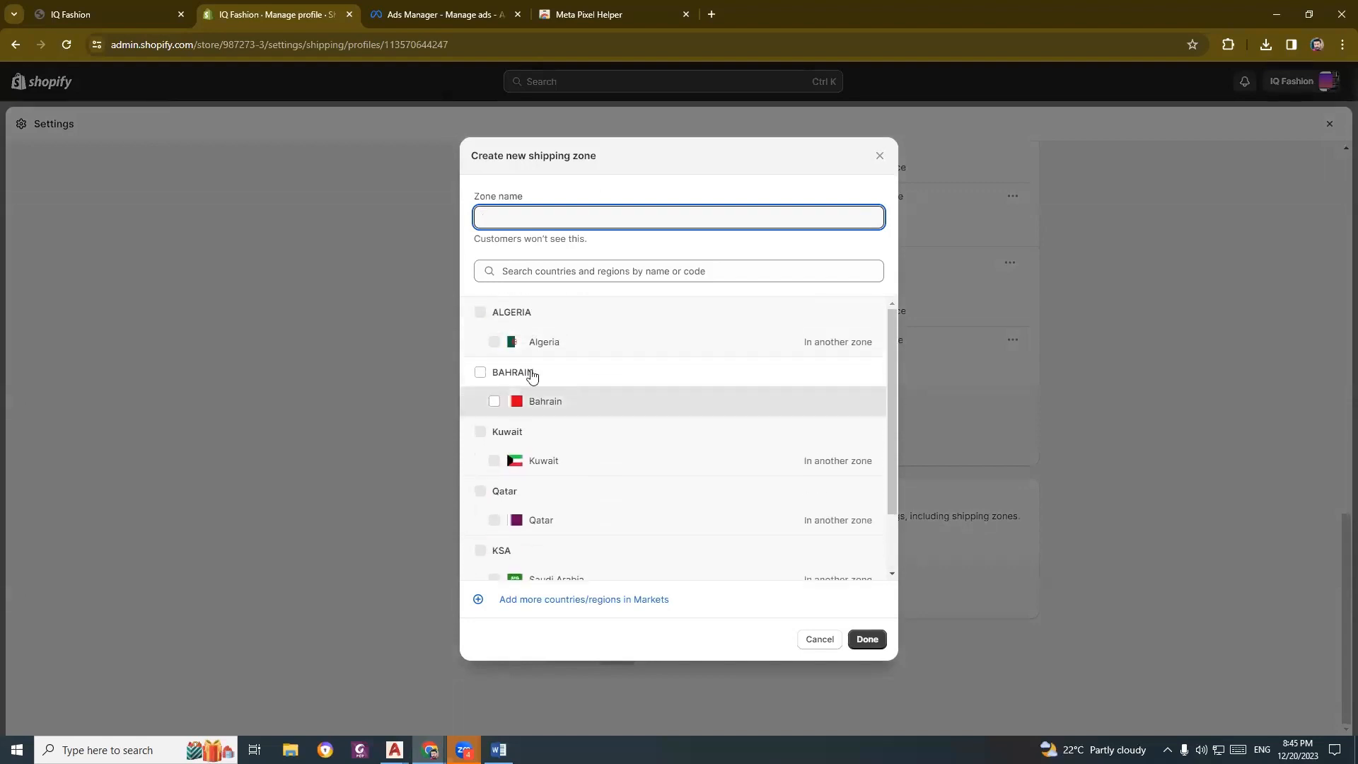
click(482, 375)
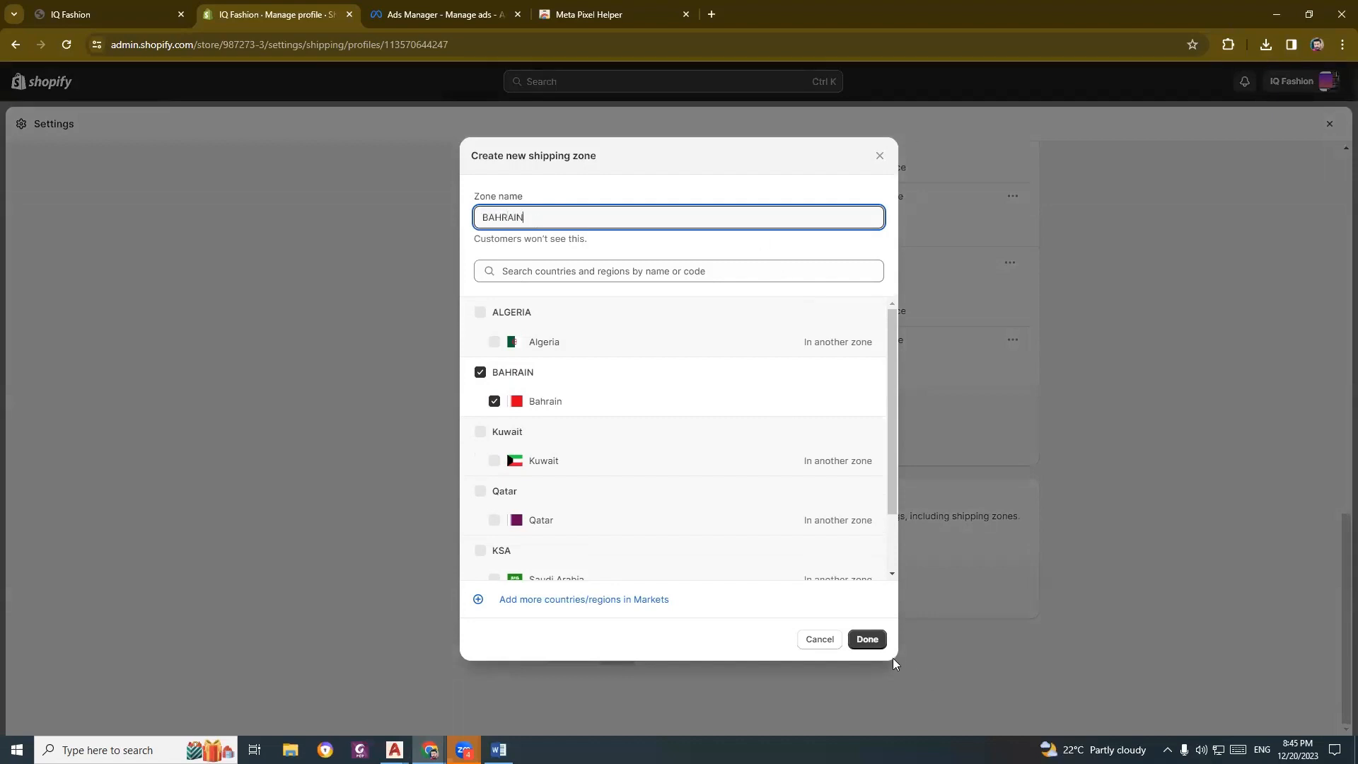
click(867, 639)
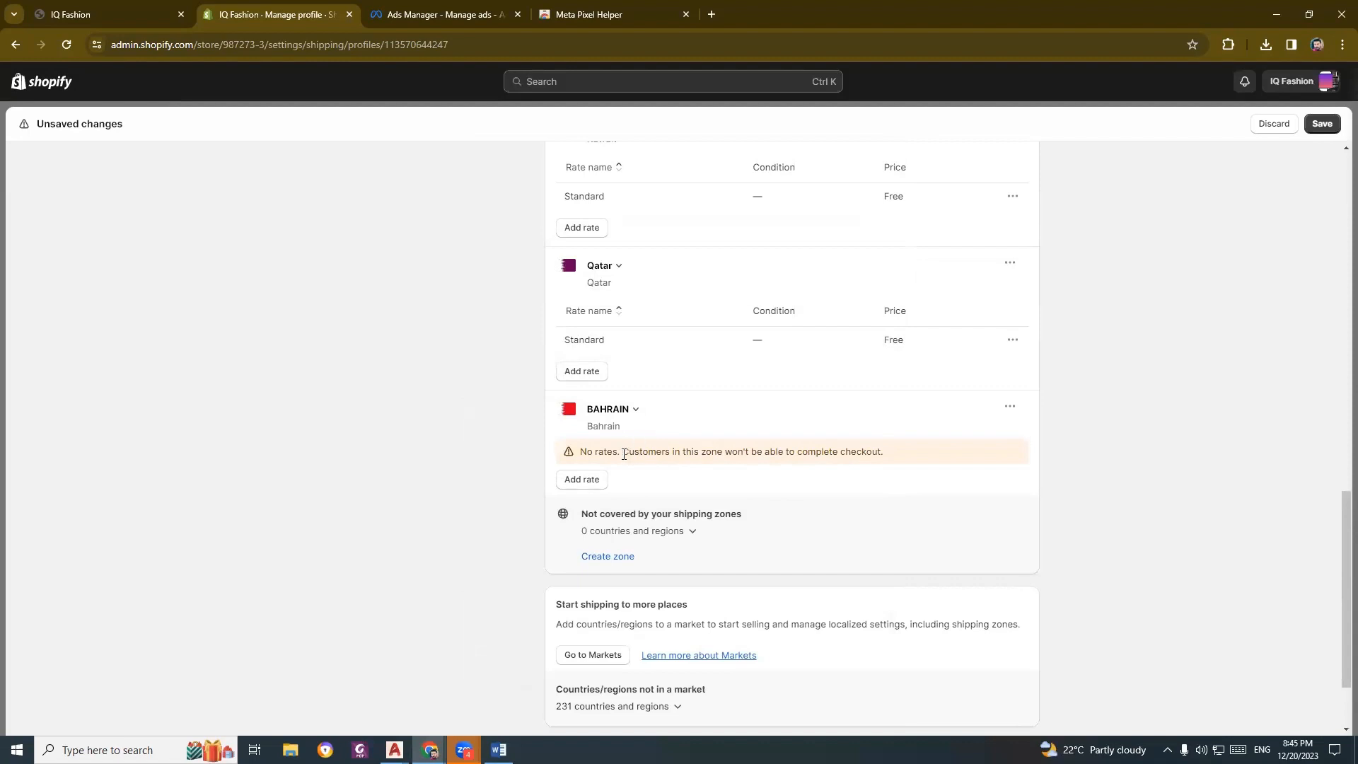
Add a free Standard rate to the BAHRAIN shipping zone and save the profile.
click(583, 480)
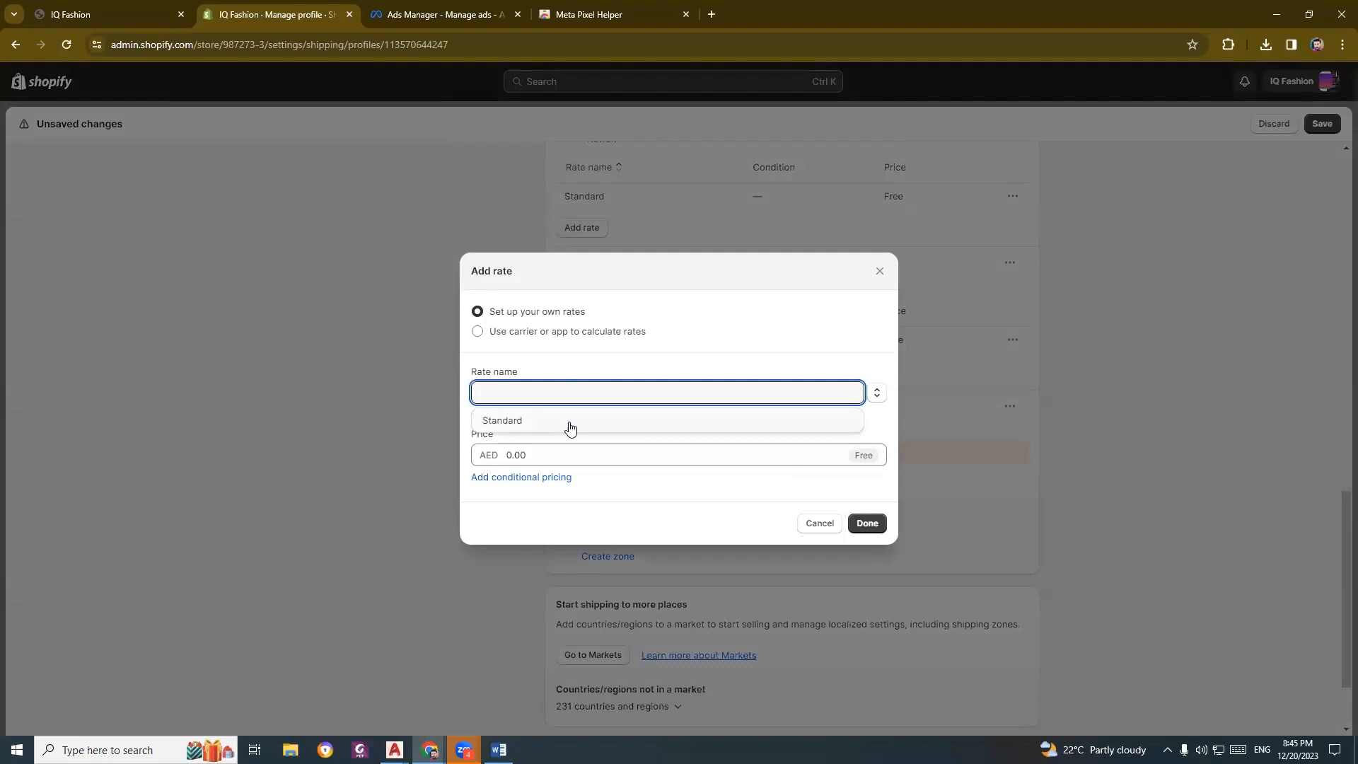
click(570, 422)
click(543, 451)
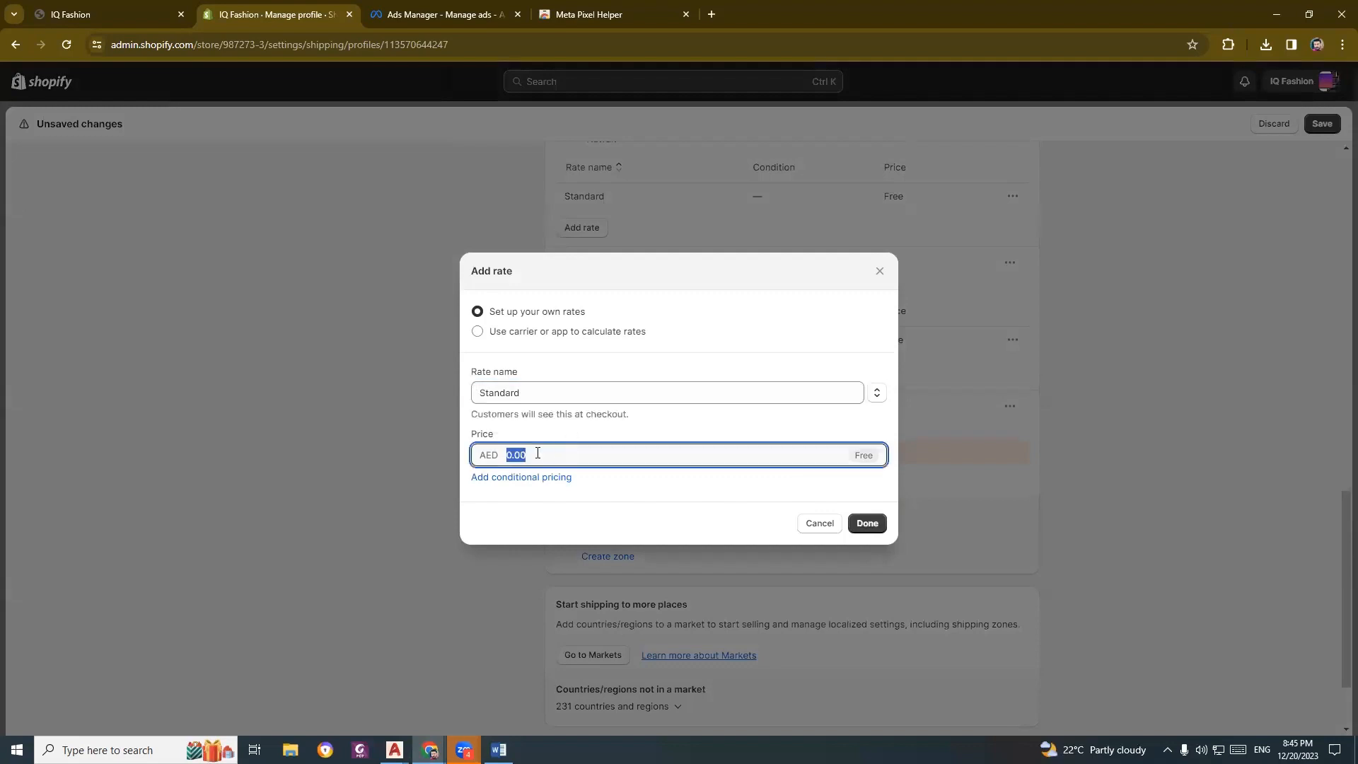
click(543, 450)
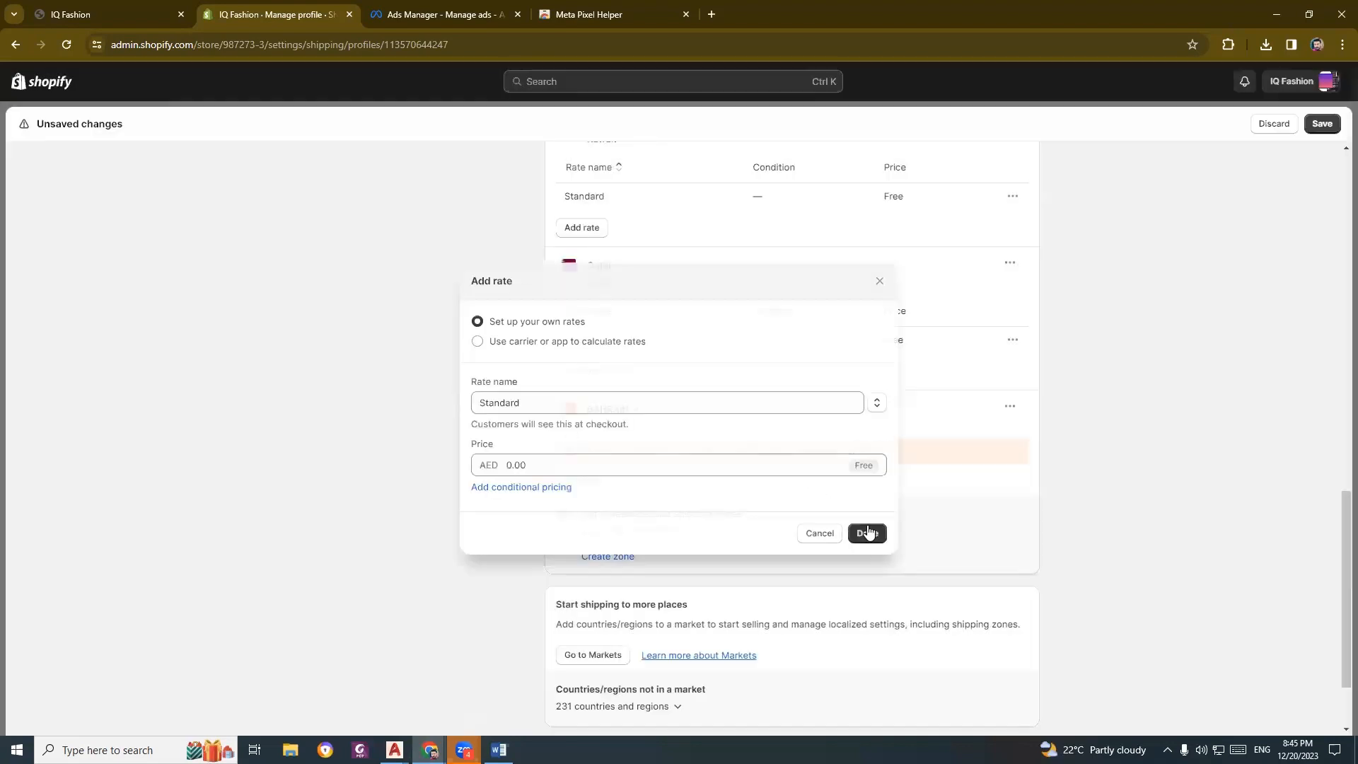
click(867, 525)
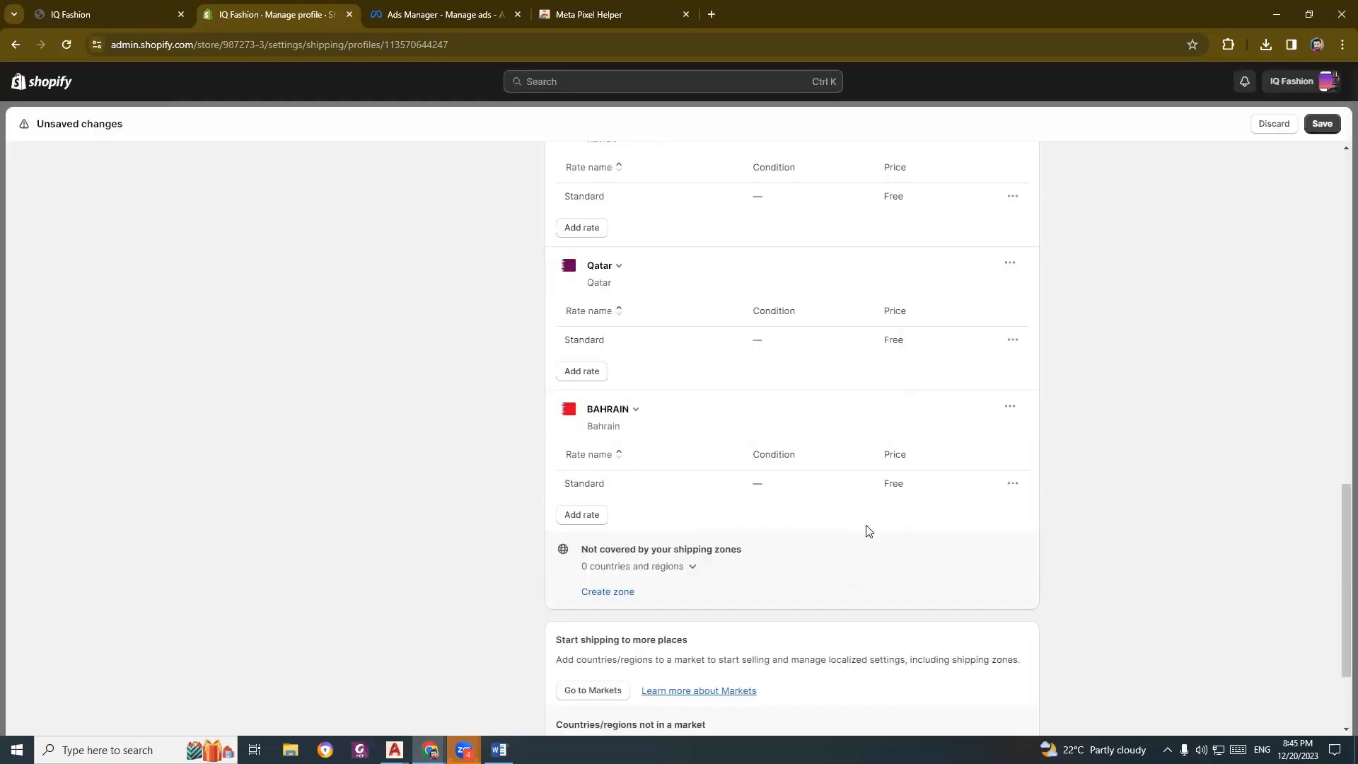
click(1322, 125)
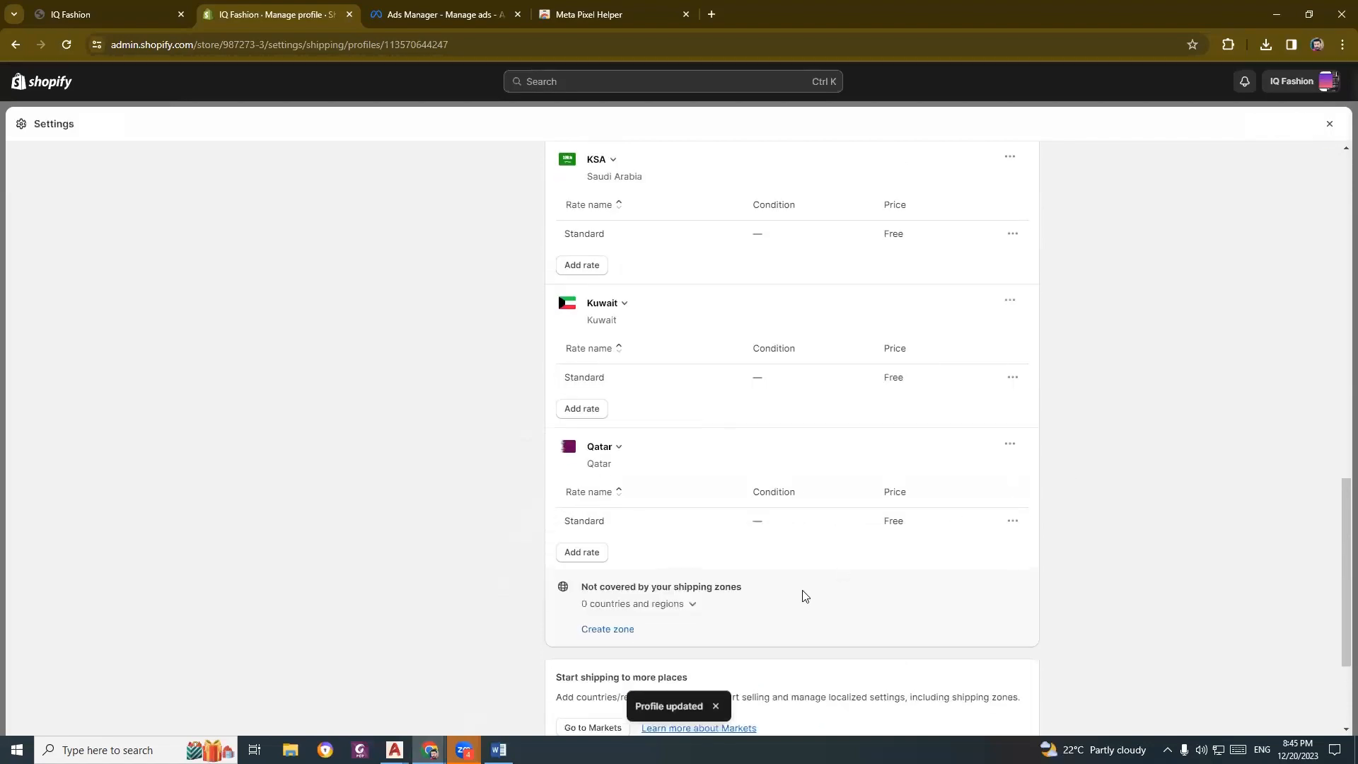
Set the BAHRAIN market's status to Active, save the change, and close the store settings.
scroll(778, 540, up, 12)
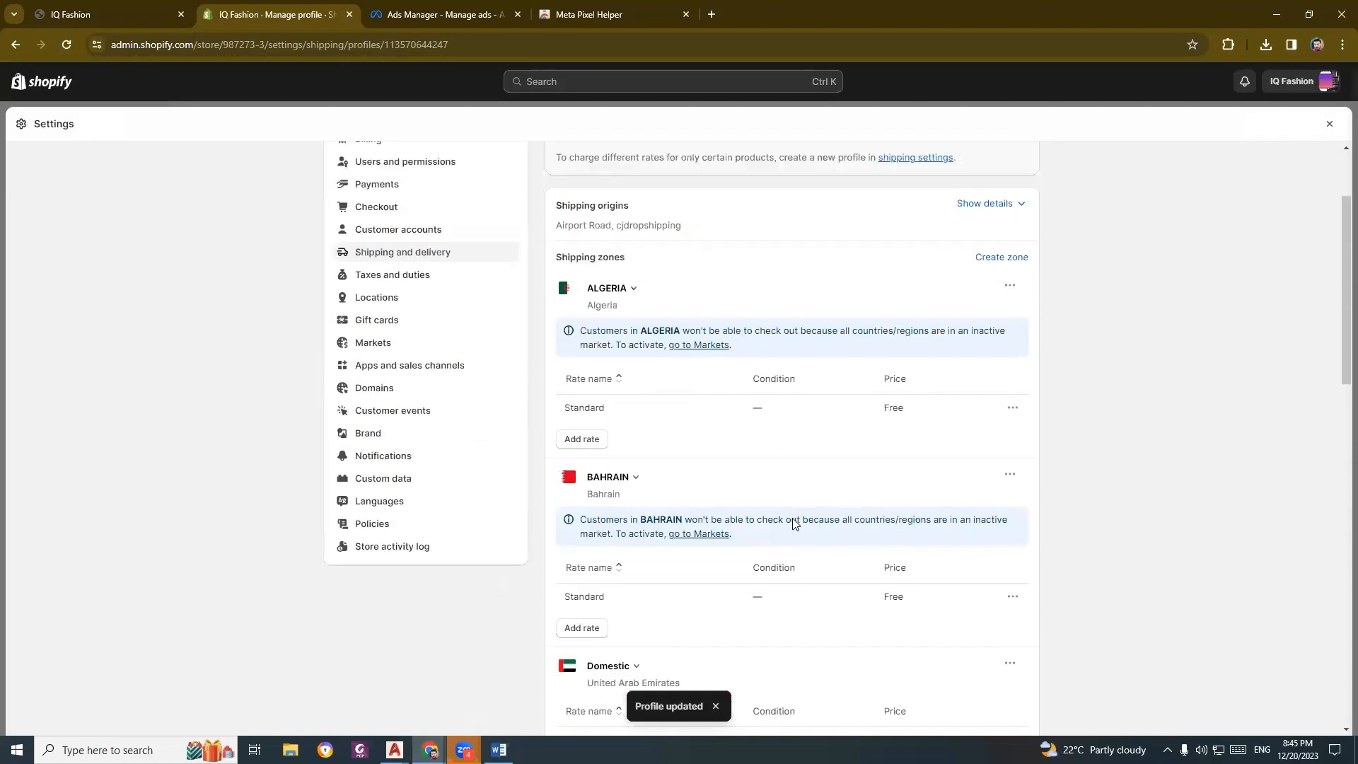
click(397, 480)
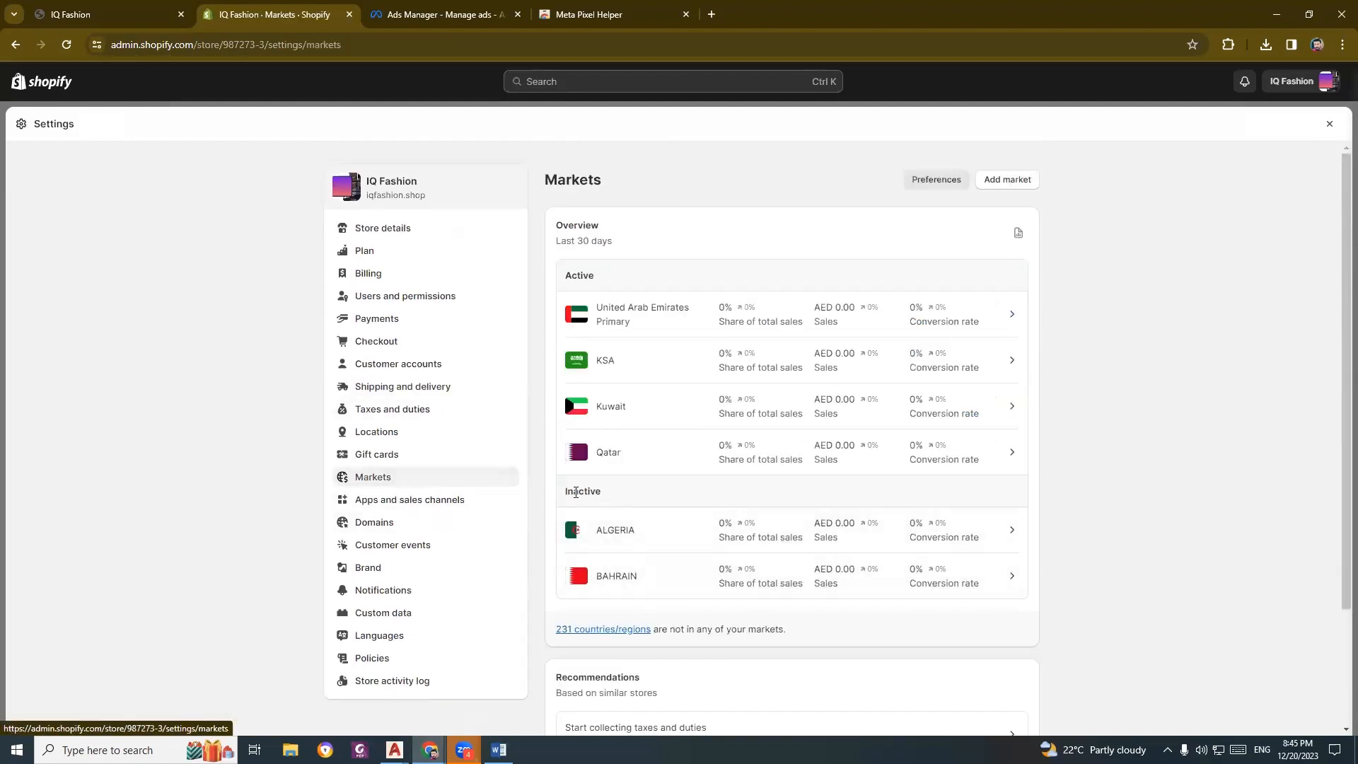
click(630, 584)
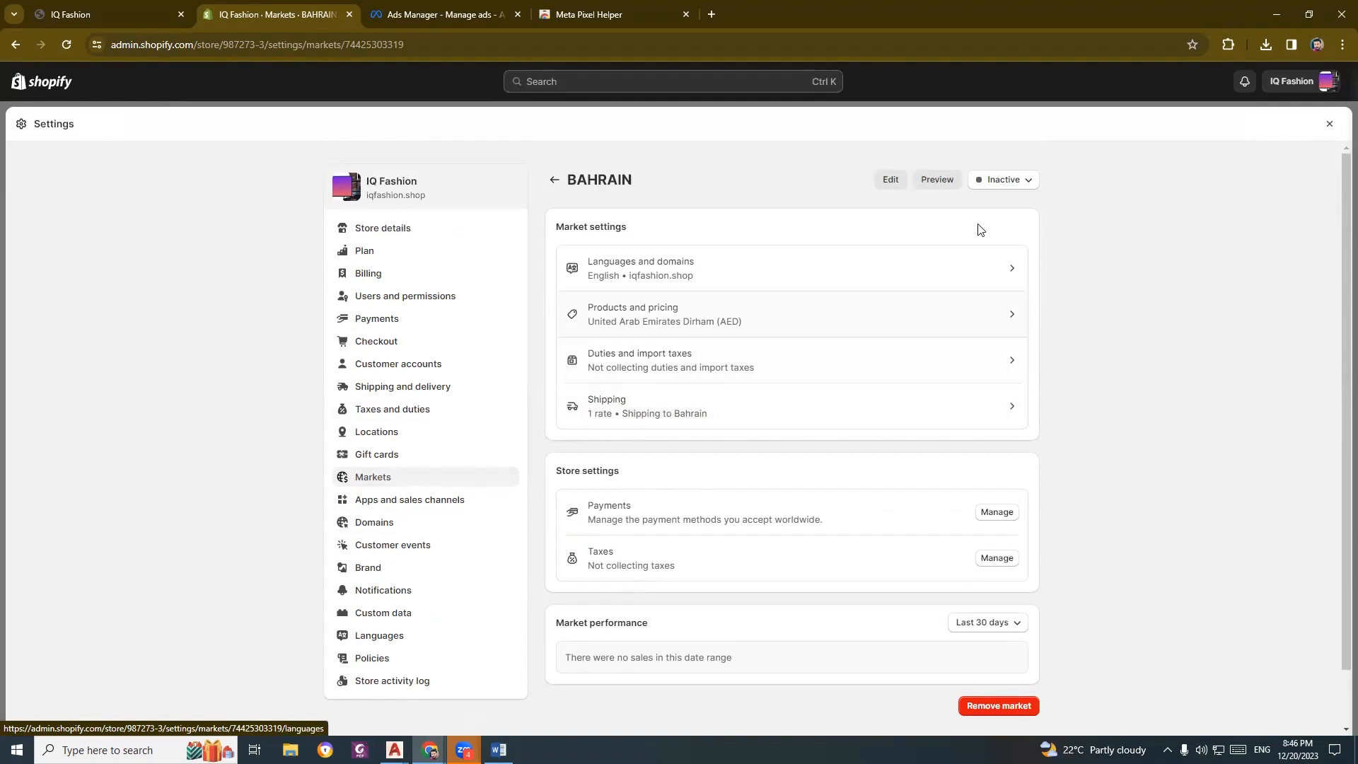
click(1001, 180)
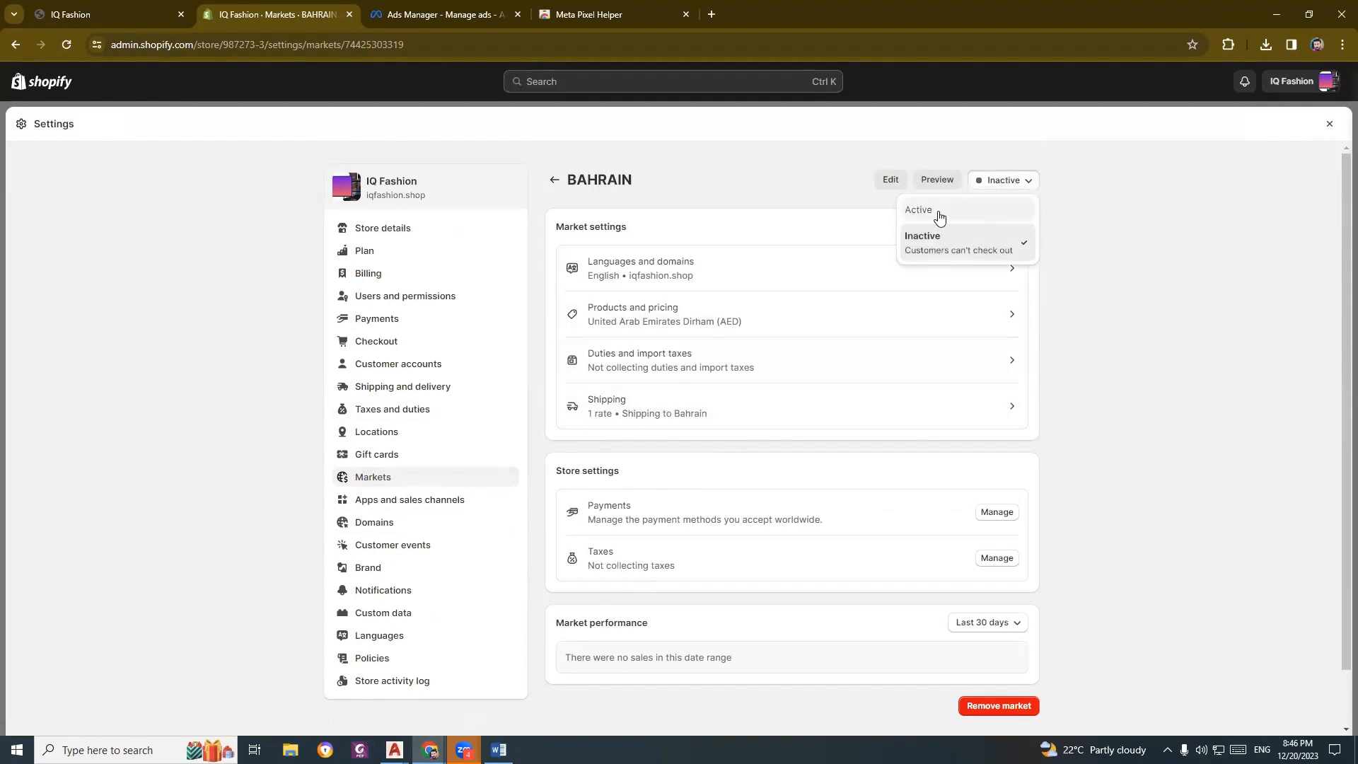
click(943, 218)
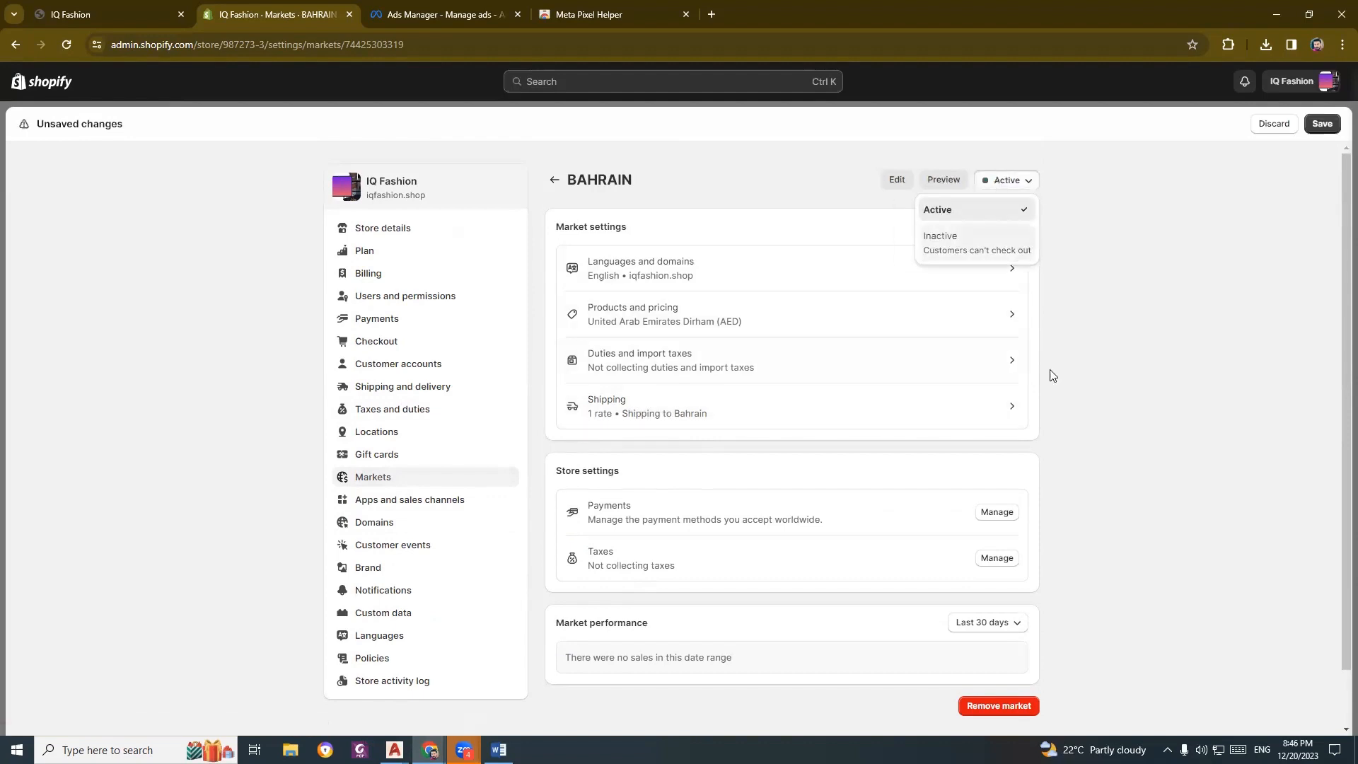
click(1309, 124)
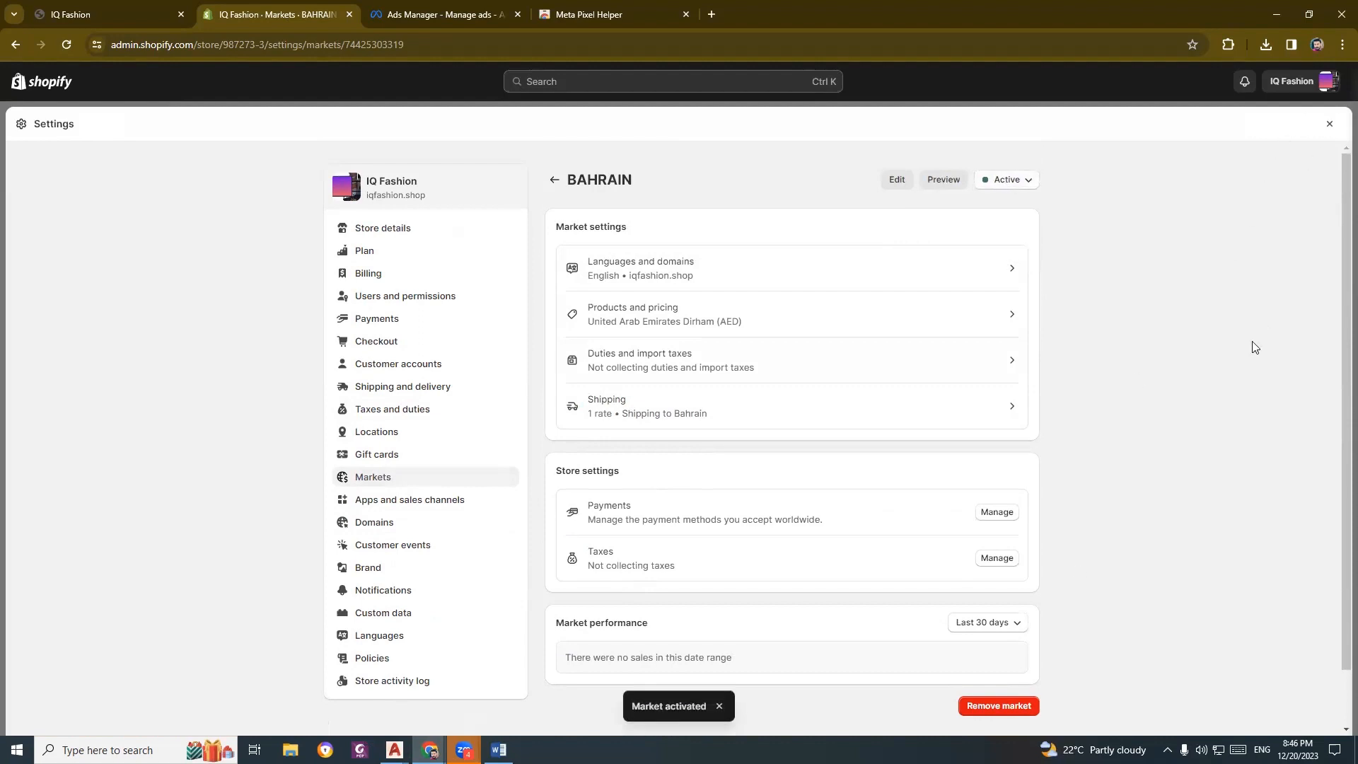
click(555, 179)
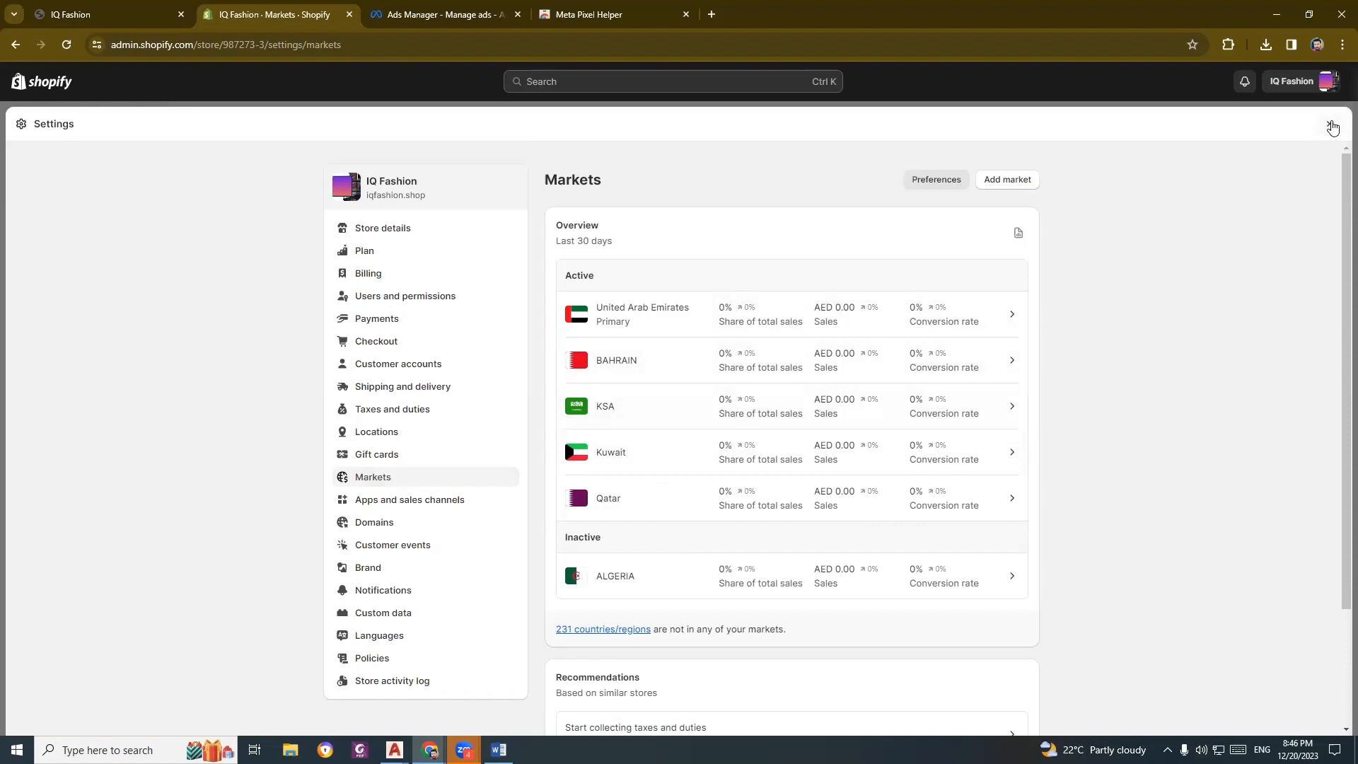
click(1332, 126)
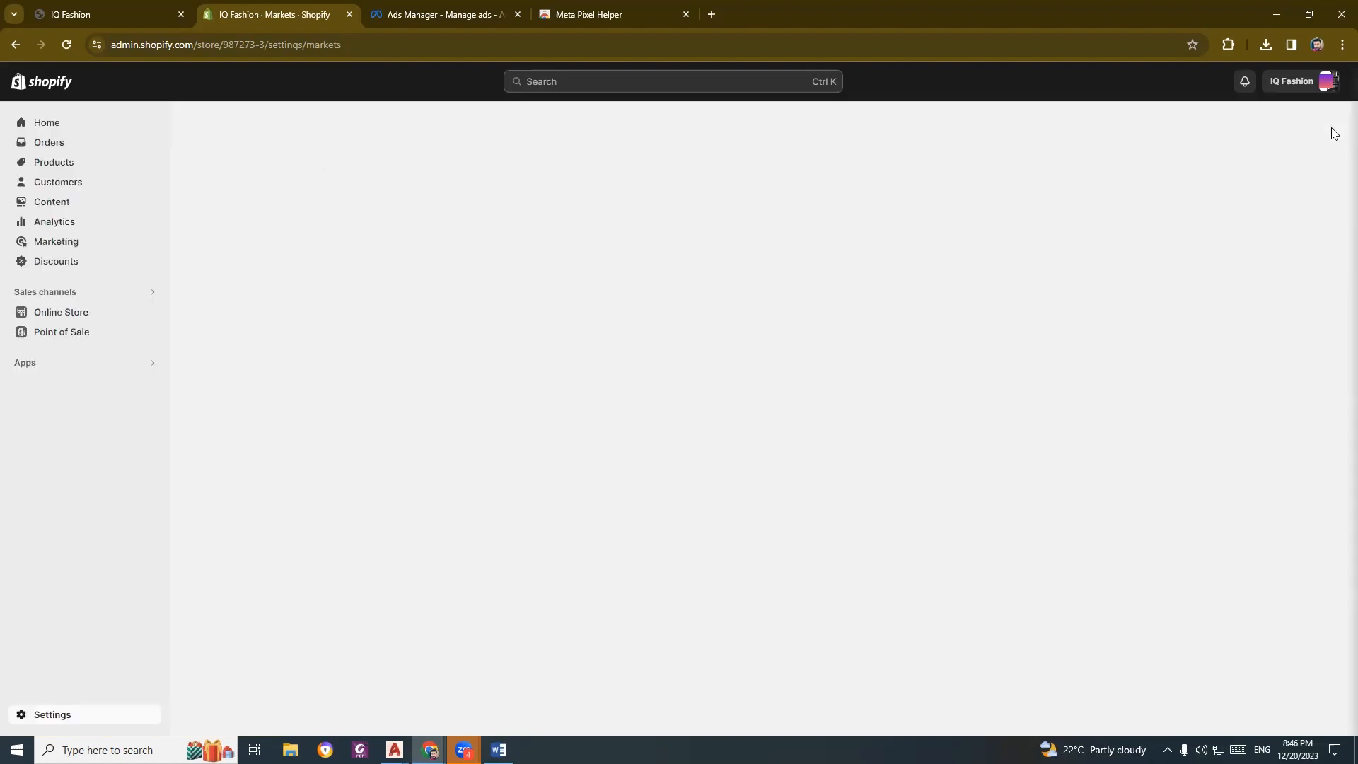
Start a new product titled TSHIRT with the description ERHRAEHERH.
click(62, 164)
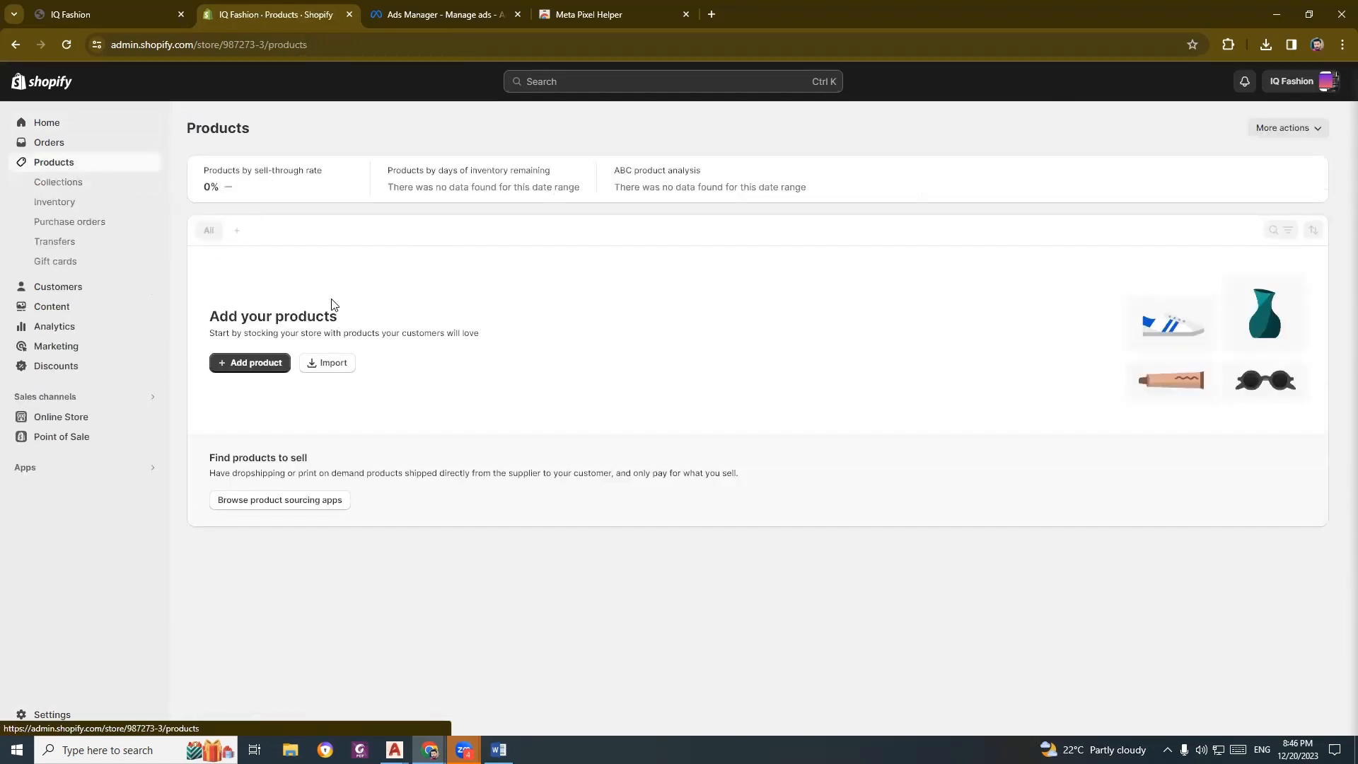
click(257, 370)
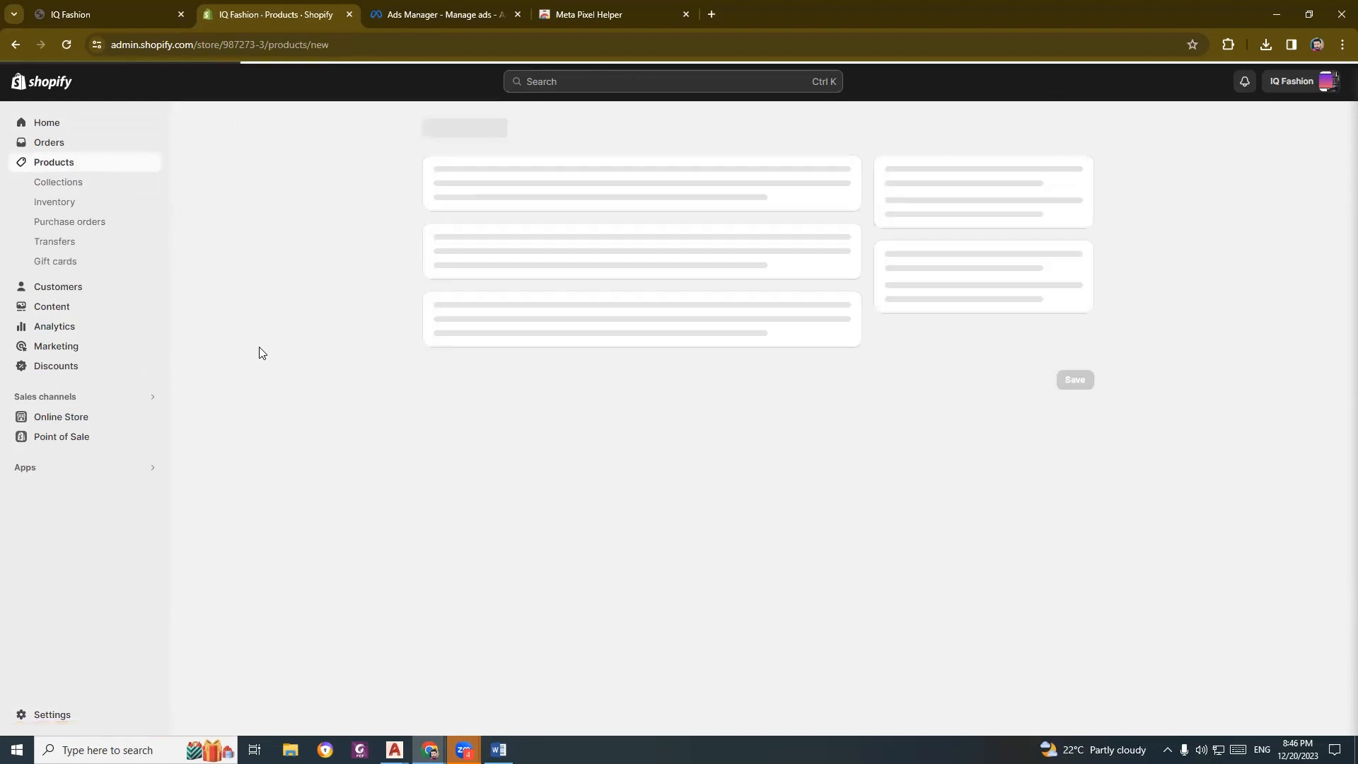
click(500, 194)
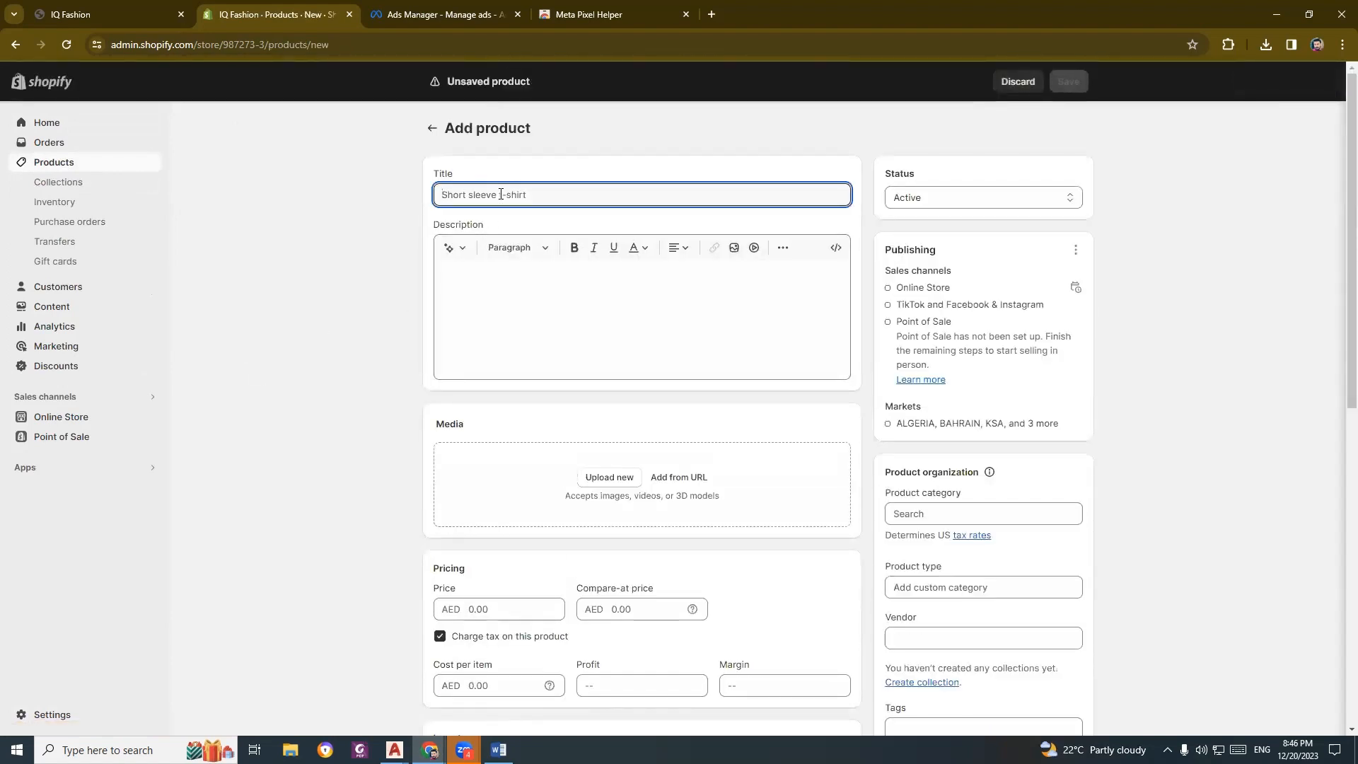
text(TSHIRT)
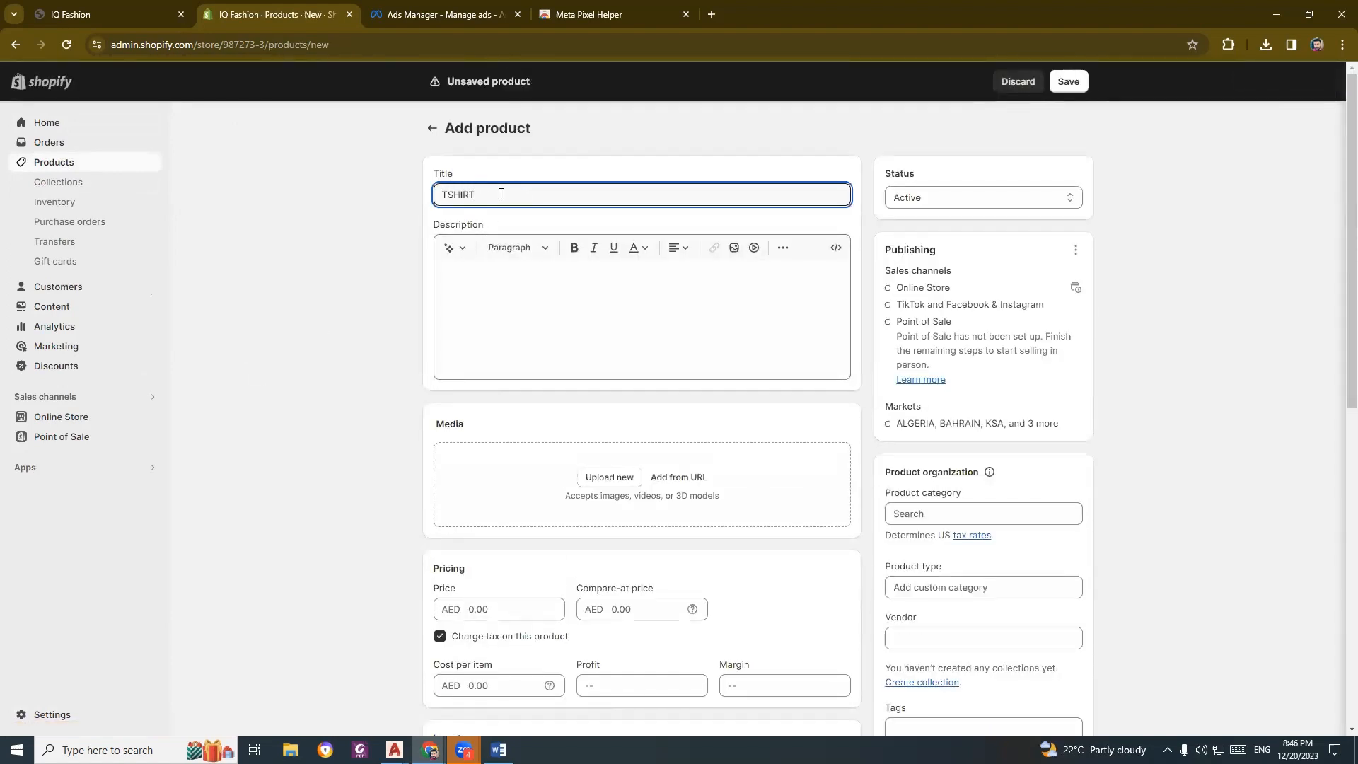
click(506, 337)
text(ERHRAEHERH)
click(625, 479)
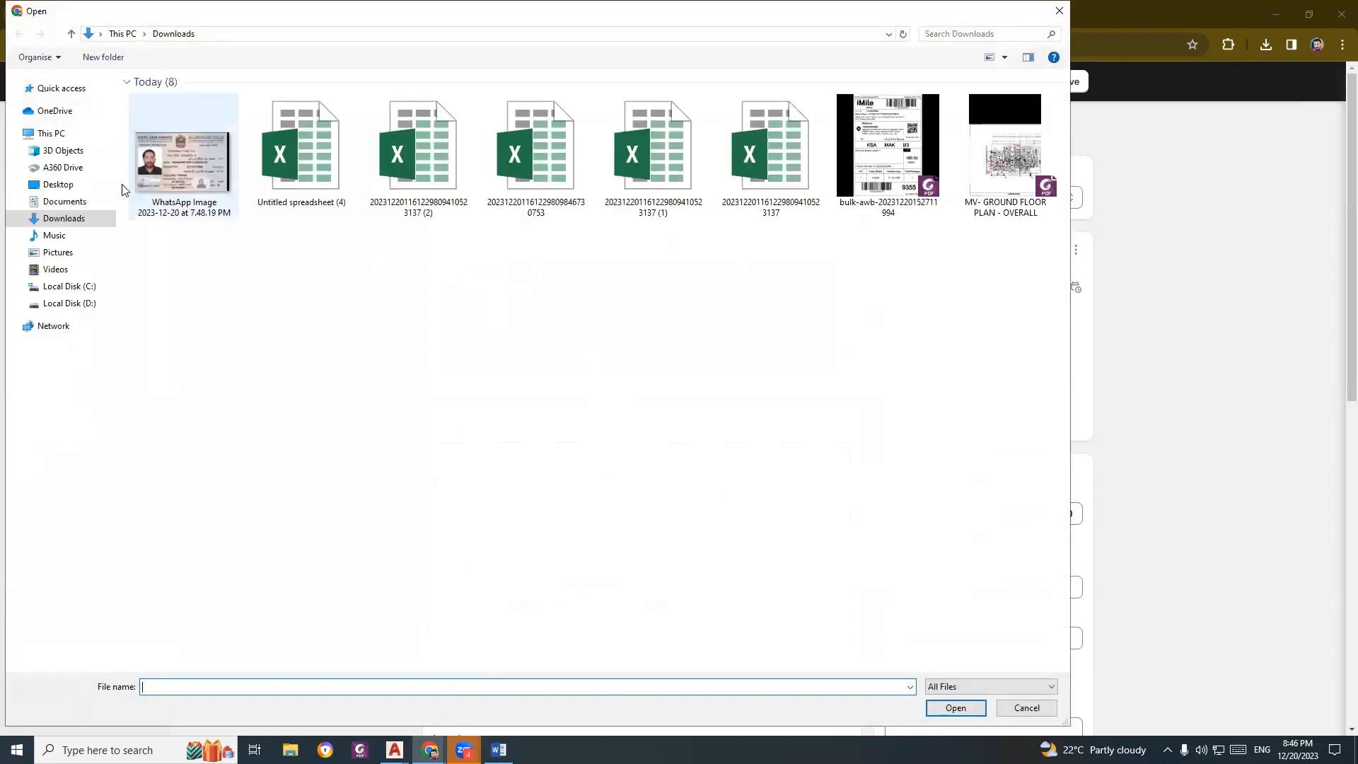
click(64, 201)
double_click(161, 134)
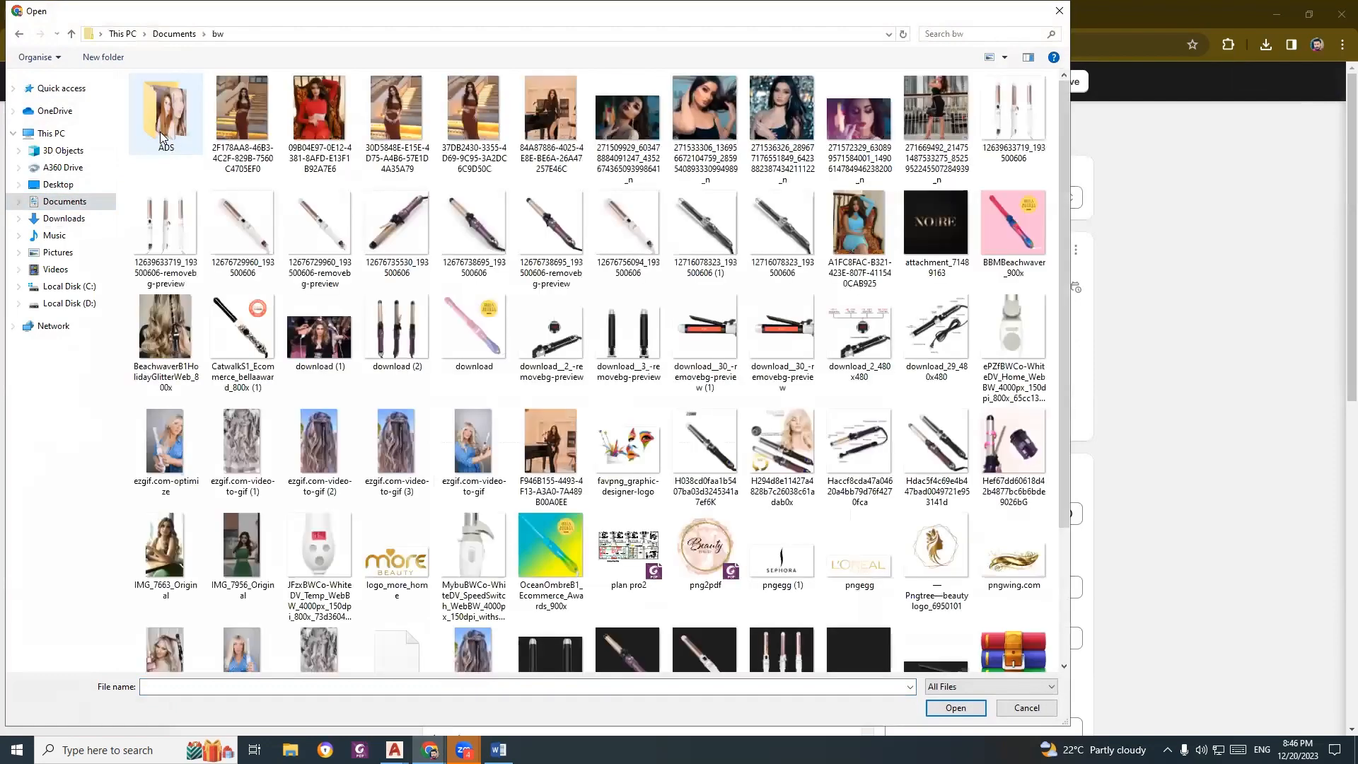
click(397, 226)
ctrl+click(473, 226)
ctrl+click(551, 227)
ctrl+click(628, 226)
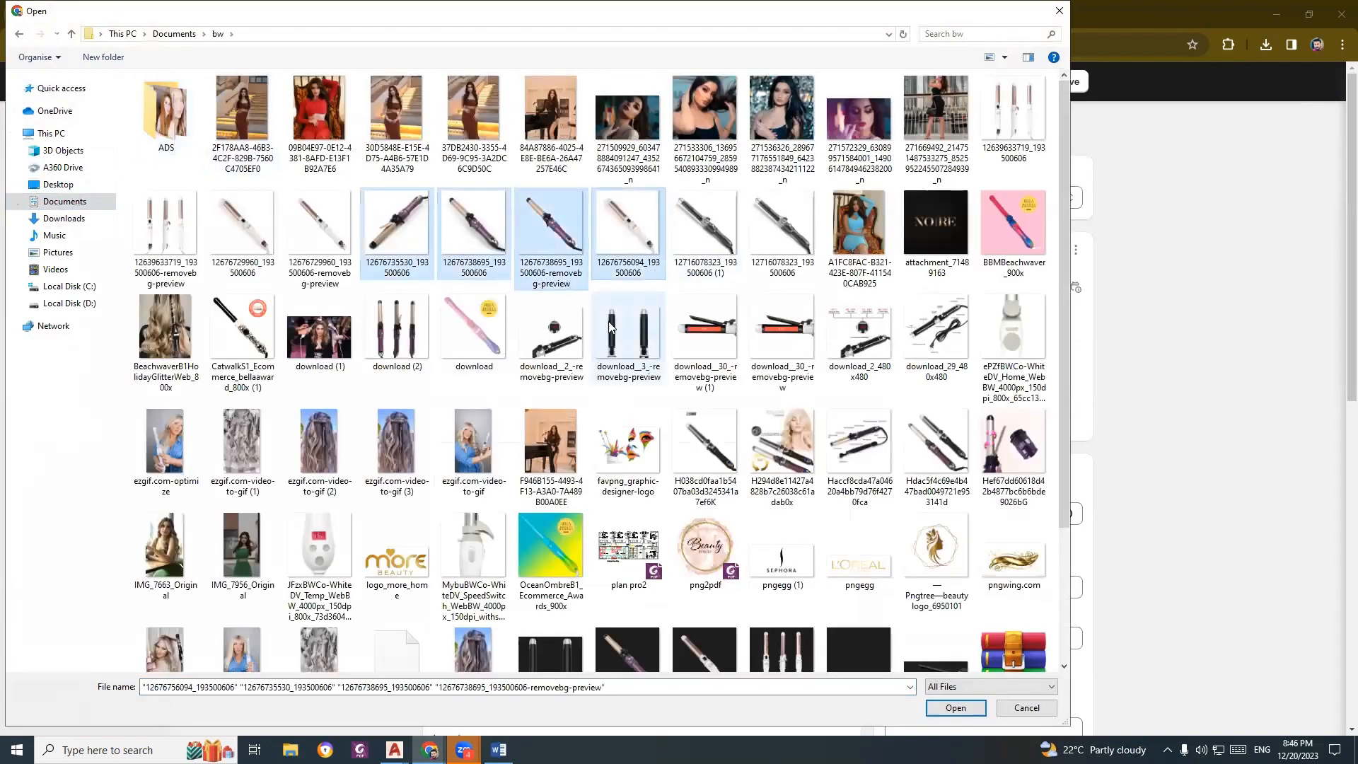
ctrl+click(397, 327)
ctrl+click(473, 327)
click(956, 708)
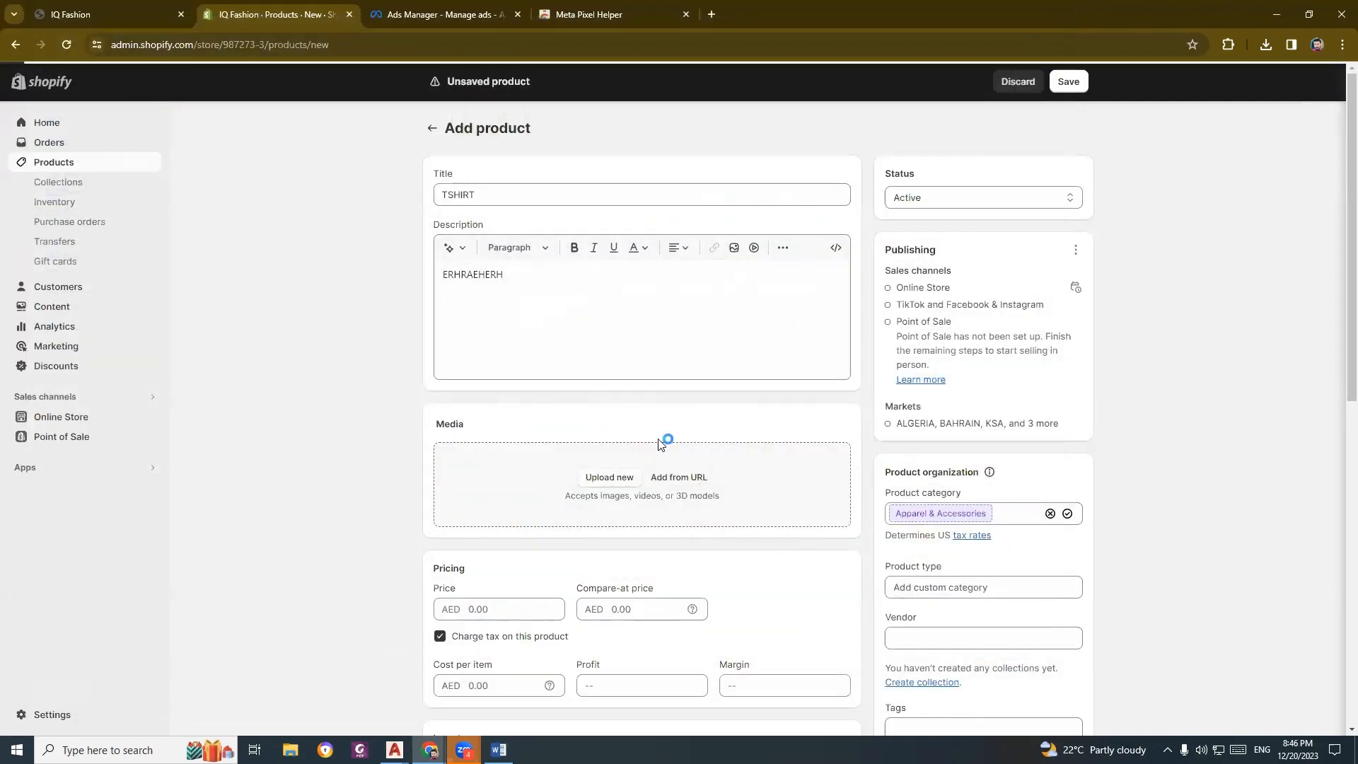
scroll(346, 415, down, 3)
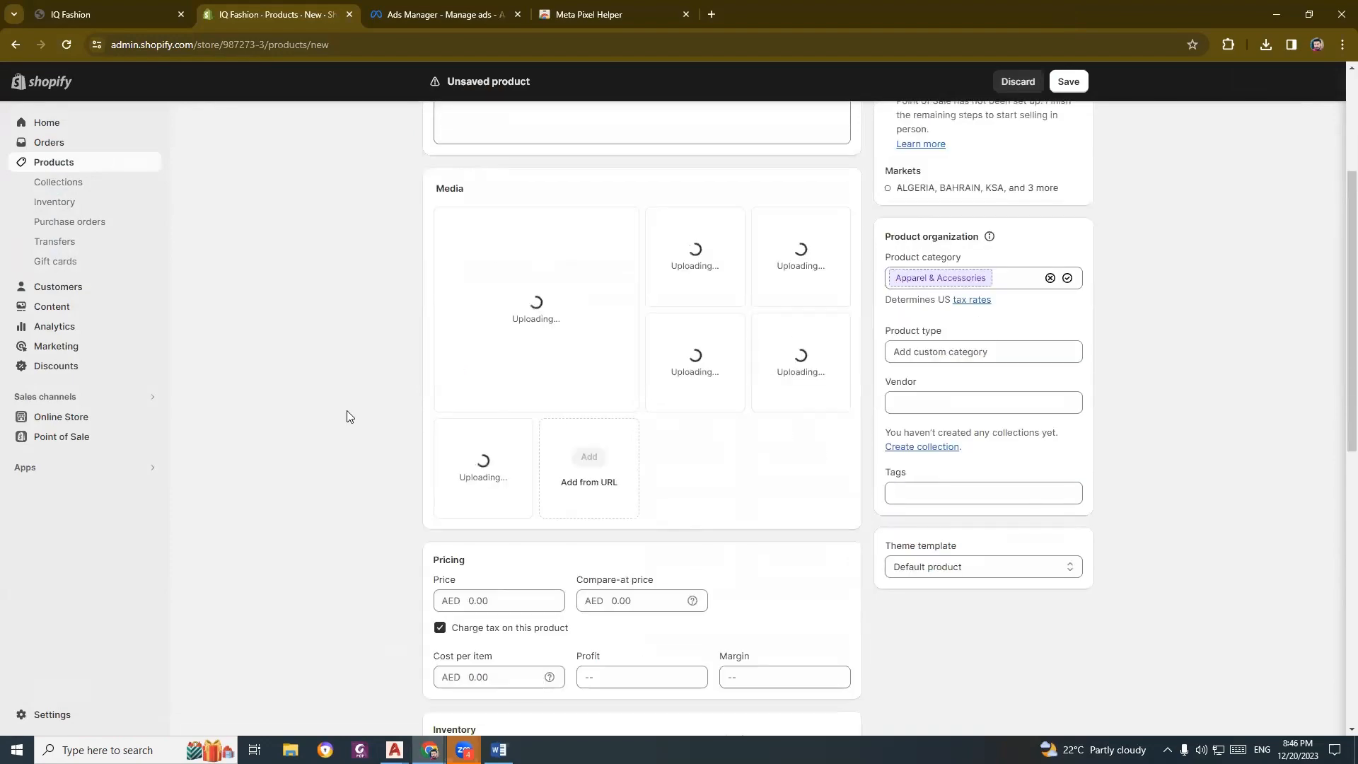
scroll(347, 416, up, 3)
Set the product's price to AED 140 and save the new product.
scroll(358, 418, down, 7)
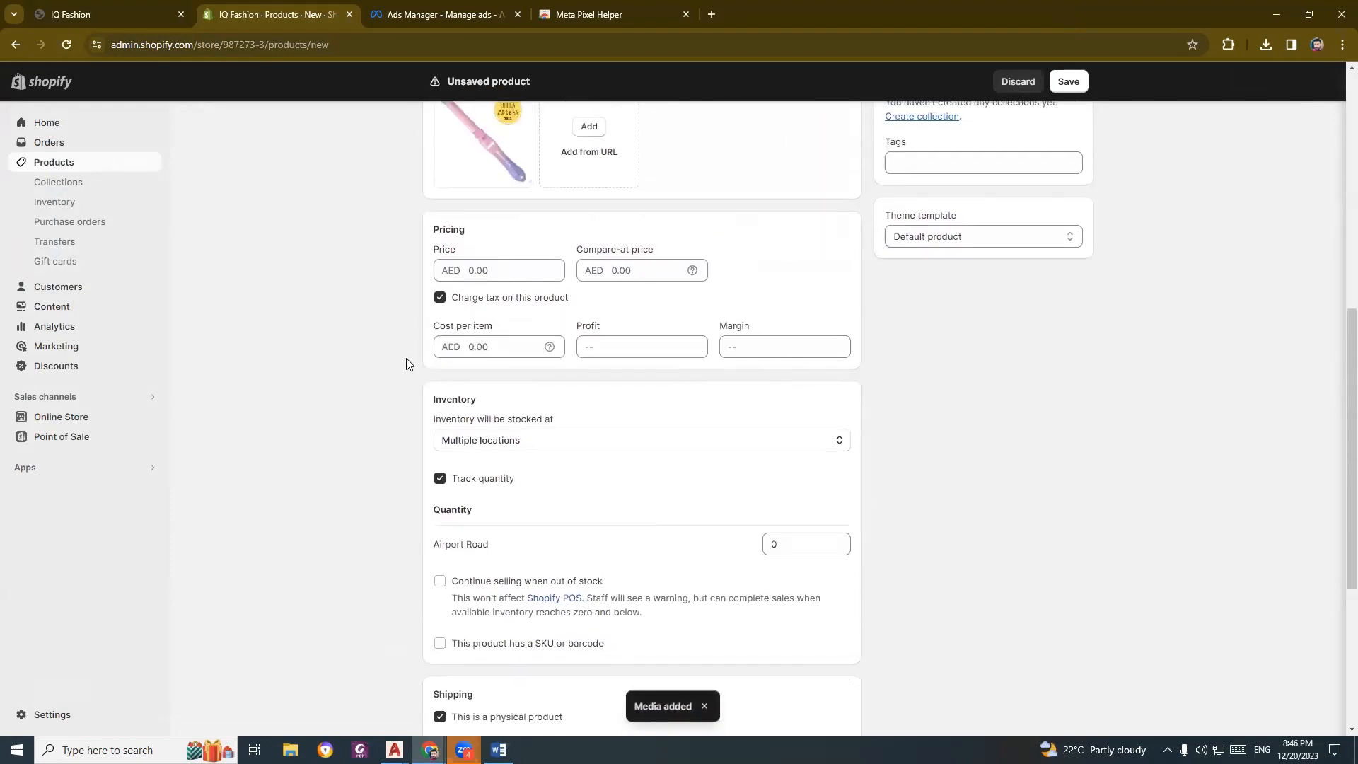
click(482, 276)
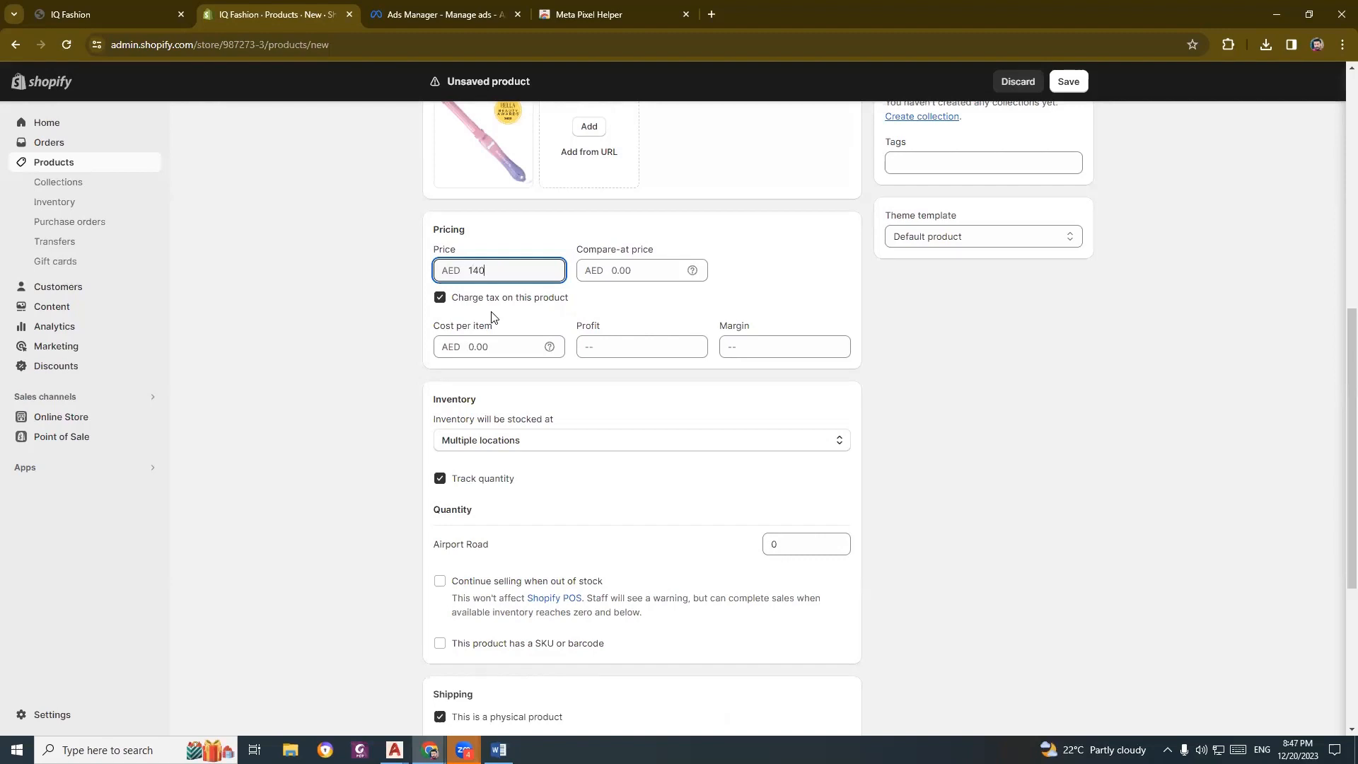
click(444, 309)
scroll(382, 460, down, 5)
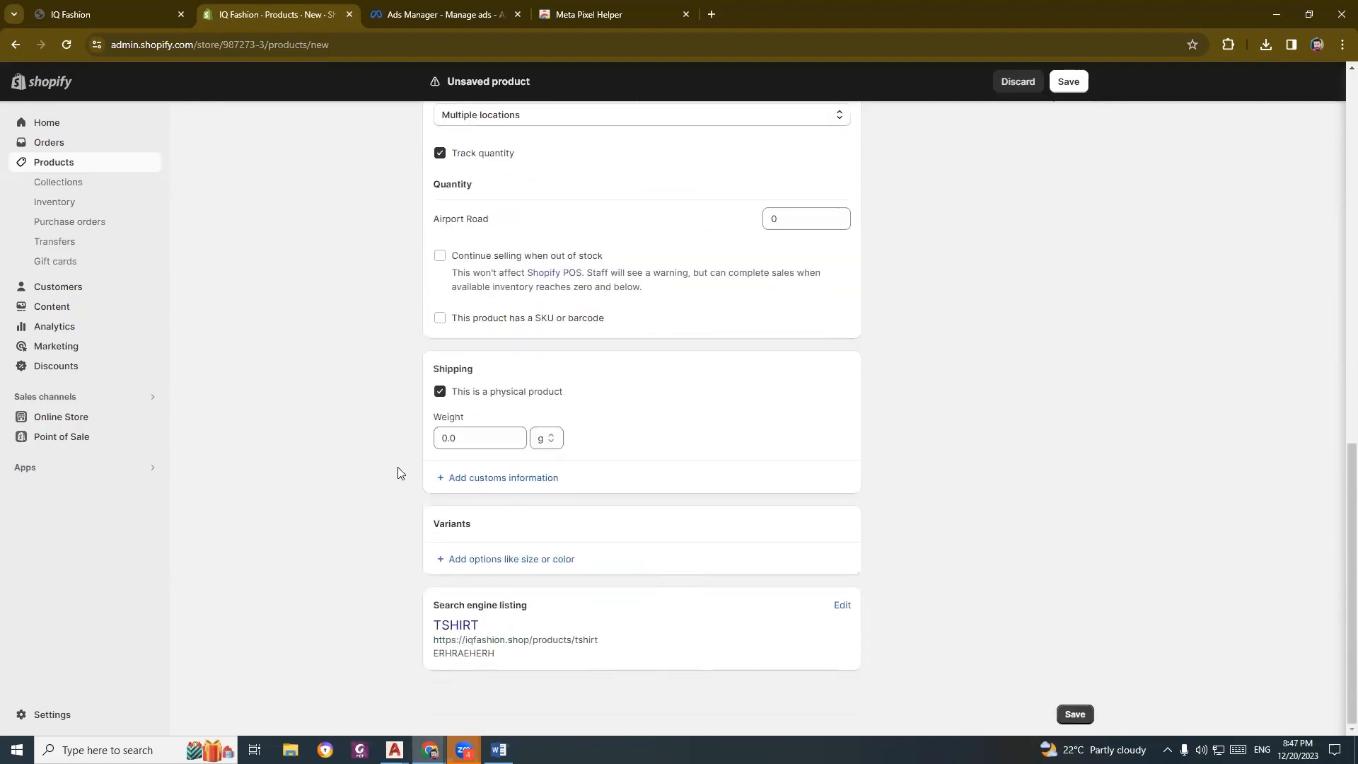
click(1062, 716)
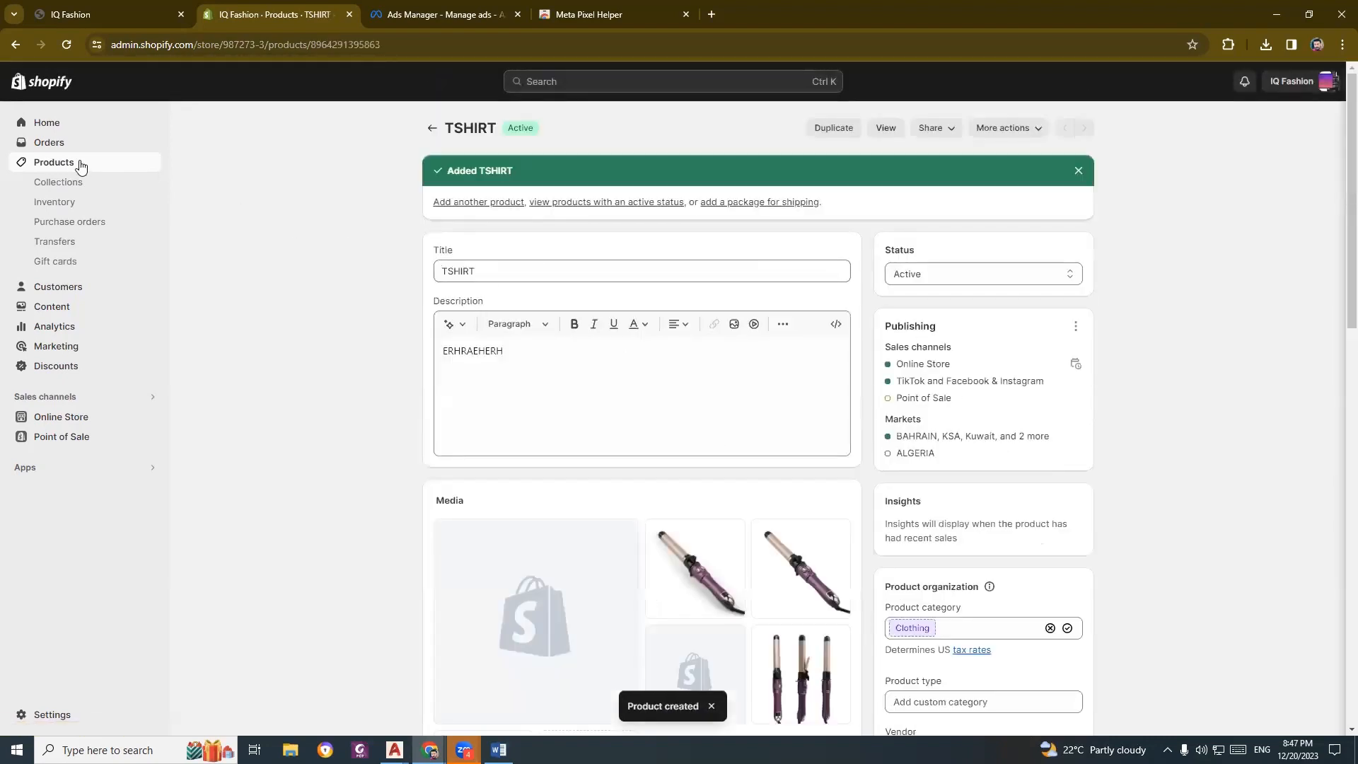
Open the products and pricing settings of the United Arab Emirates market in the store settings.
click(78, 168)
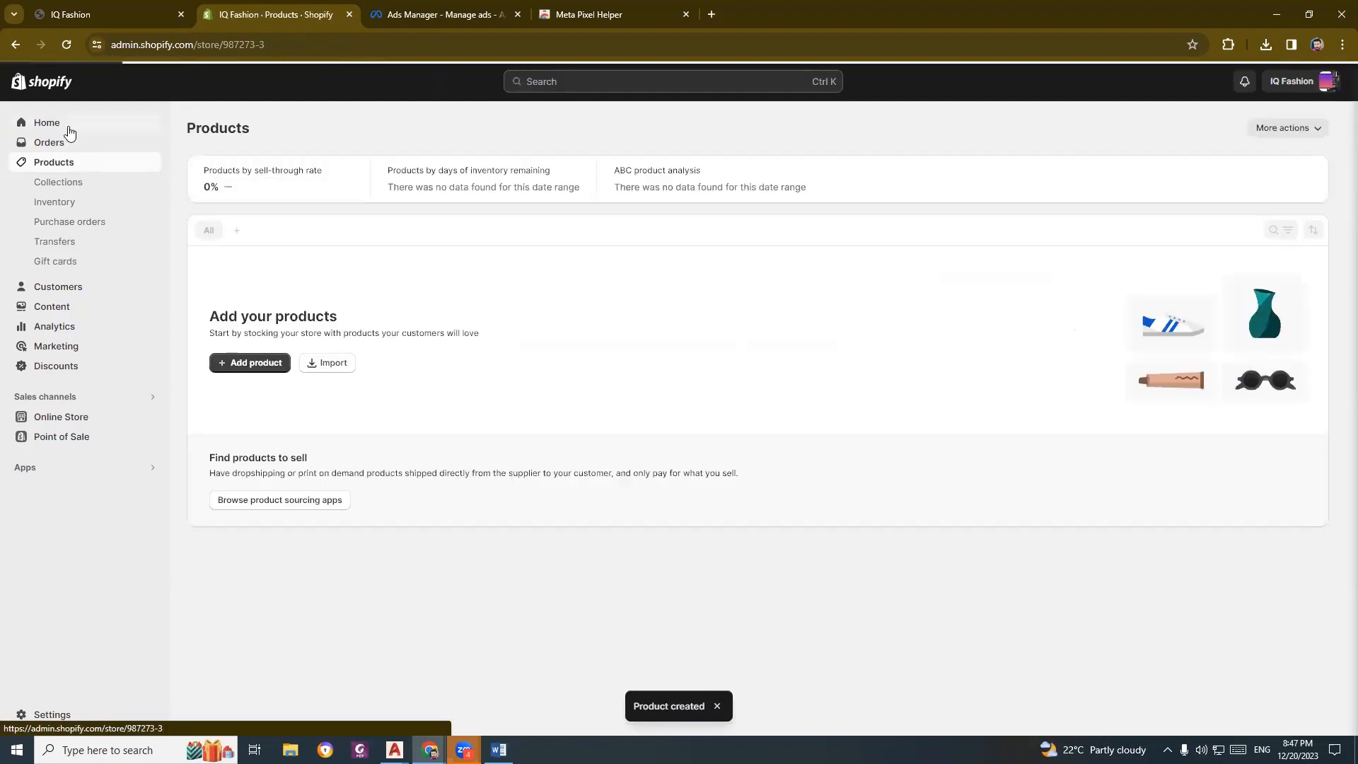
click(69, 130)
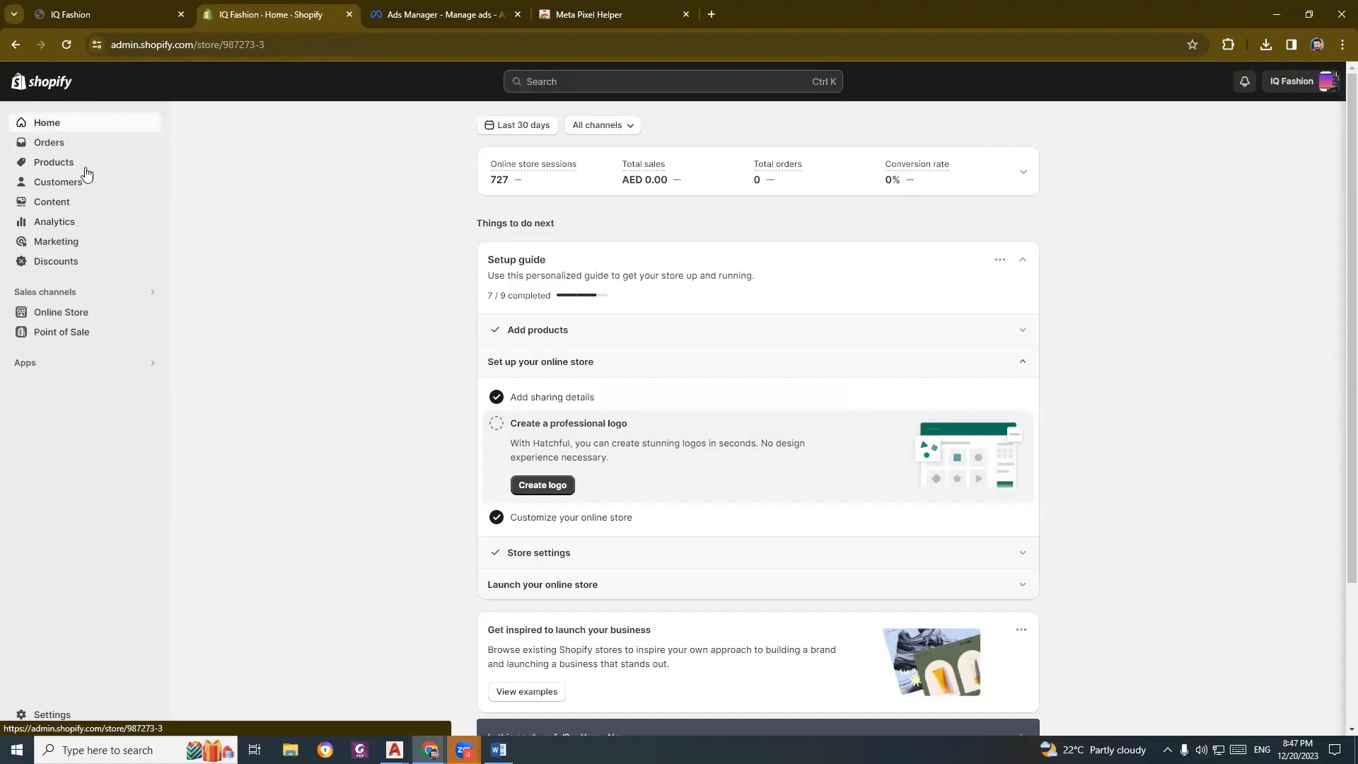
click(80, 716)
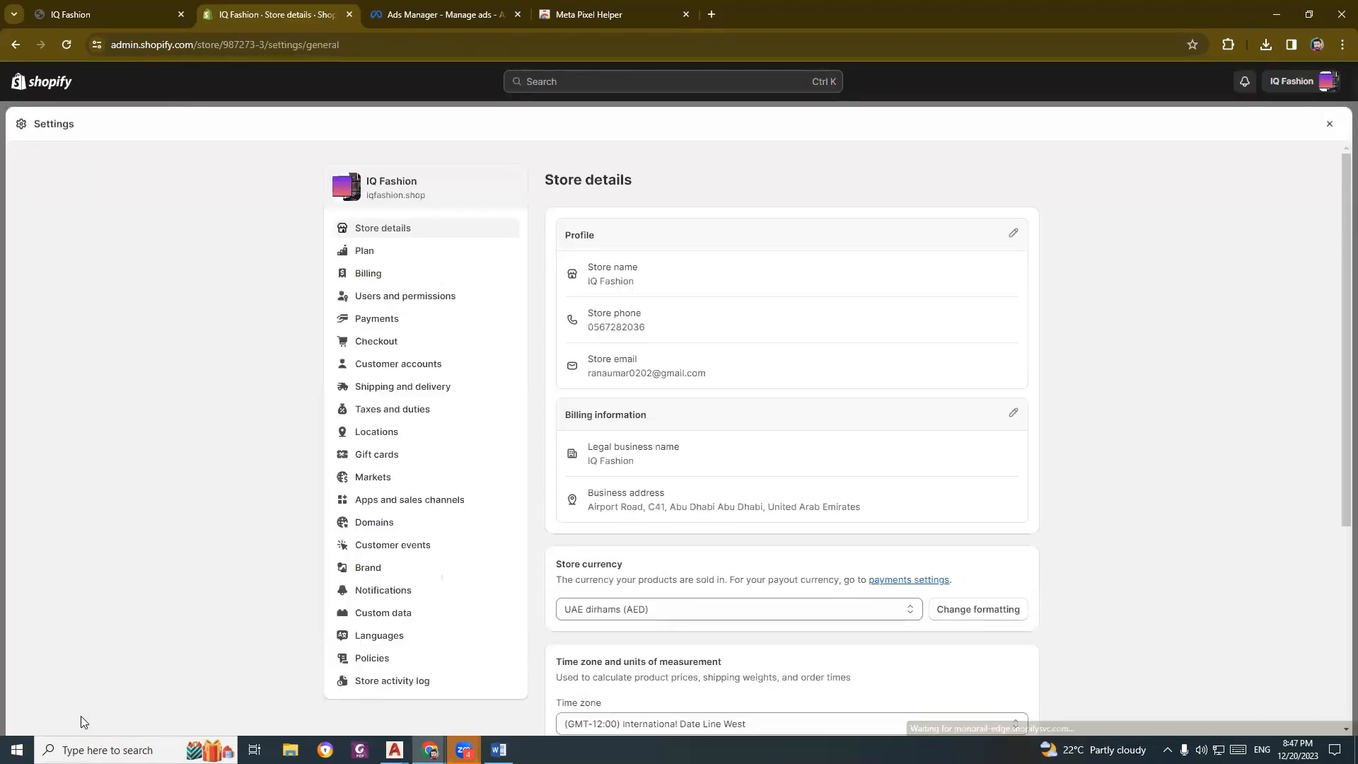
click(368, 484)
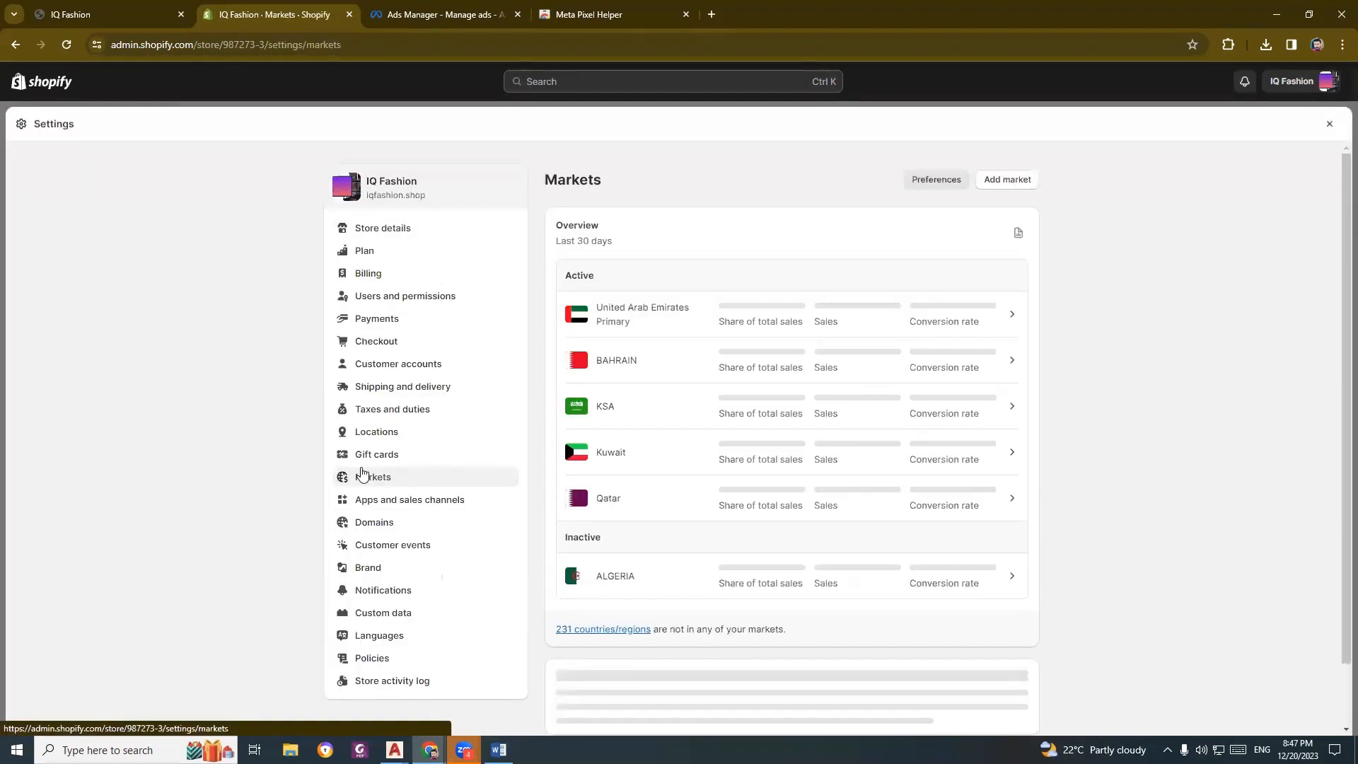
click(673, 314)
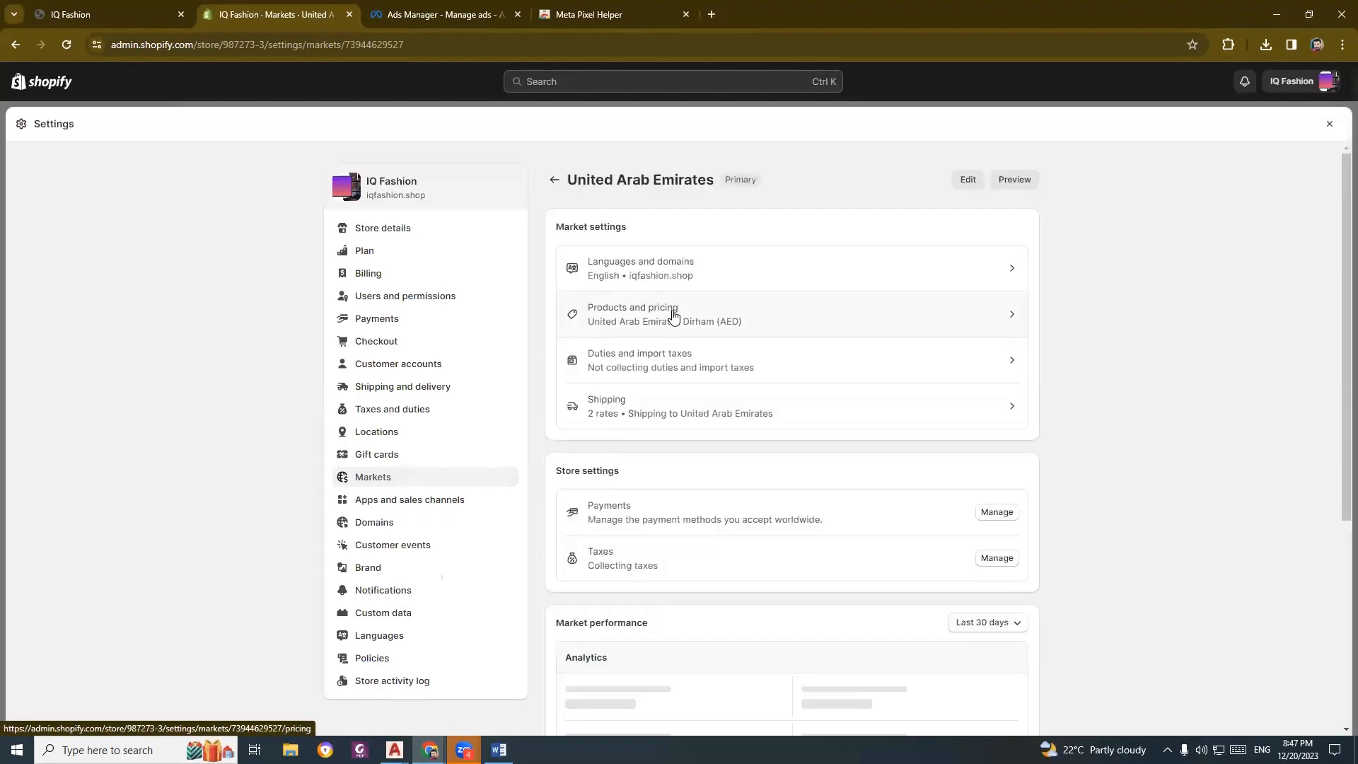
click(643, 311)
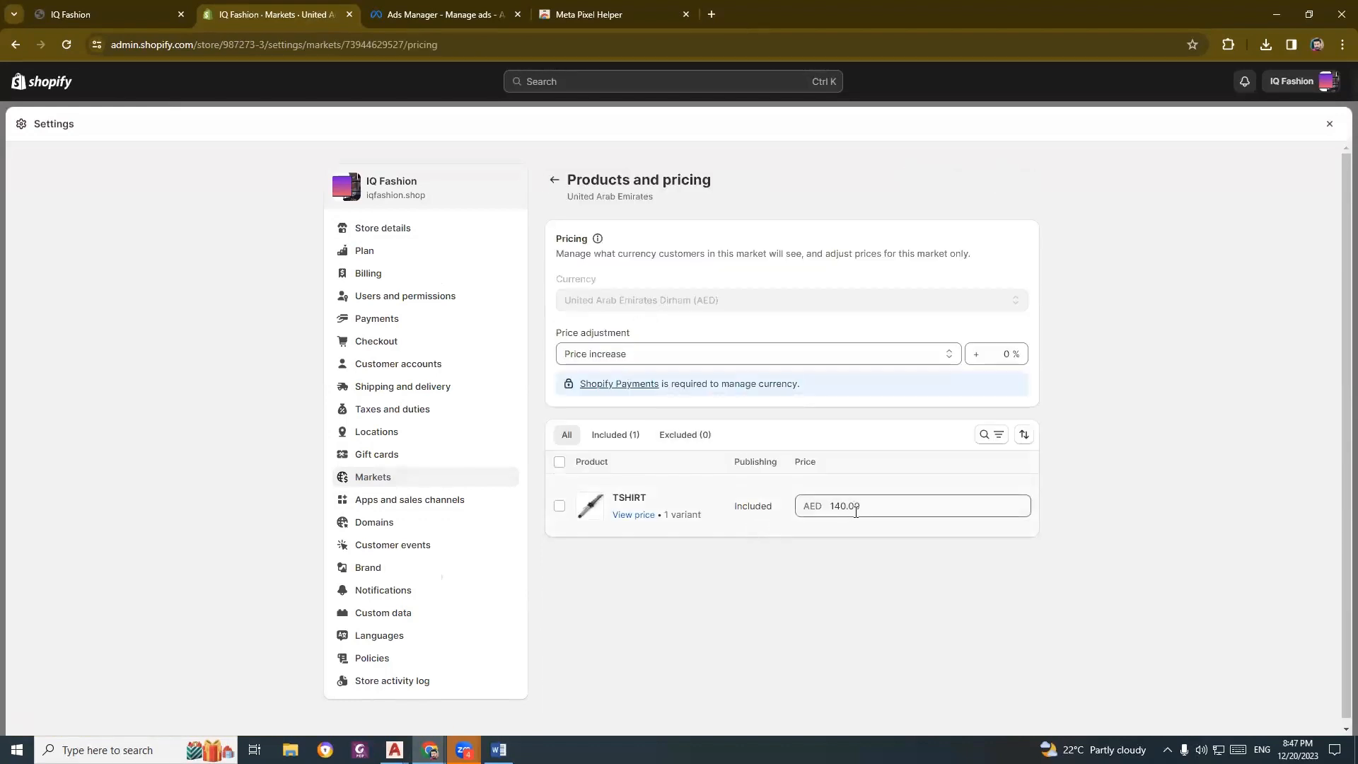
Try to set the TSHIRT's price for the United Arab Emirates market to AED 99 and save.
click(851, 506)
key(ctrl+a)
text(99)
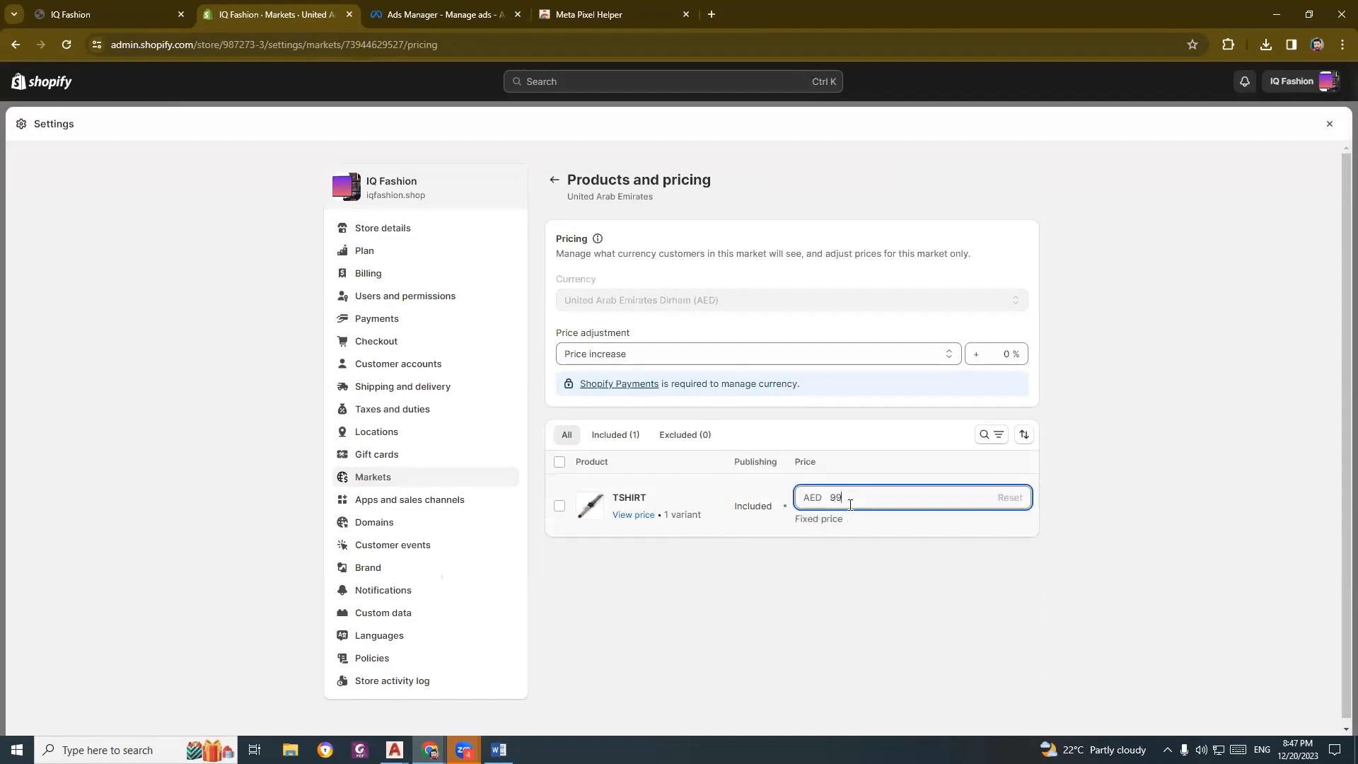
click(1119, 597)
click(1321, 124)
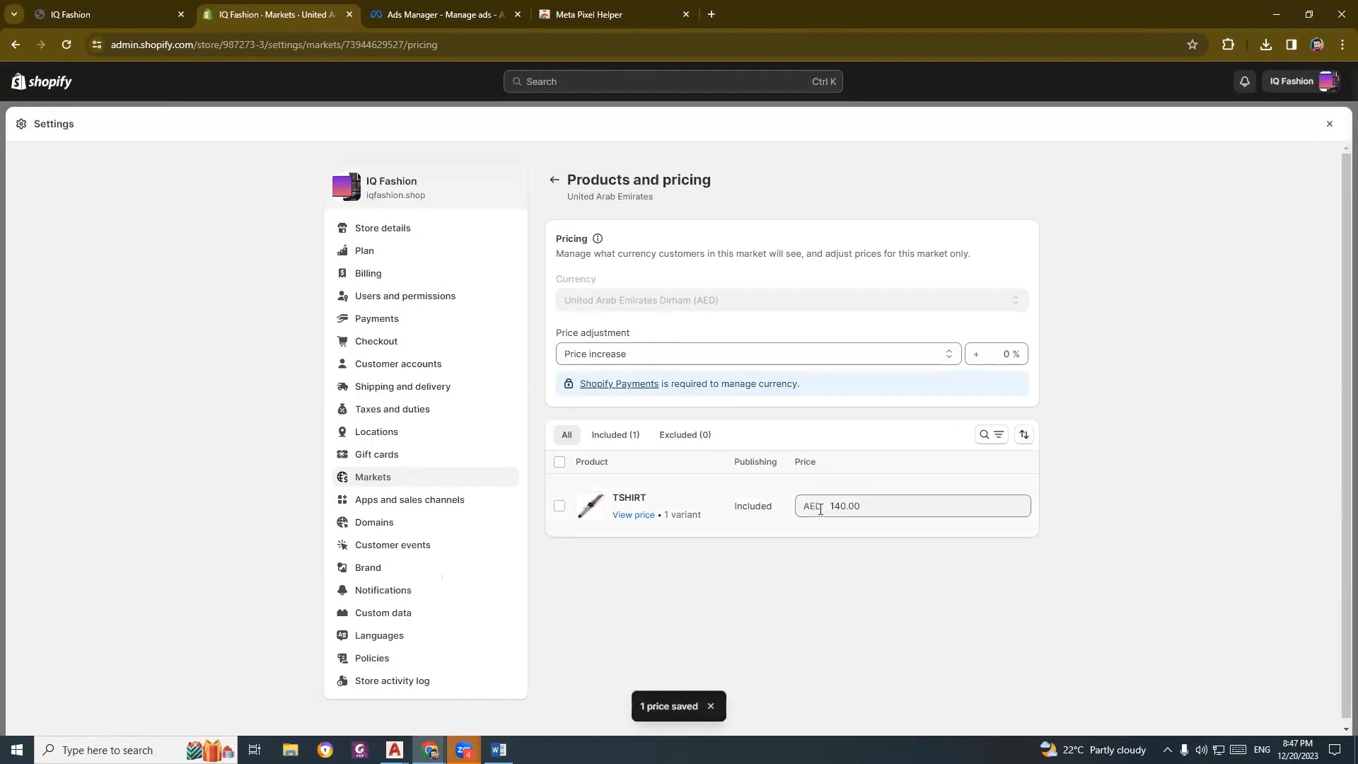
click(858, 507)
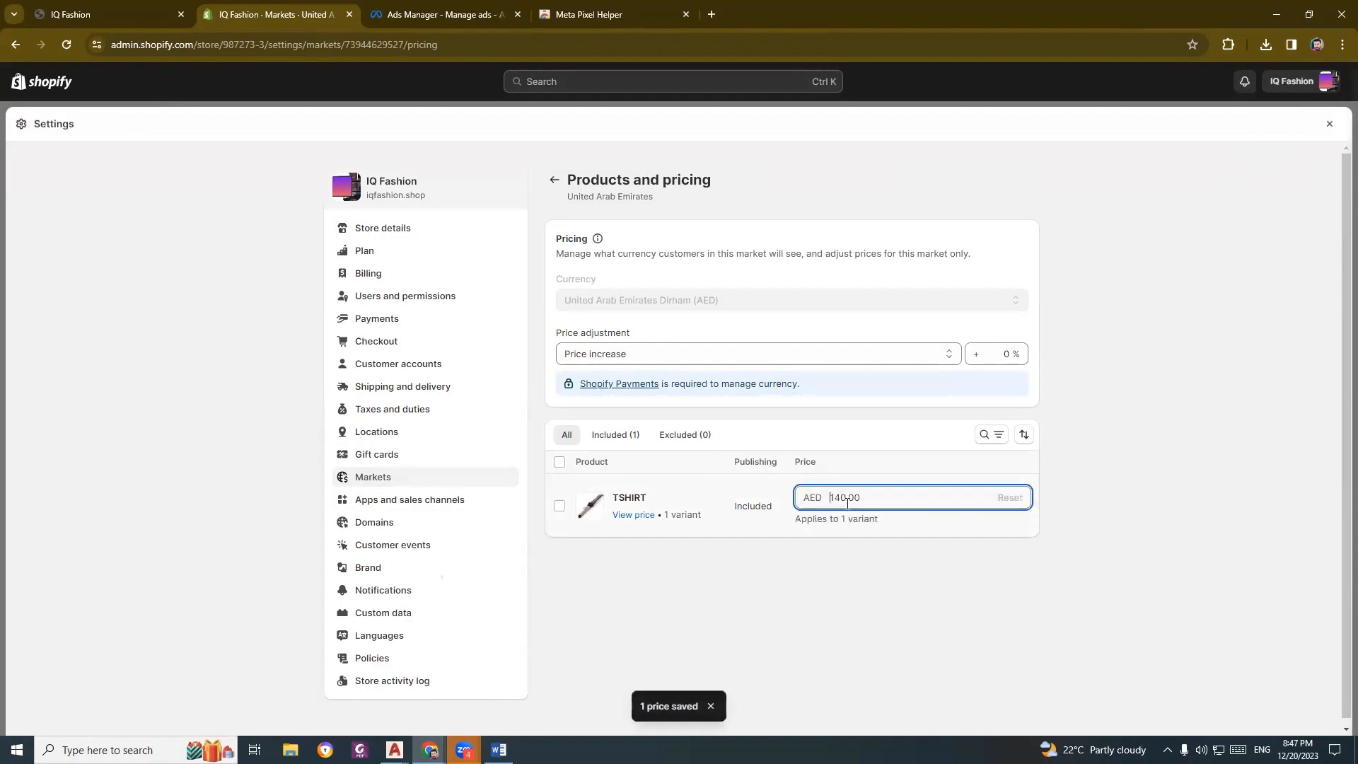
click(866, 360)
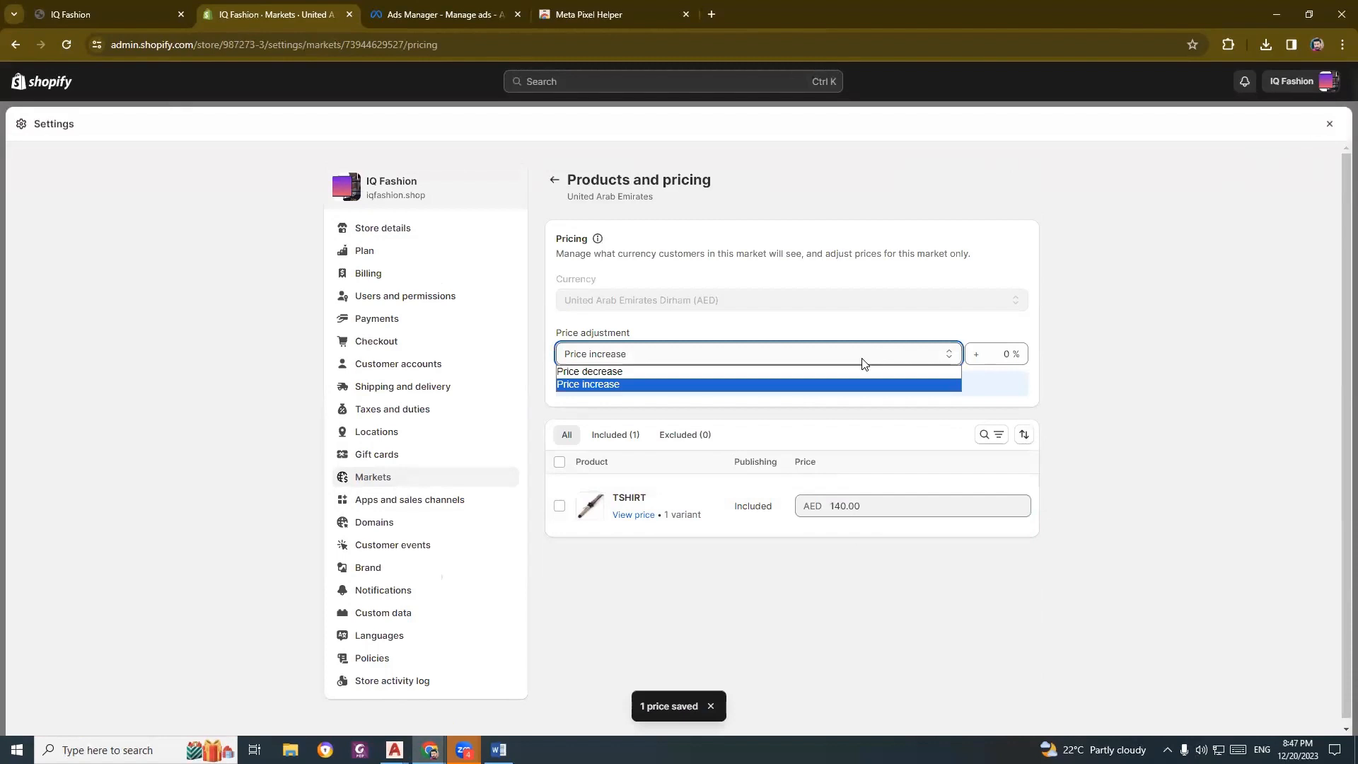
click(813, 371)
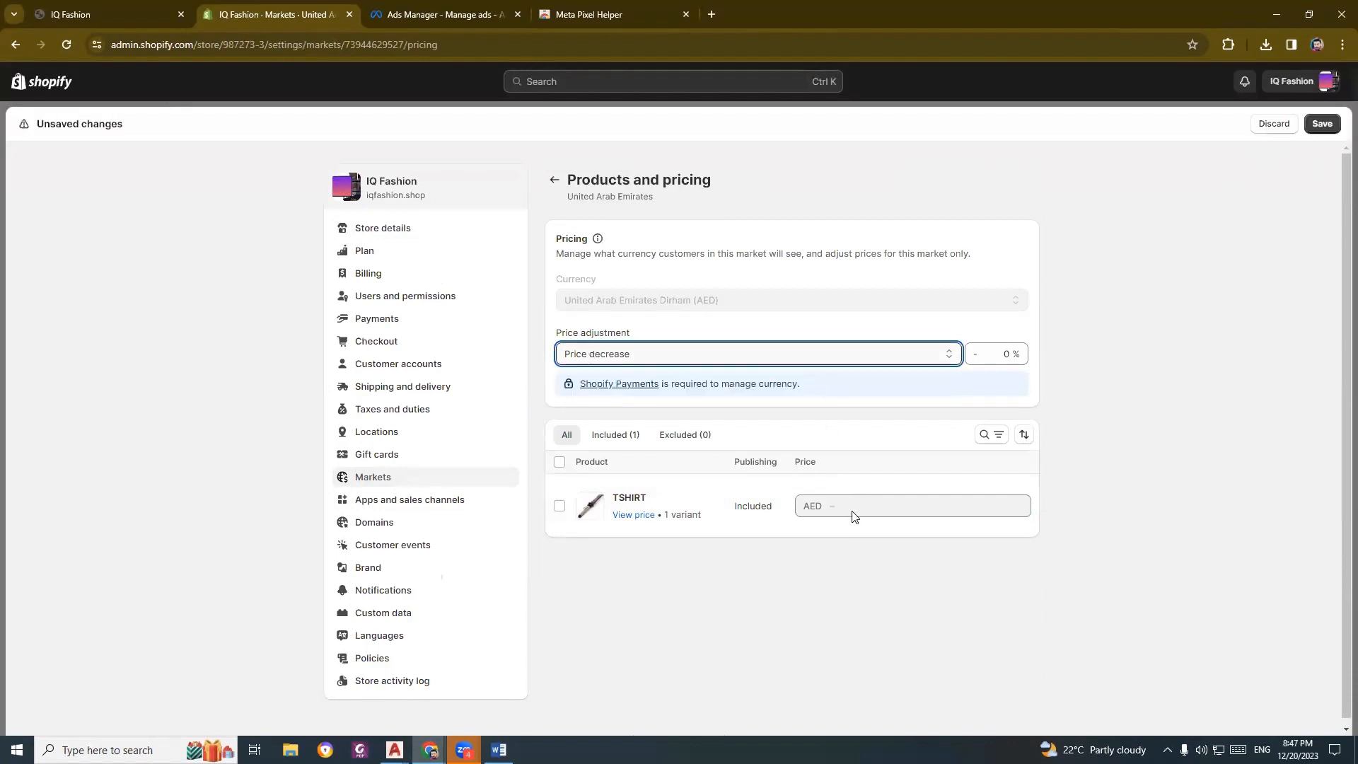
click(703, 354)
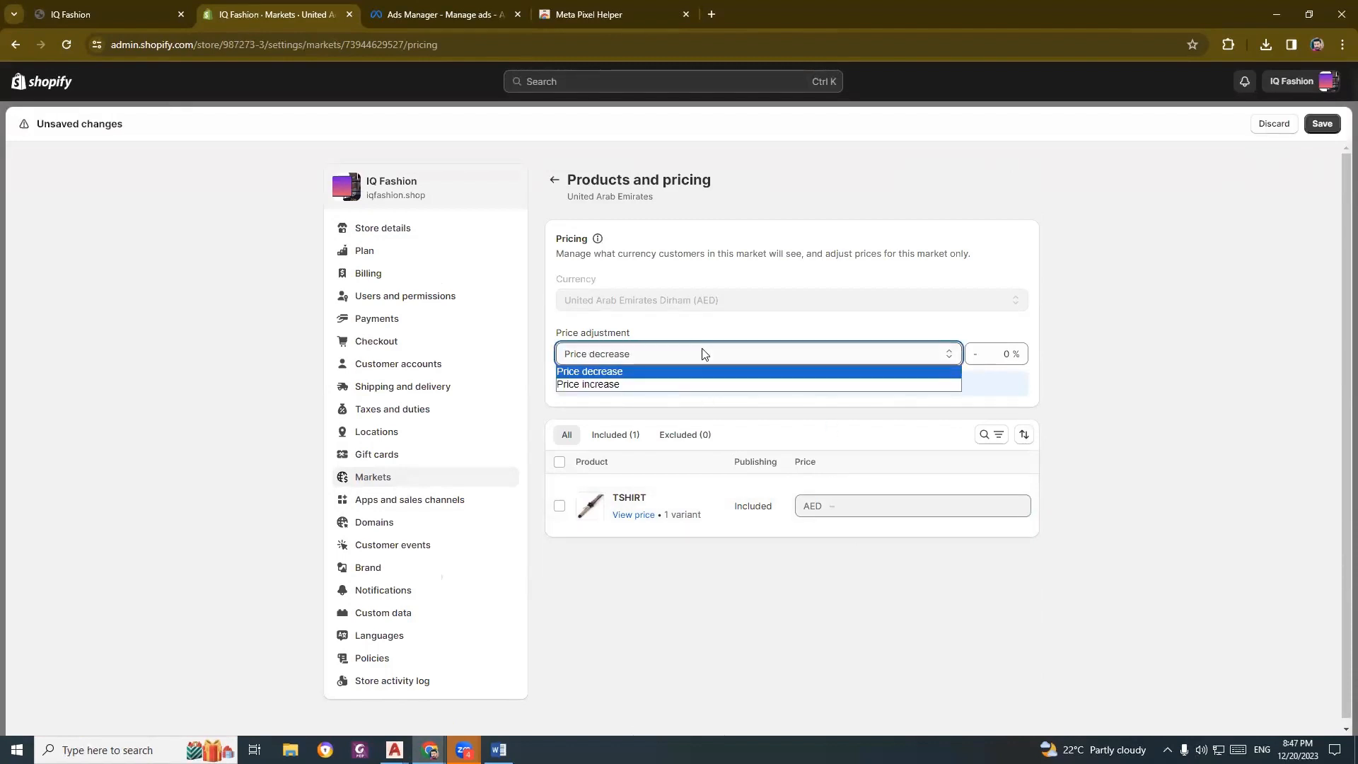
click(668, 384)
Enter AED 99 again as the TSHIRT's fixed price in the United Arab Emirates market and save the change.
click(885, 505)
key(ctrl+a)
text(99)
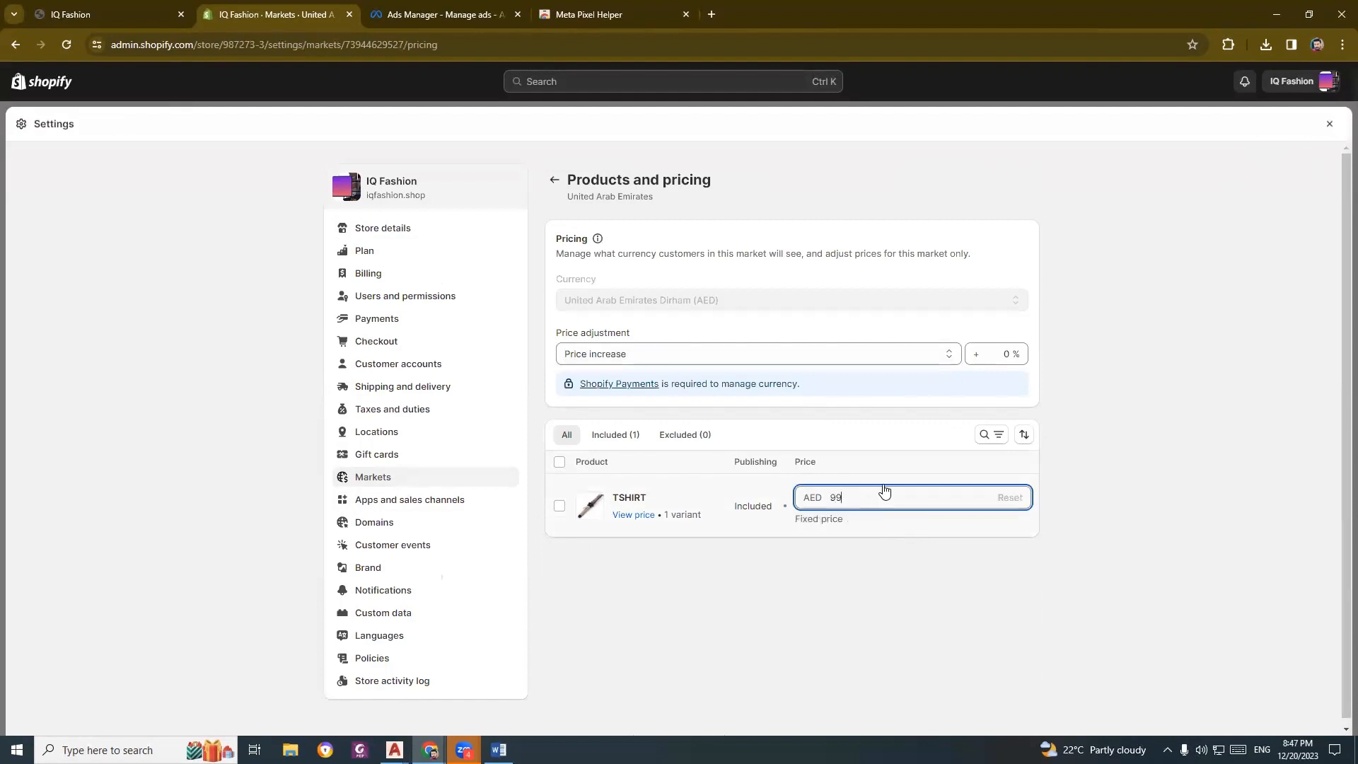
click(1218, 393)
click(1322, 125)
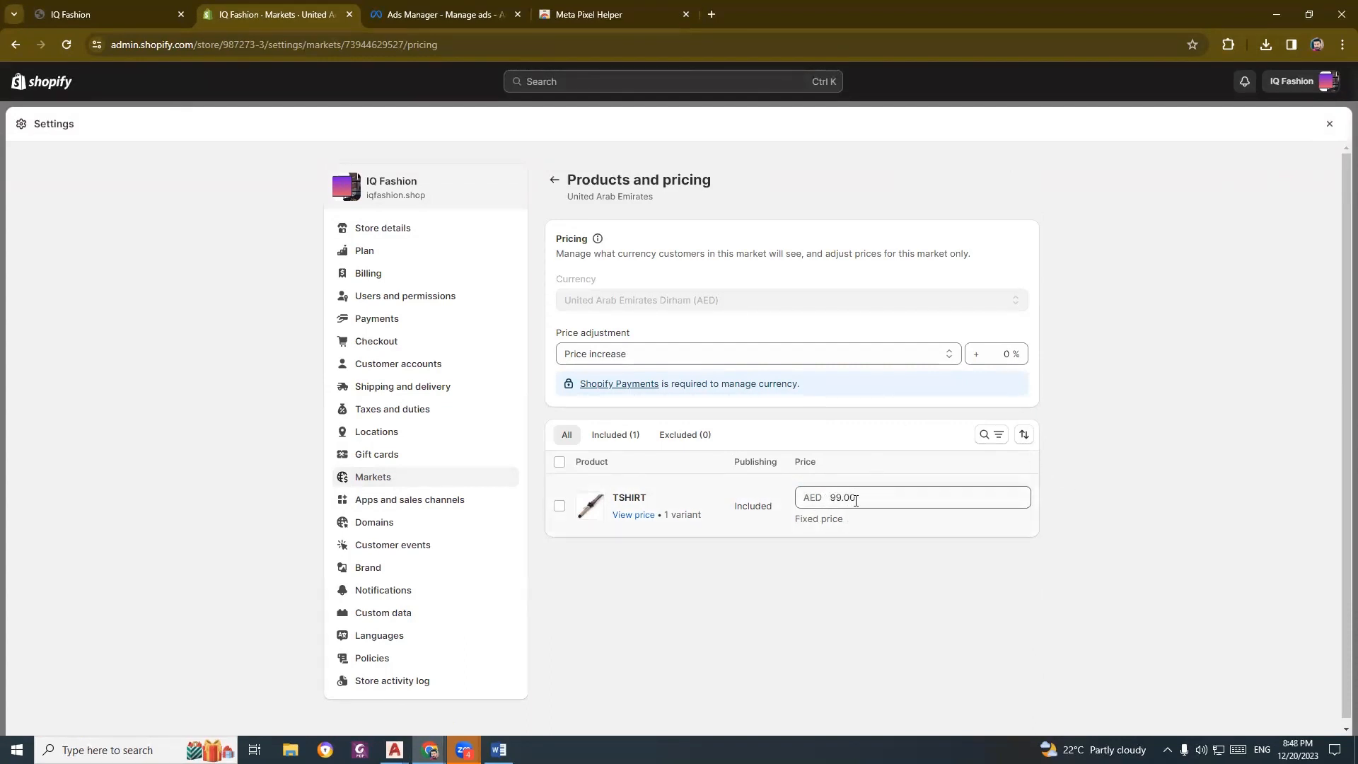
Return to the markets list and open the TSHIRT's pricing in the KSA market's product settings.
click(554, 186)
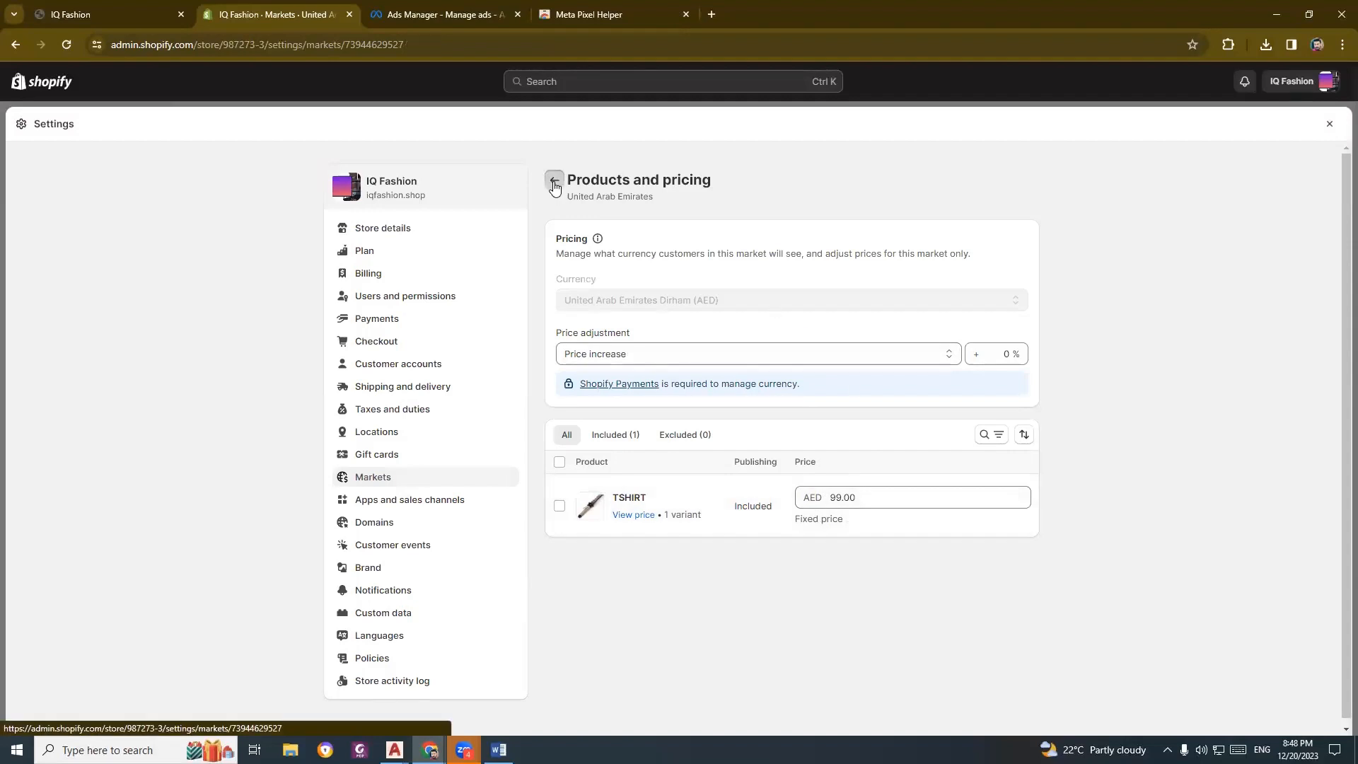
click(553, 181)
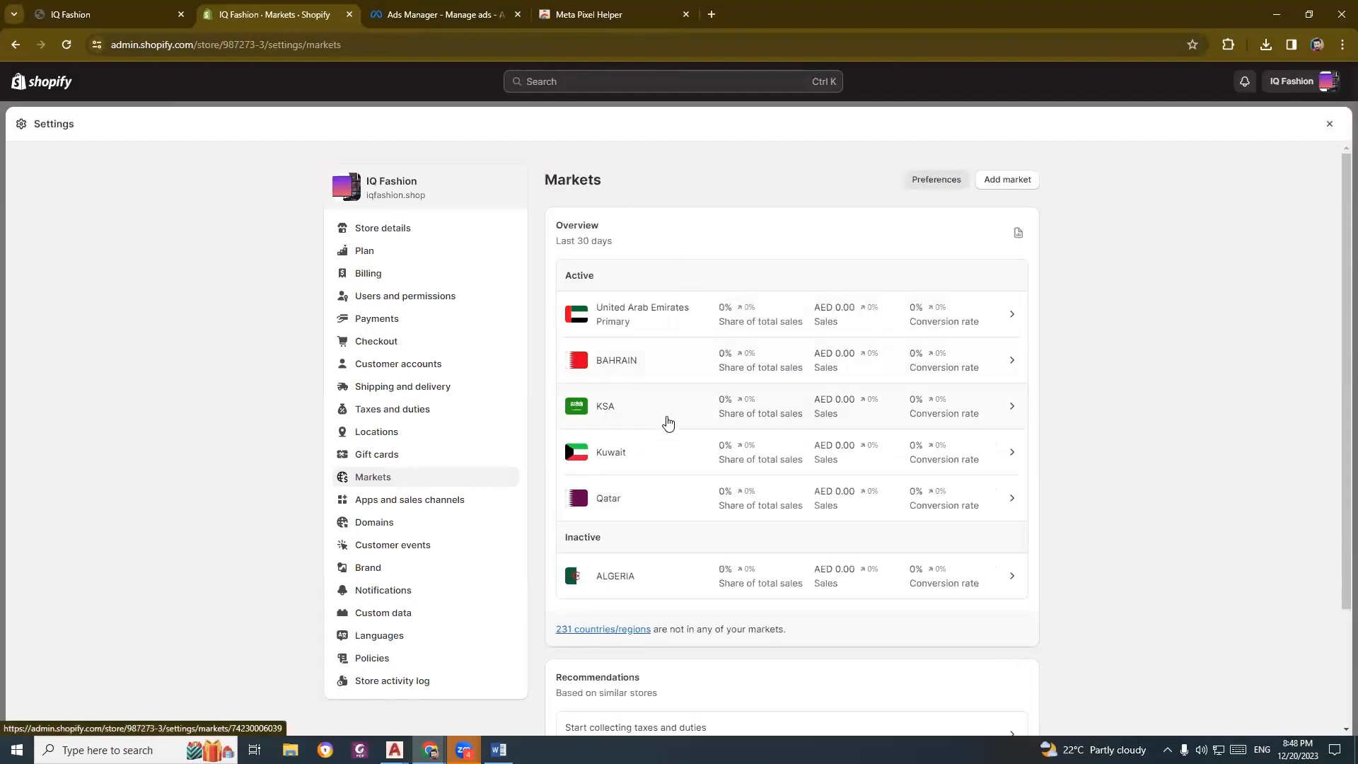
click(669, 413)
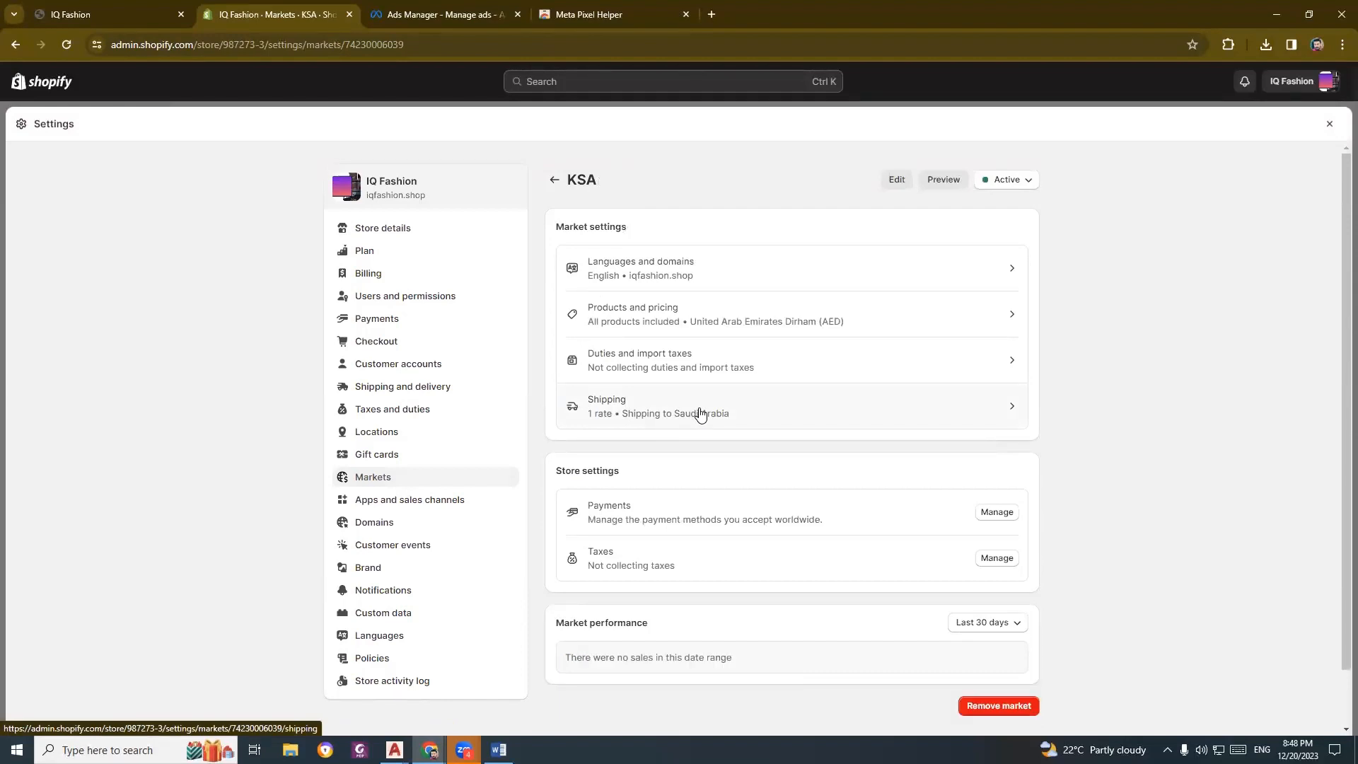
click(704, 315)
click(856, 445)
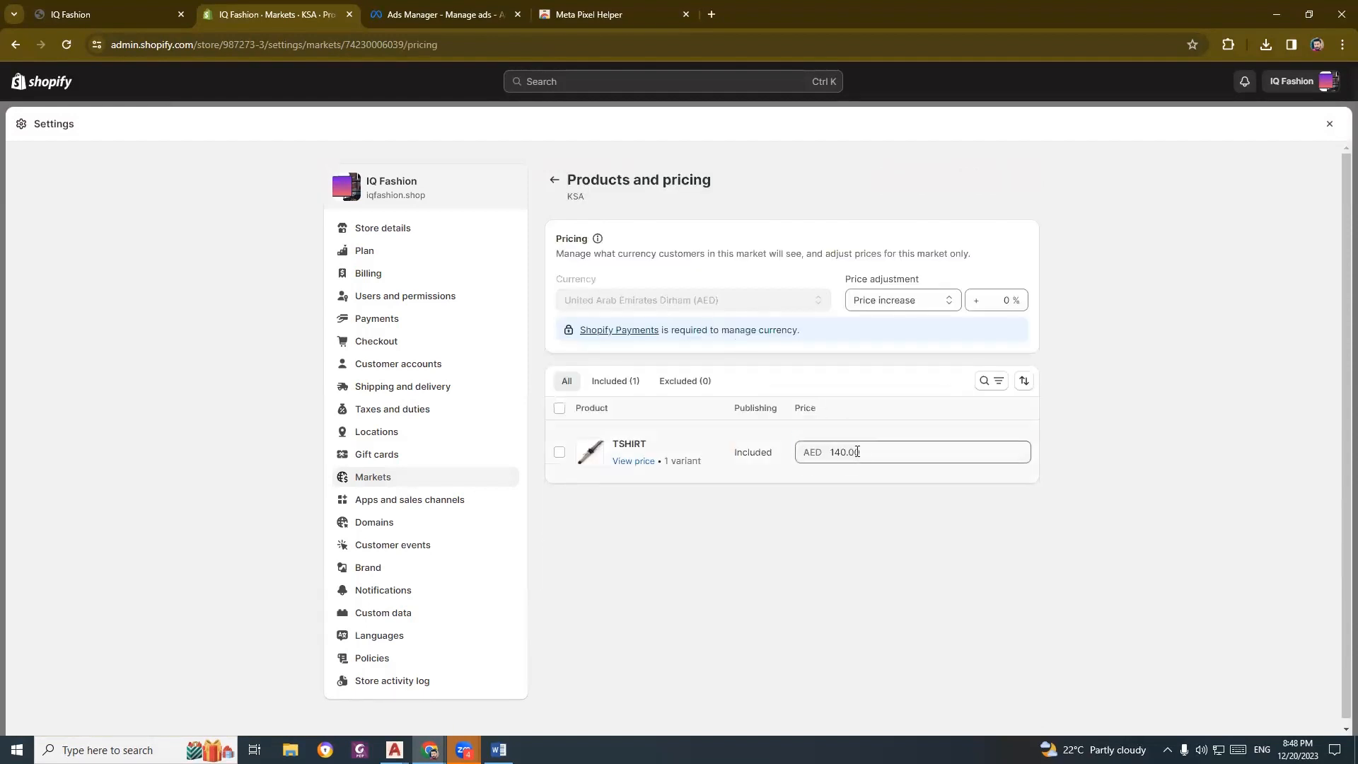
Search Google for AED TO SAR in the storefront's browser tab and convert 140 Saudi Riyal to United Arab Emirates Dirham.
click(102, 13)
click(137, 43)
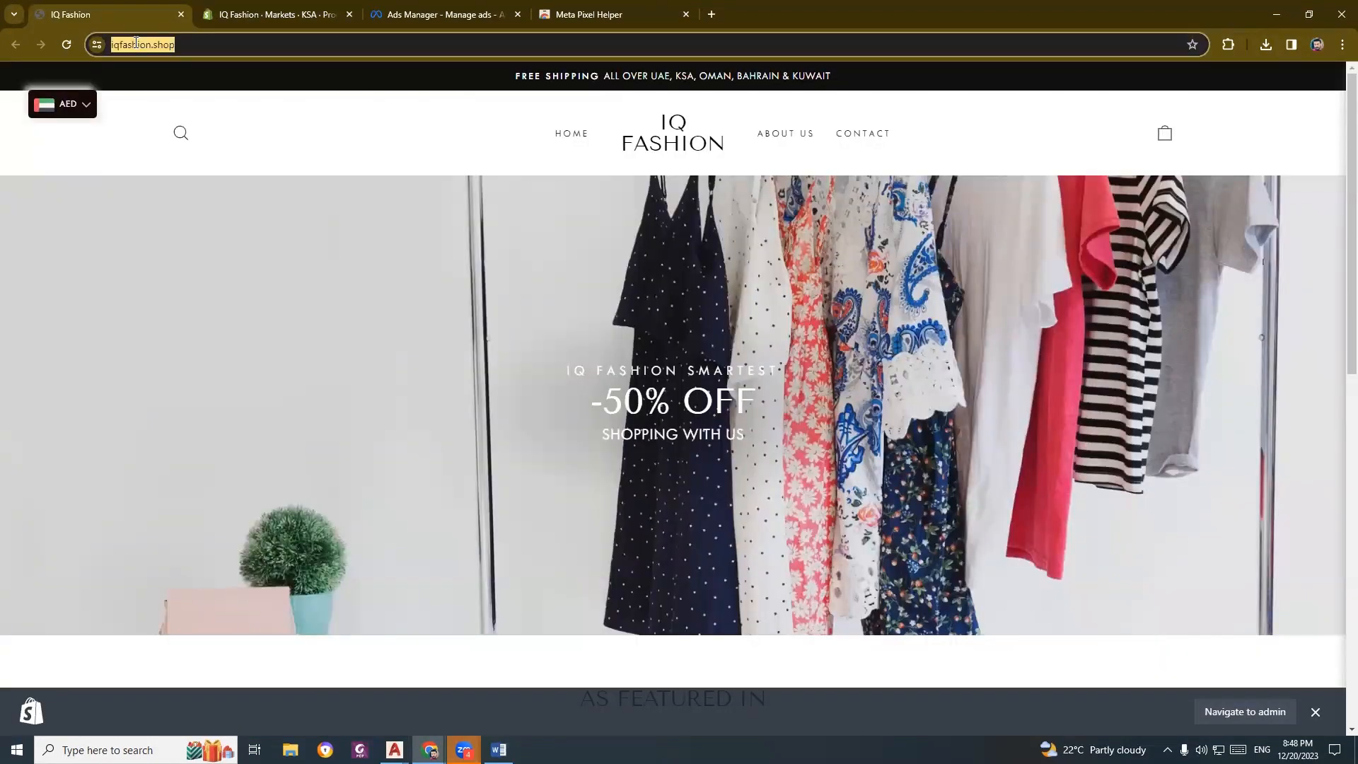
text(AED TO SAR)
key(Return)
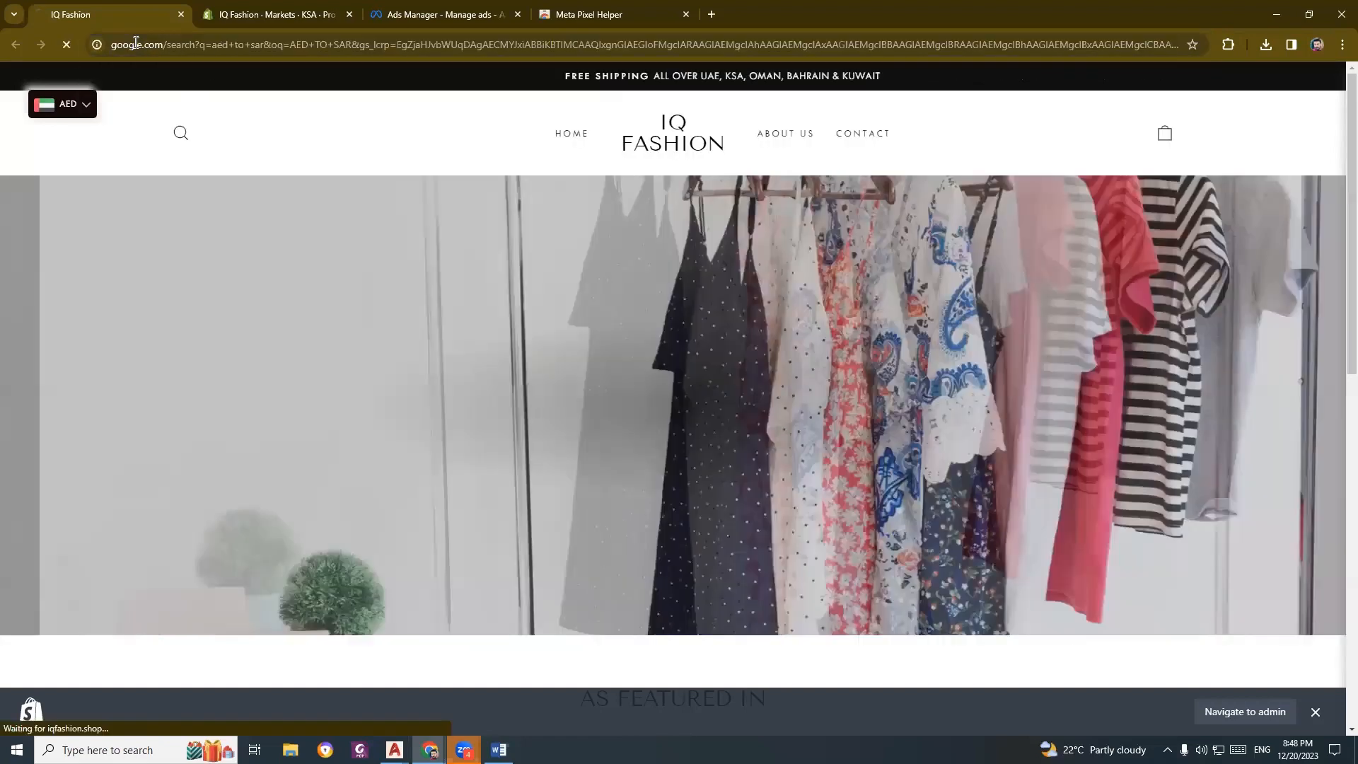
click(183, 340)
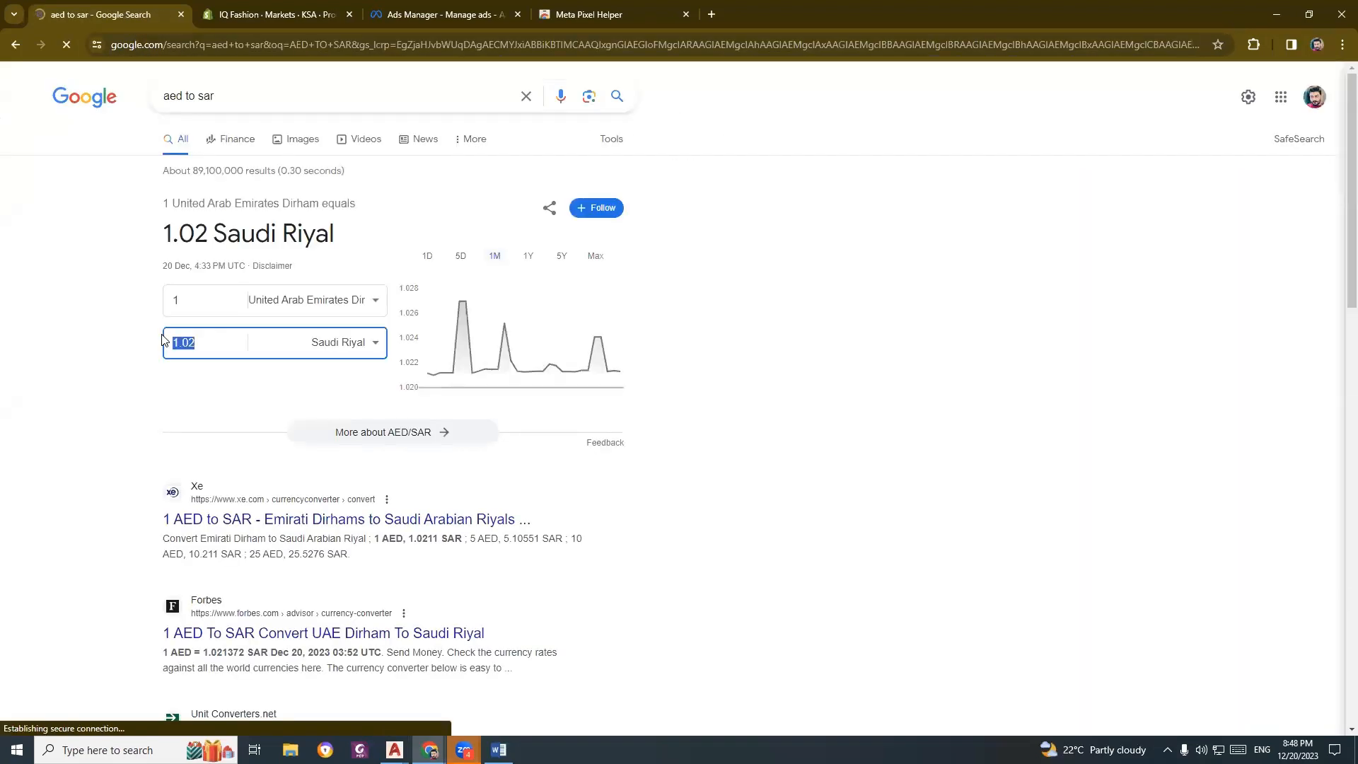
text(140)
click(140, 325)
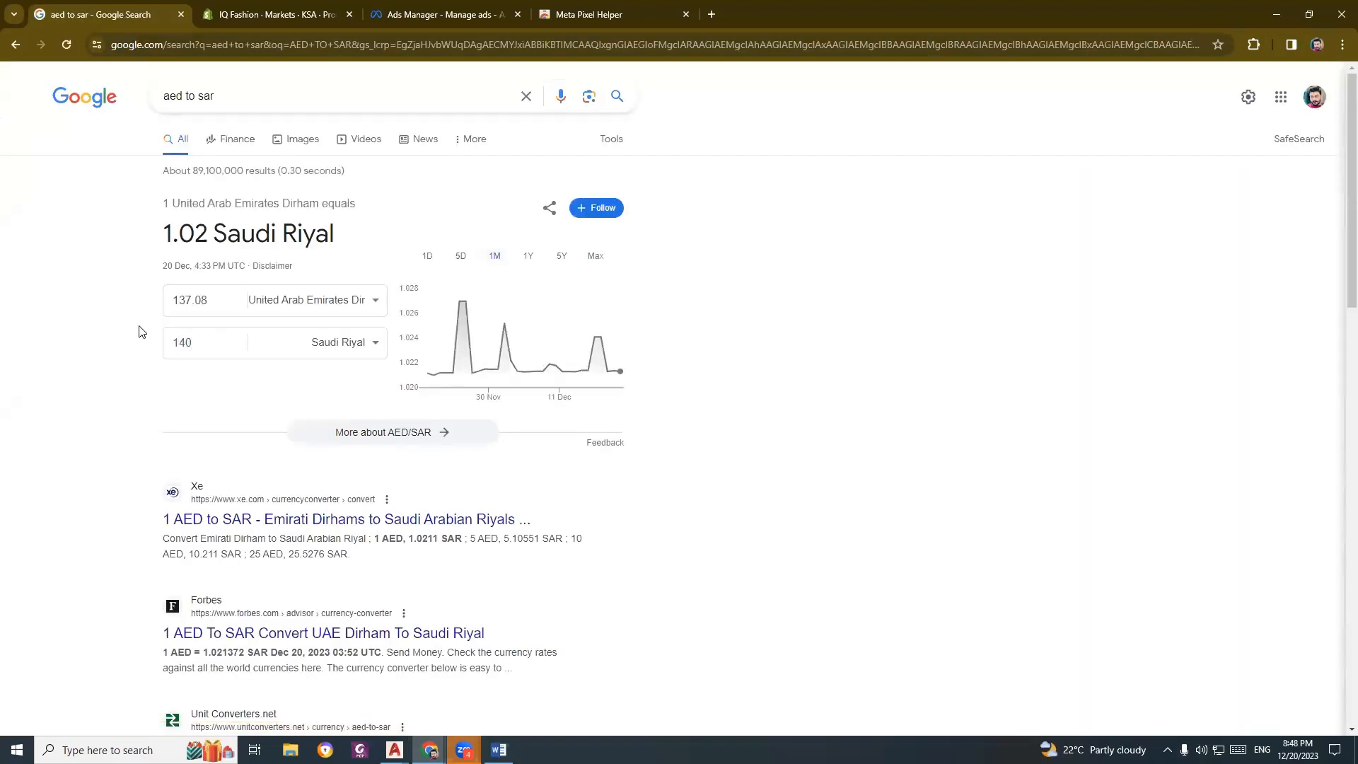
Copy the converted dirham amount and save AED 137.08 as the TSHIRT's fixed price in the KSA market.
drag(223, 302, 145, 293)
key(ctrl+c)
click(242, 12)
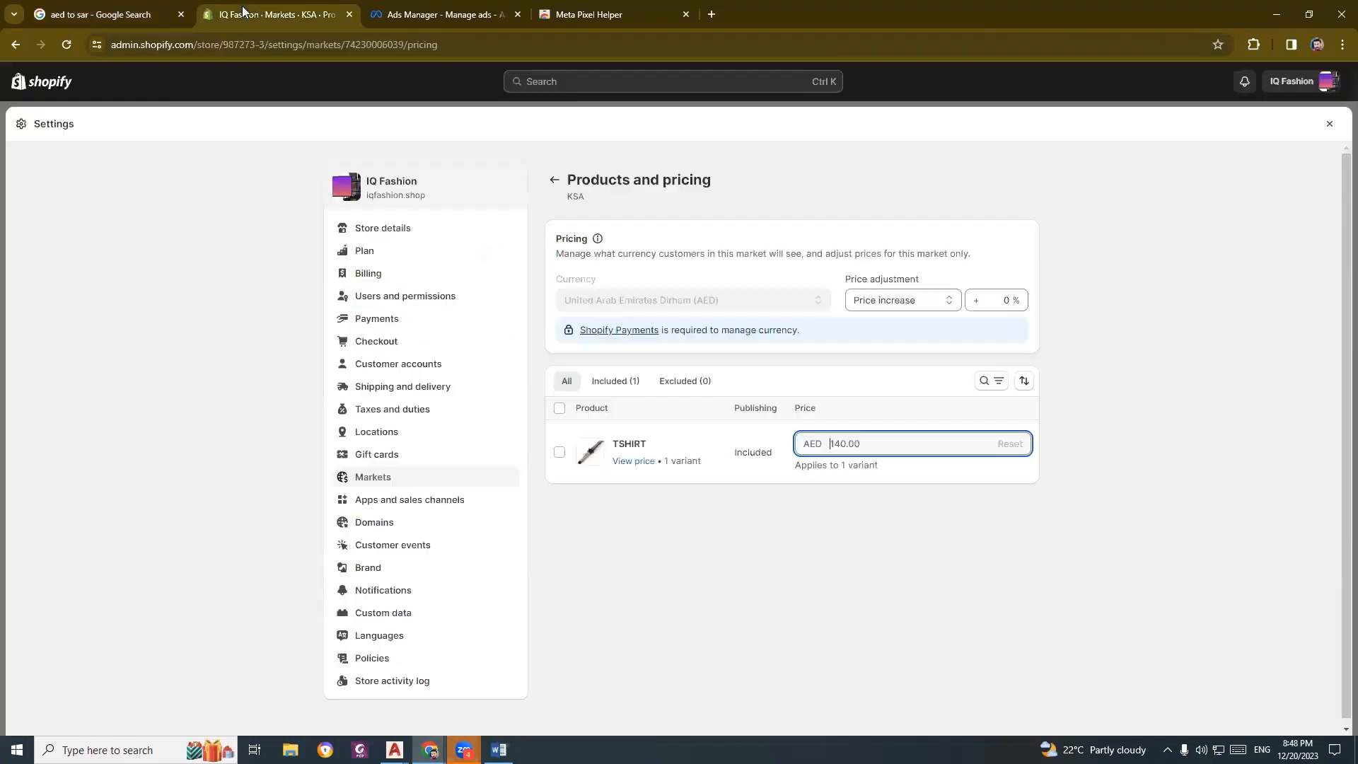
key(ctrl+a)
key(ctrl+v)
click(817, 556)
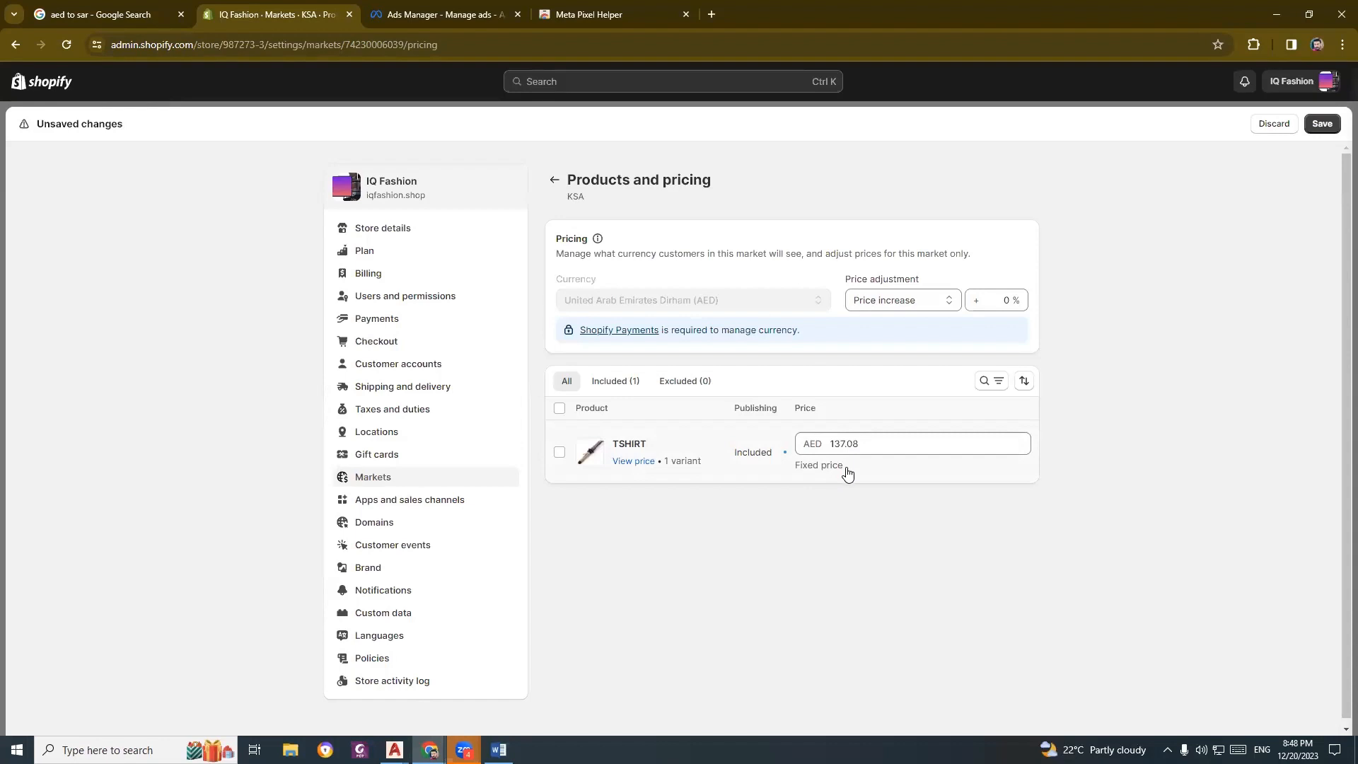
click(1321, 125)
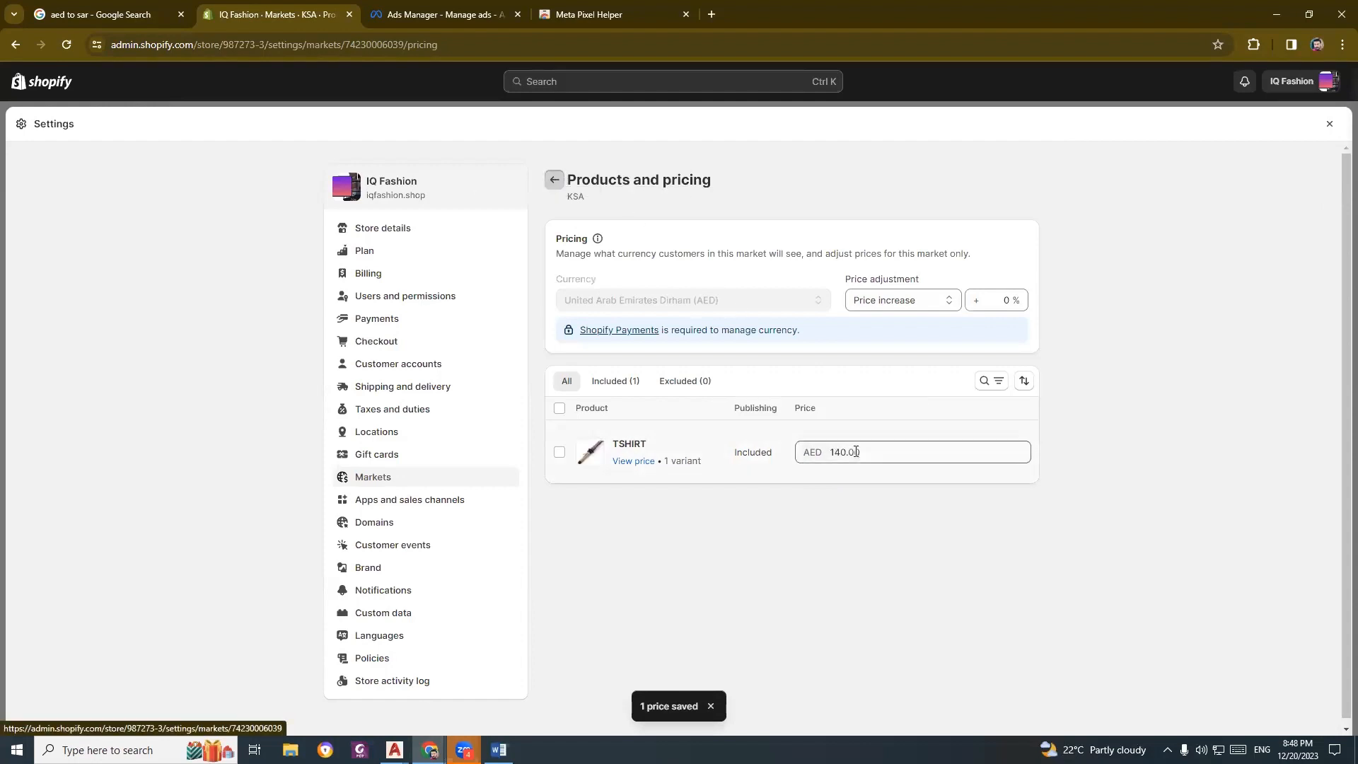
click(883, 444)
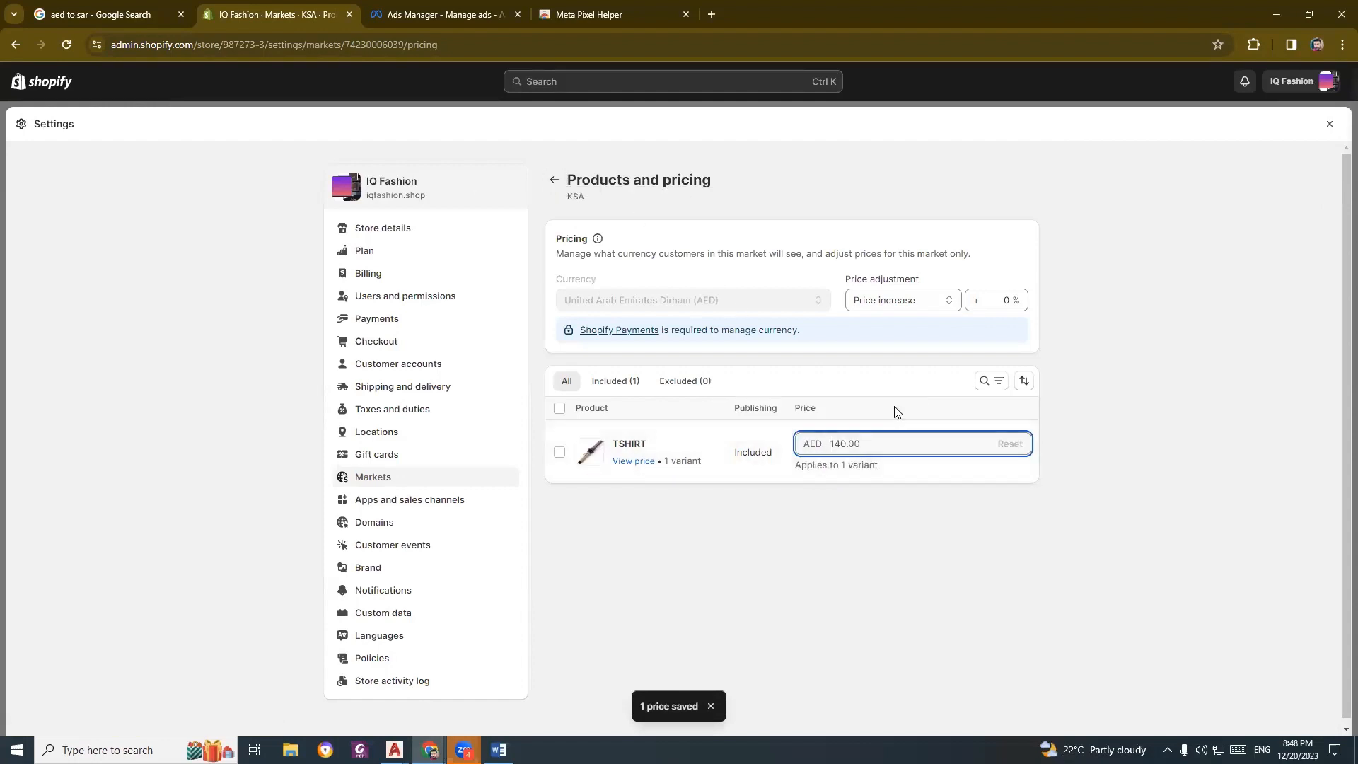
key(ctrl+v)
click(1098, 399)
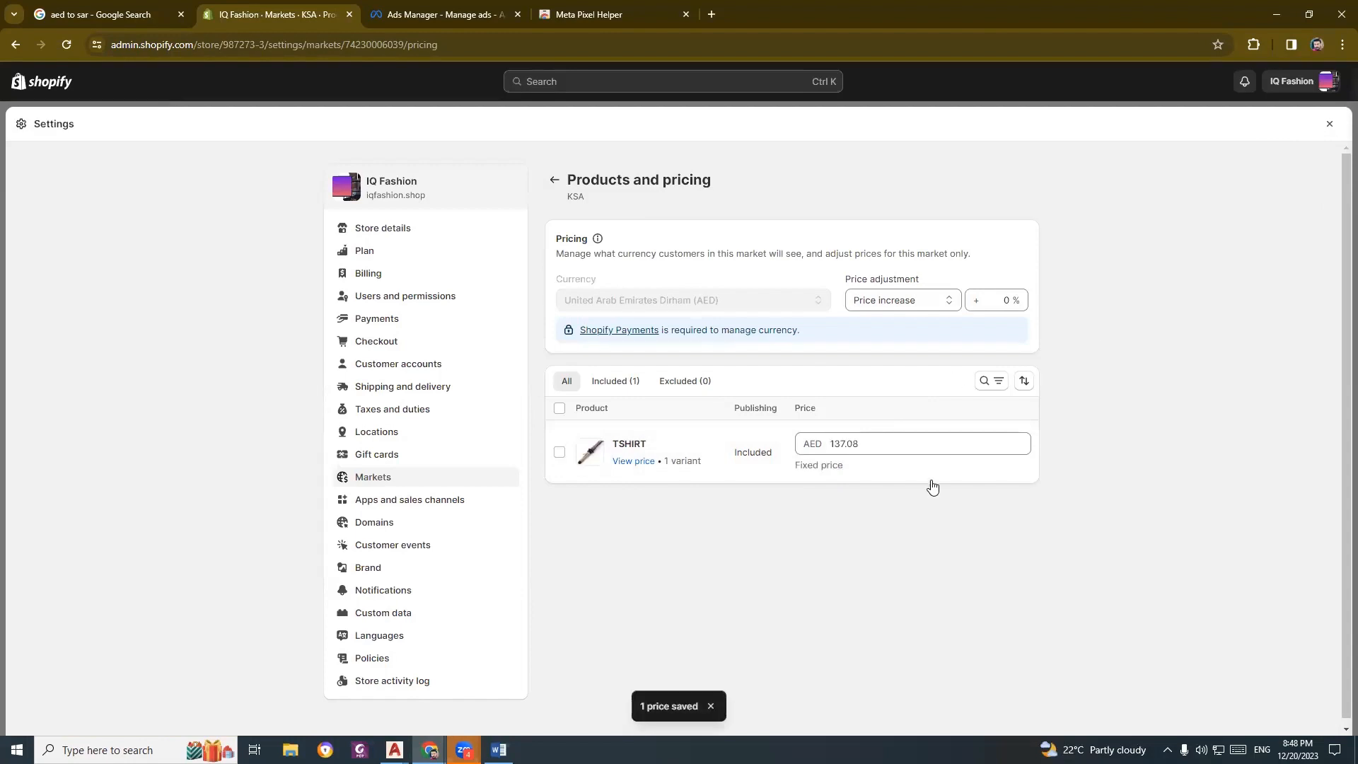
Return to the markets list and open the Kuwait market.
click(555, 179)
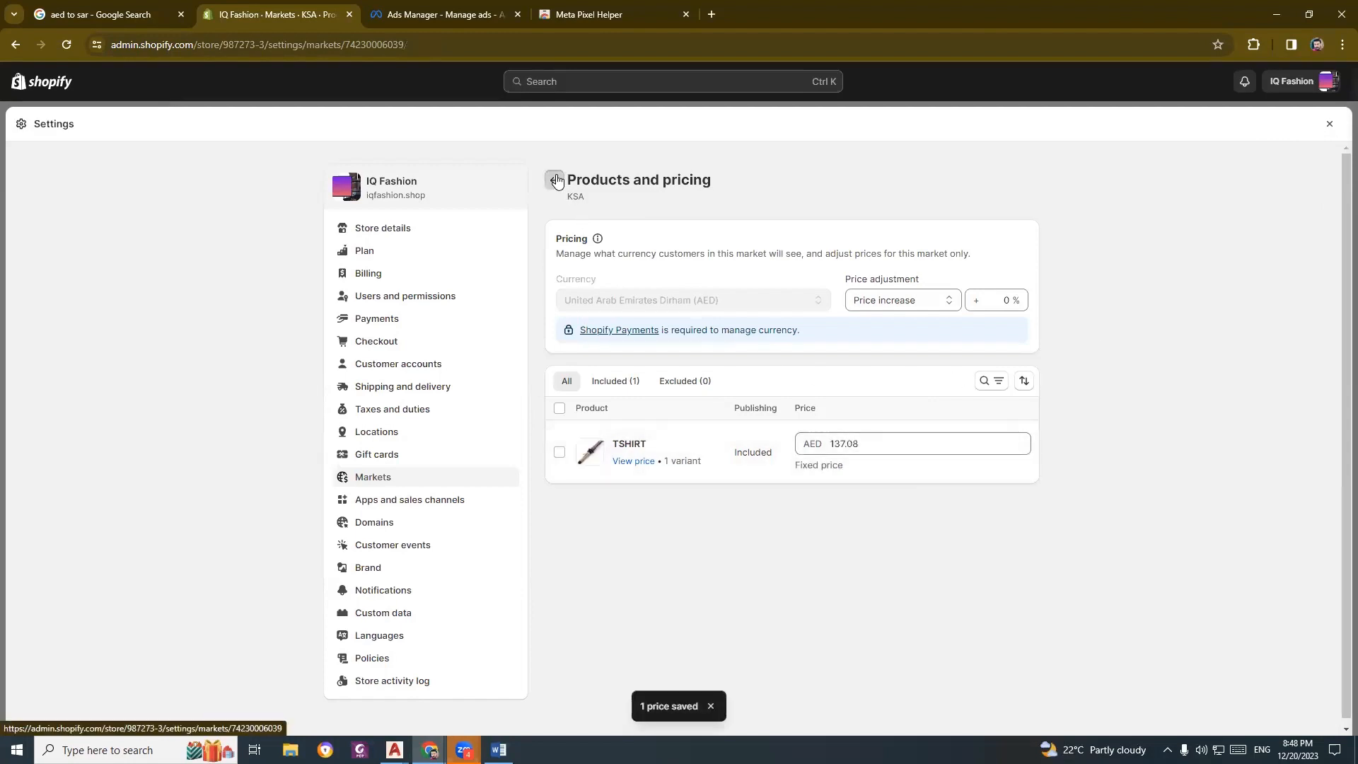
click(556, 180)
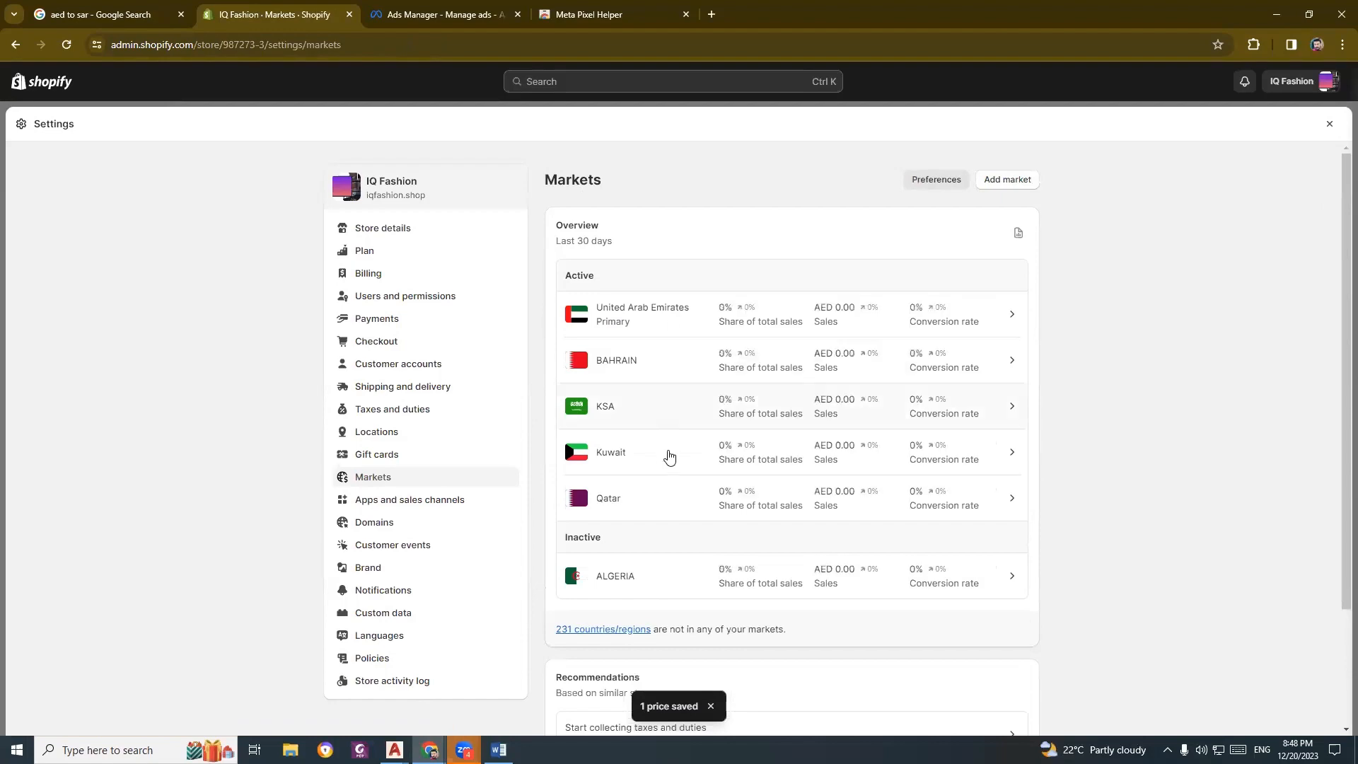
click(670, 461)
Change the Google search to aed to KD and convert 140 United Arab Emirates Dirham to Kuwaiti Dinar.
click(106, 14)
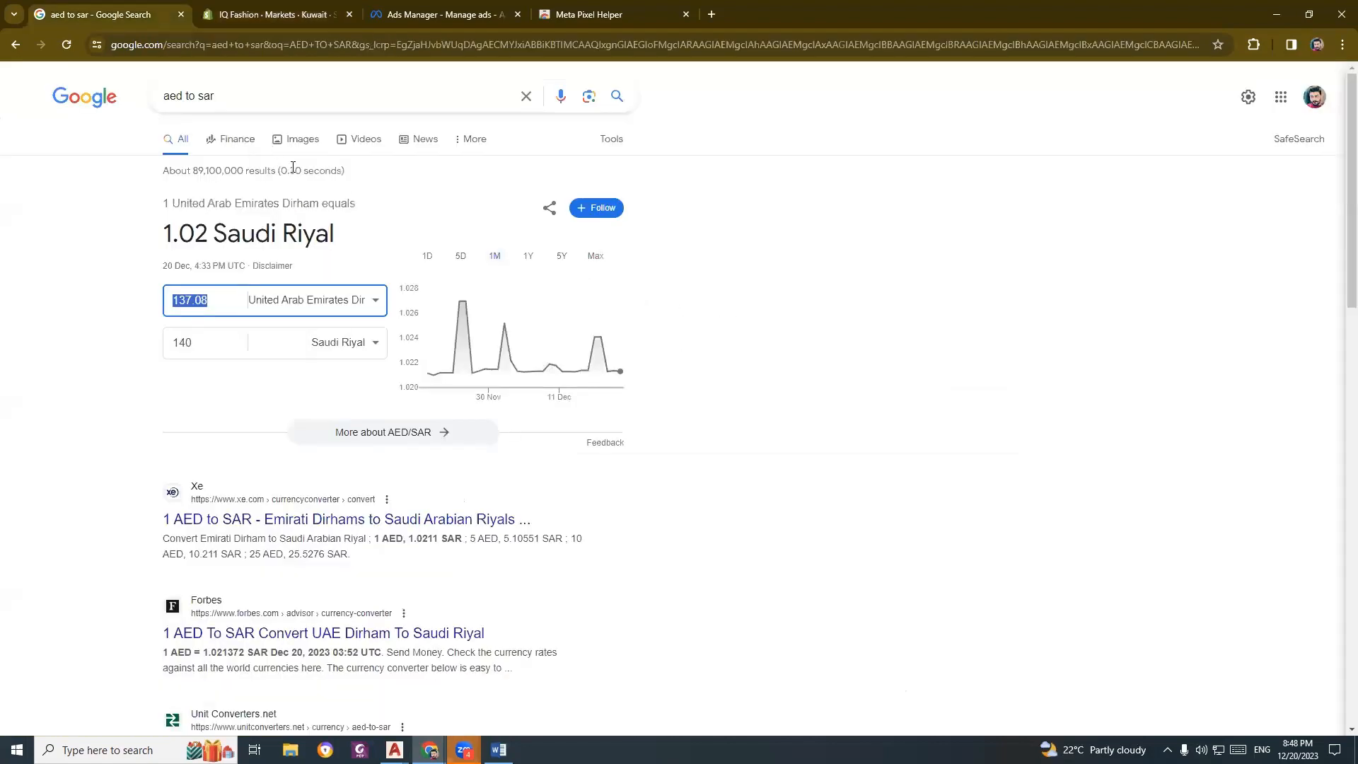
drag(224, 95, 197, 96)
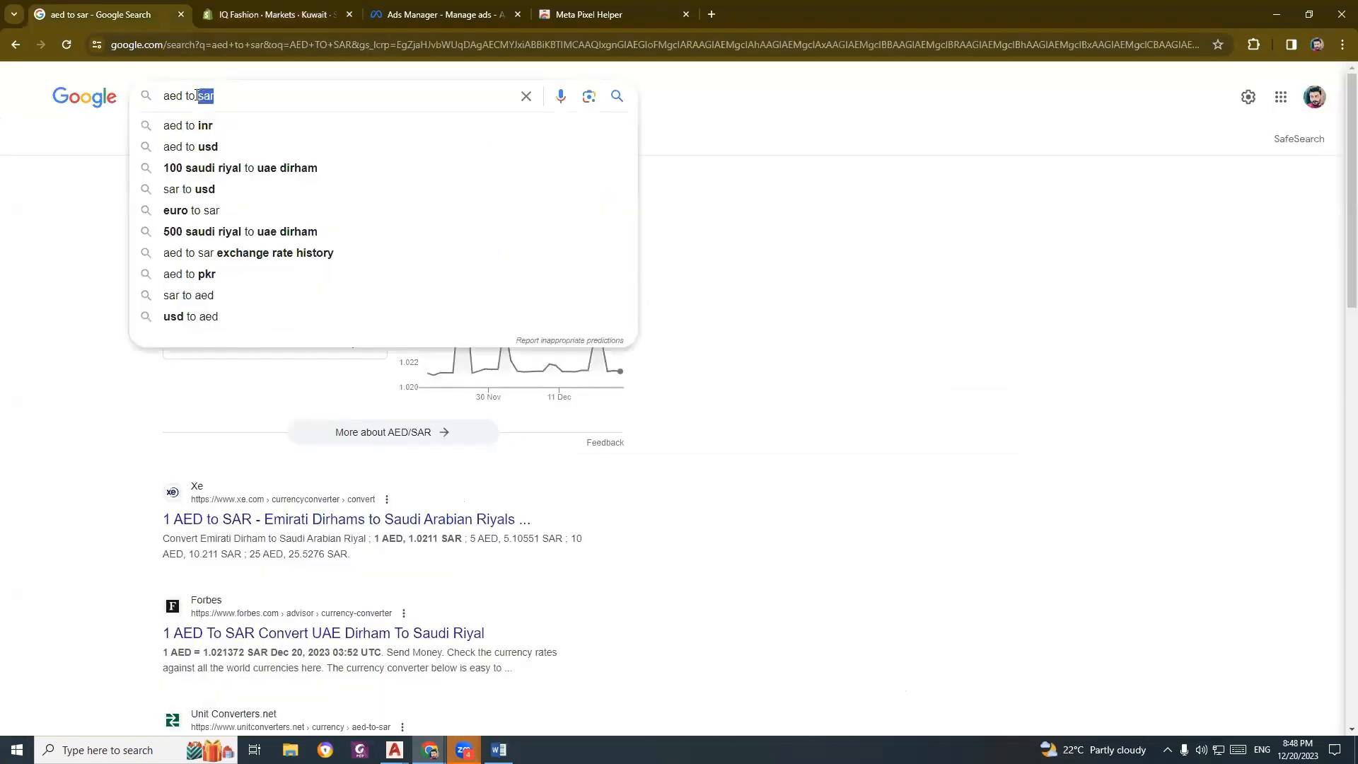
text(KD)
key(Return)
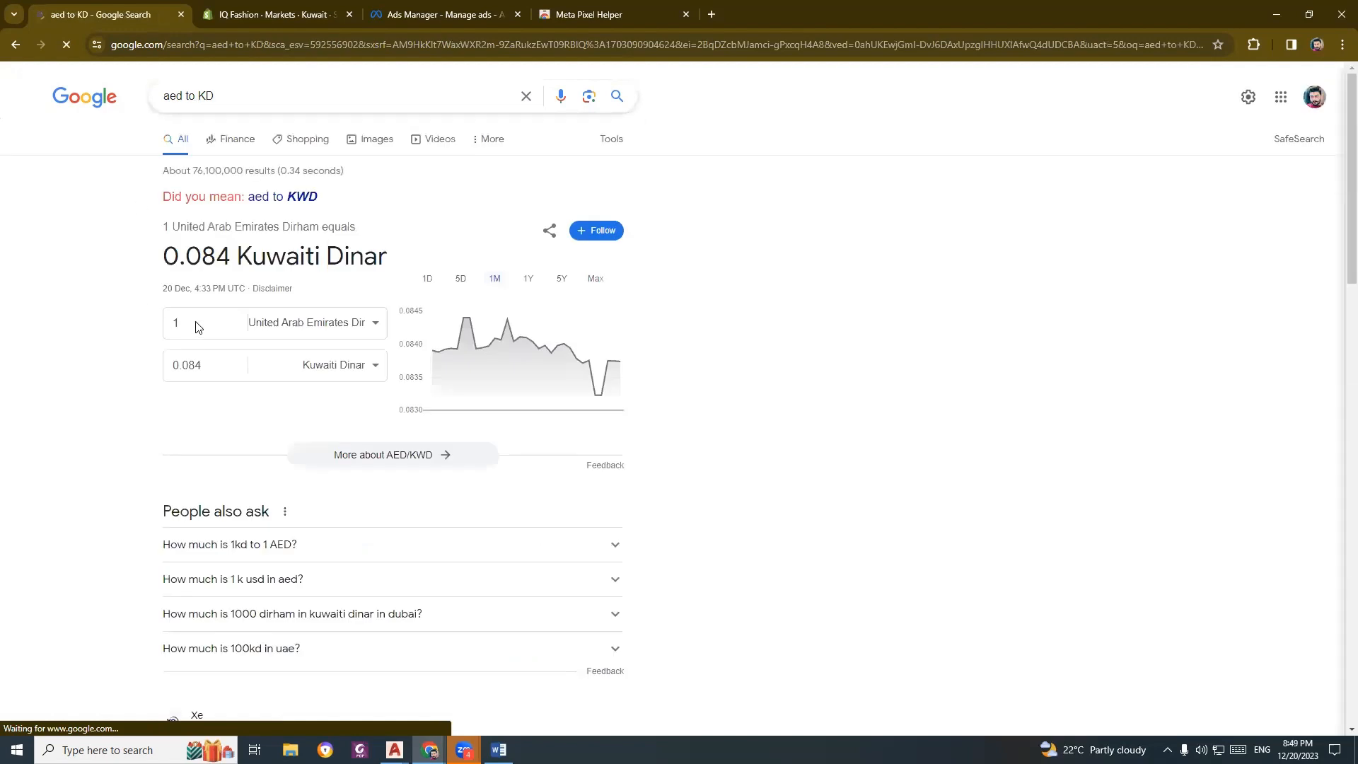
click(197, 324)
text(40)
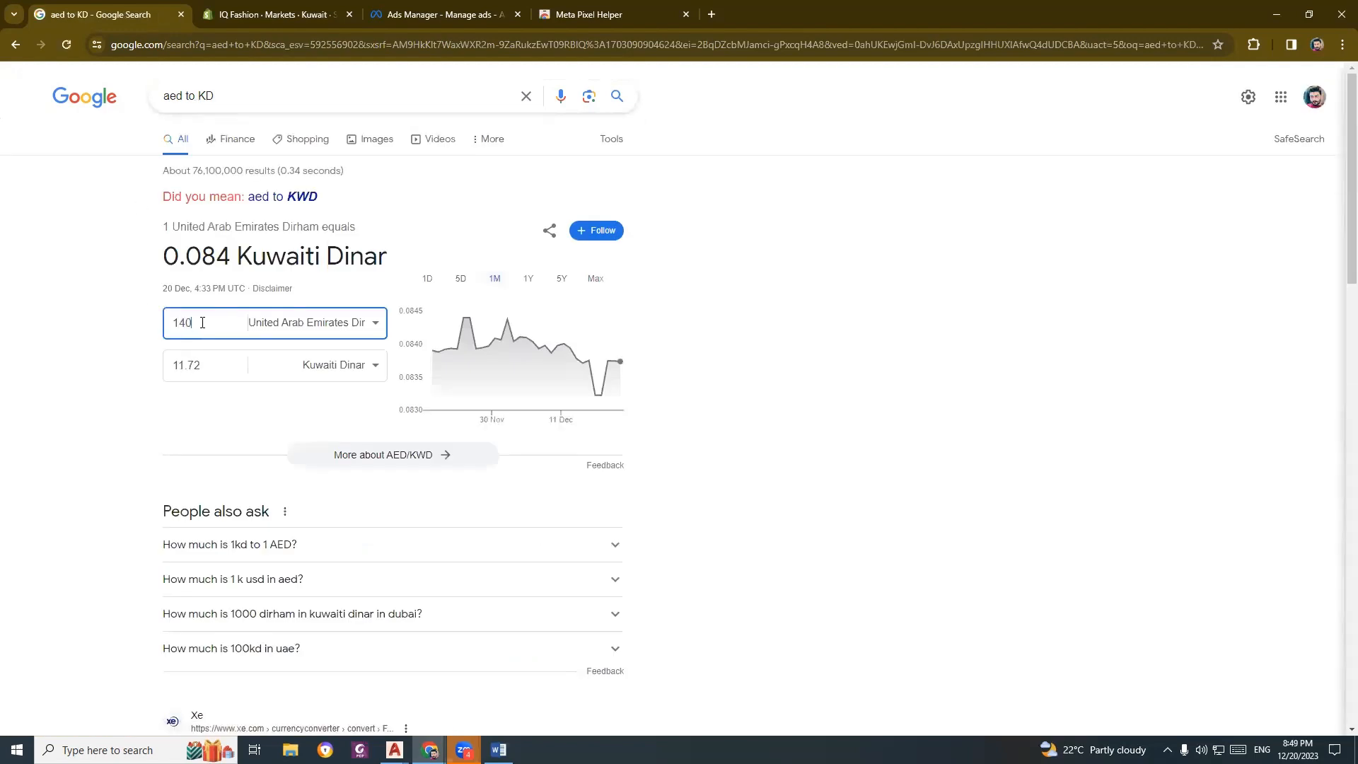
click(90, 342)
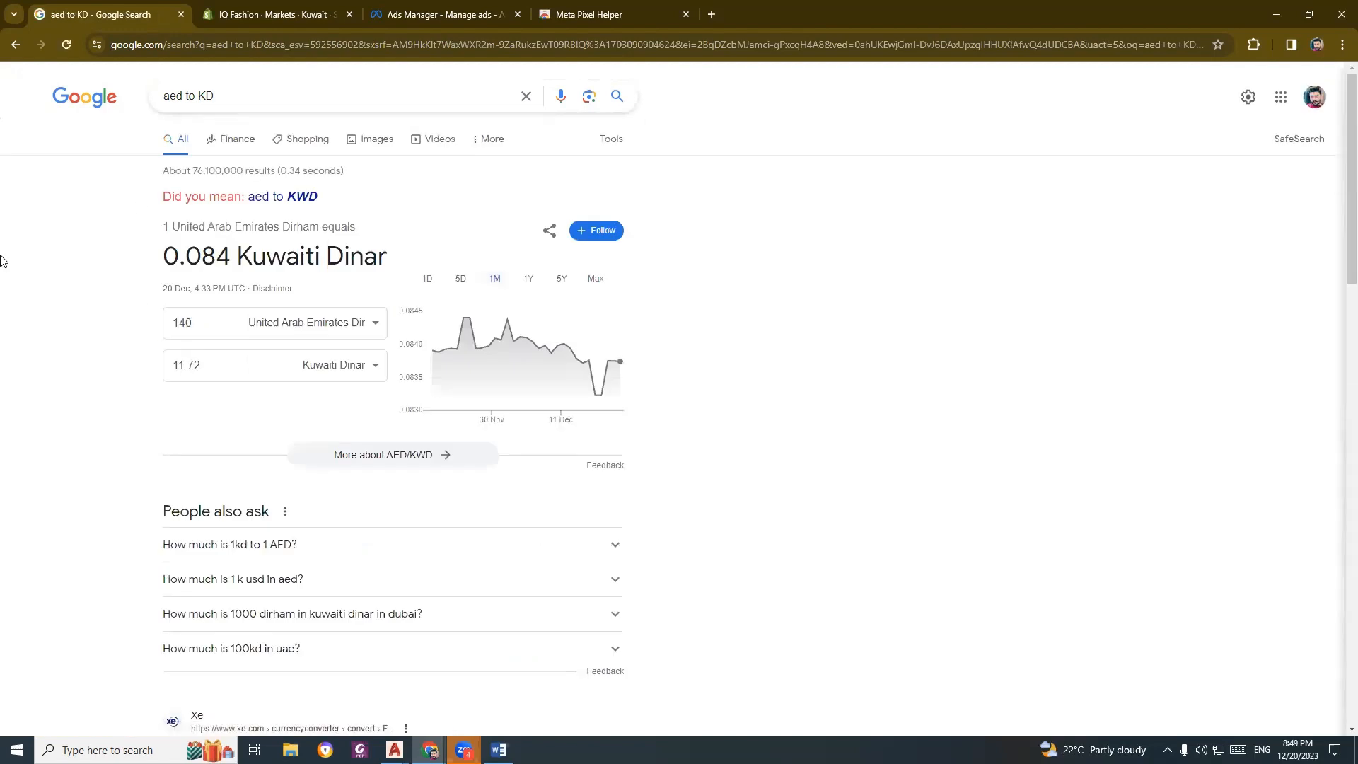
Convert 12 Kuwaiti Dinar to United Arab Emirates Dirham and copy the resulting dirham amount.
click(218, 371)
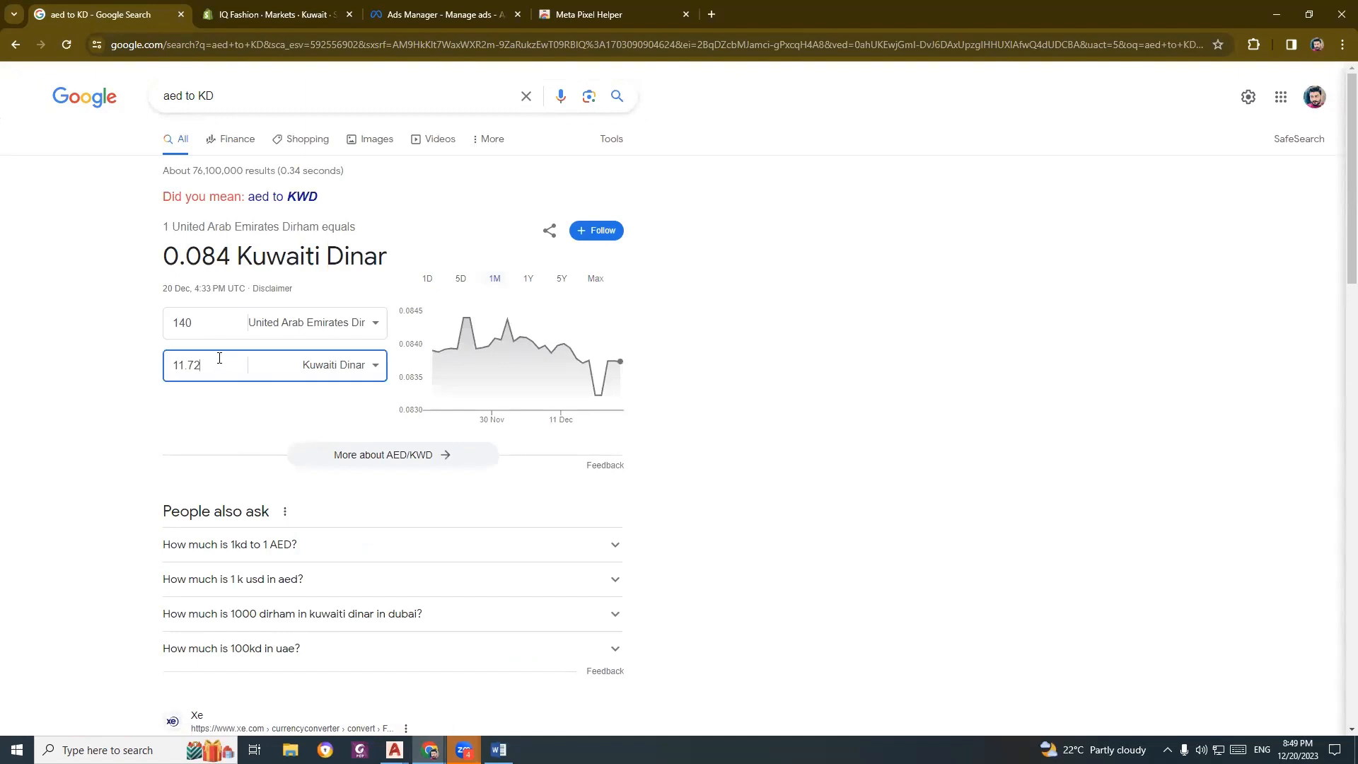
drag(220, 371, 157, 371)
text(12)
click(129, 364)
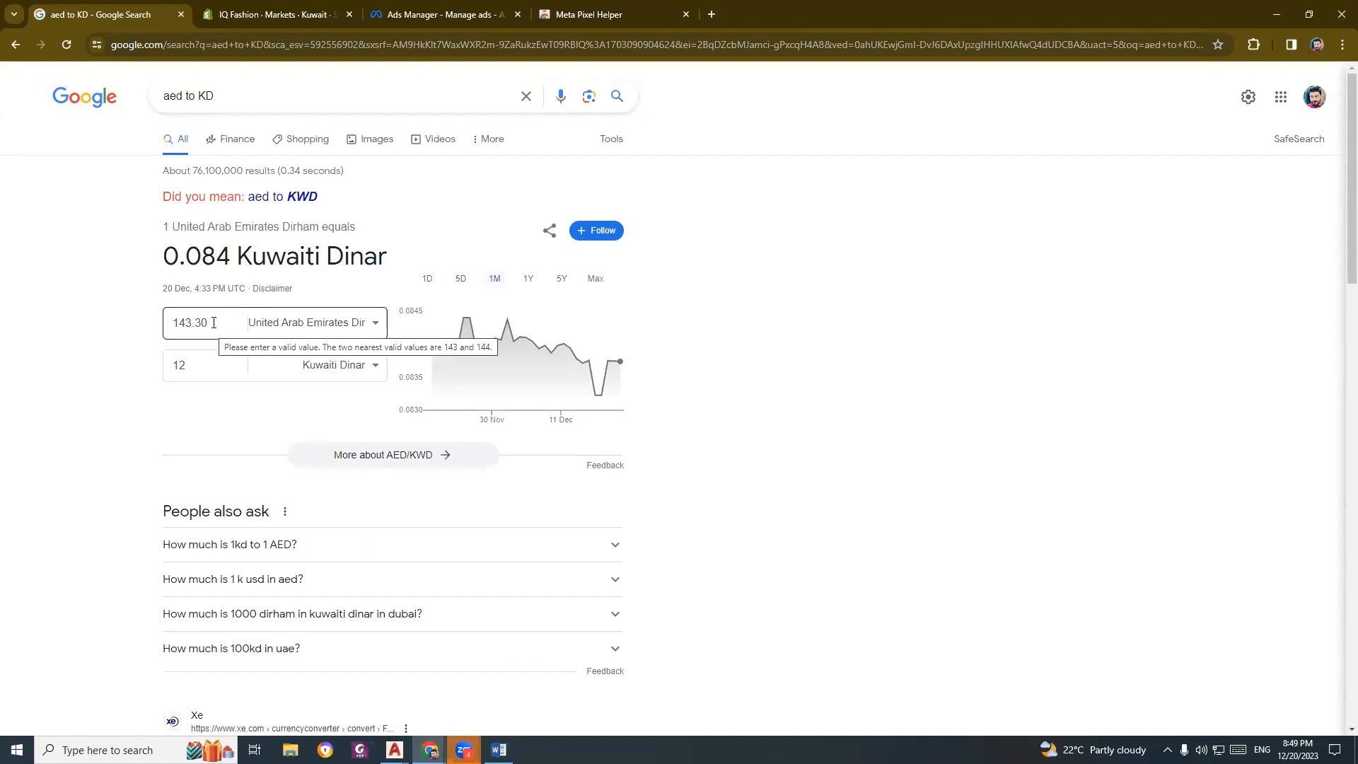
click(214, 322)
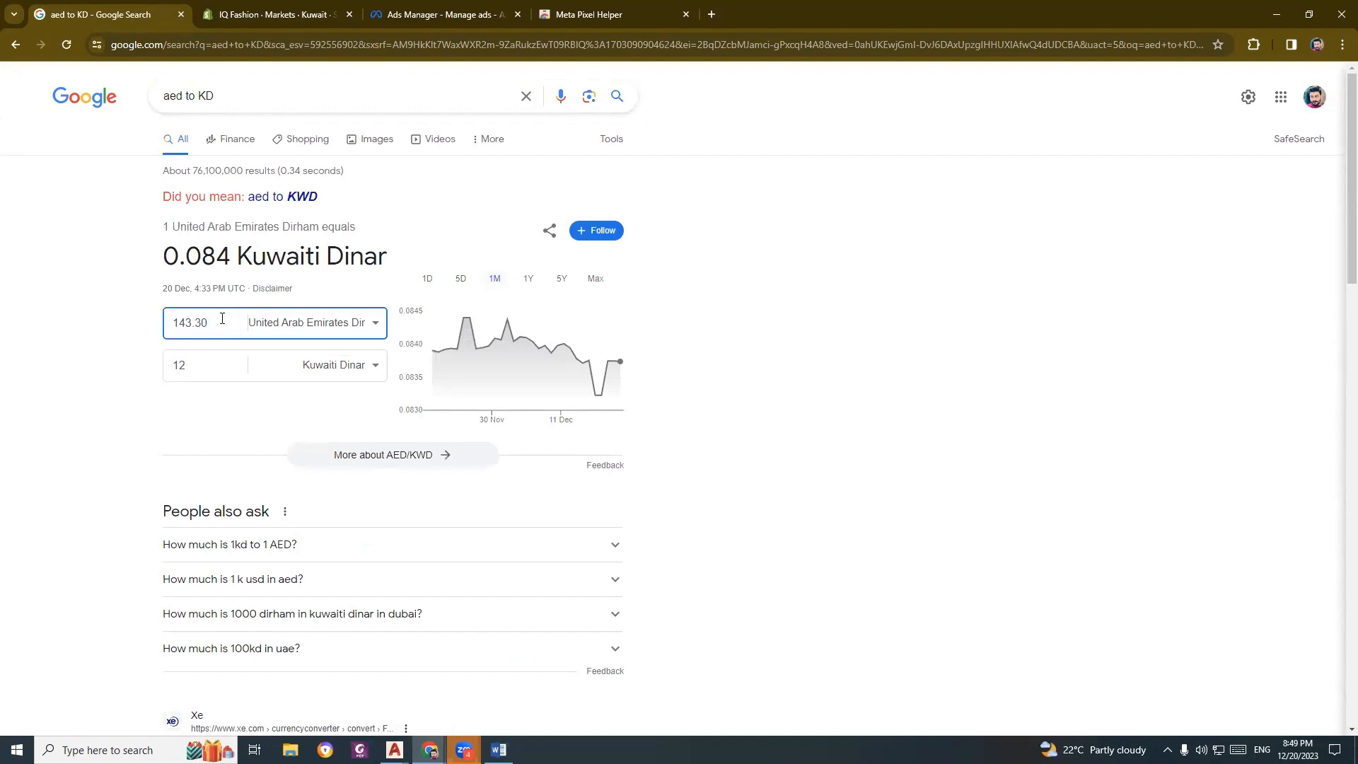
drag(222, 318, 139, 336)
Set the TSHIRT's fixed price to AED 143.30 in the Kuwait market's product pricing and save the change.
click(216, 10)
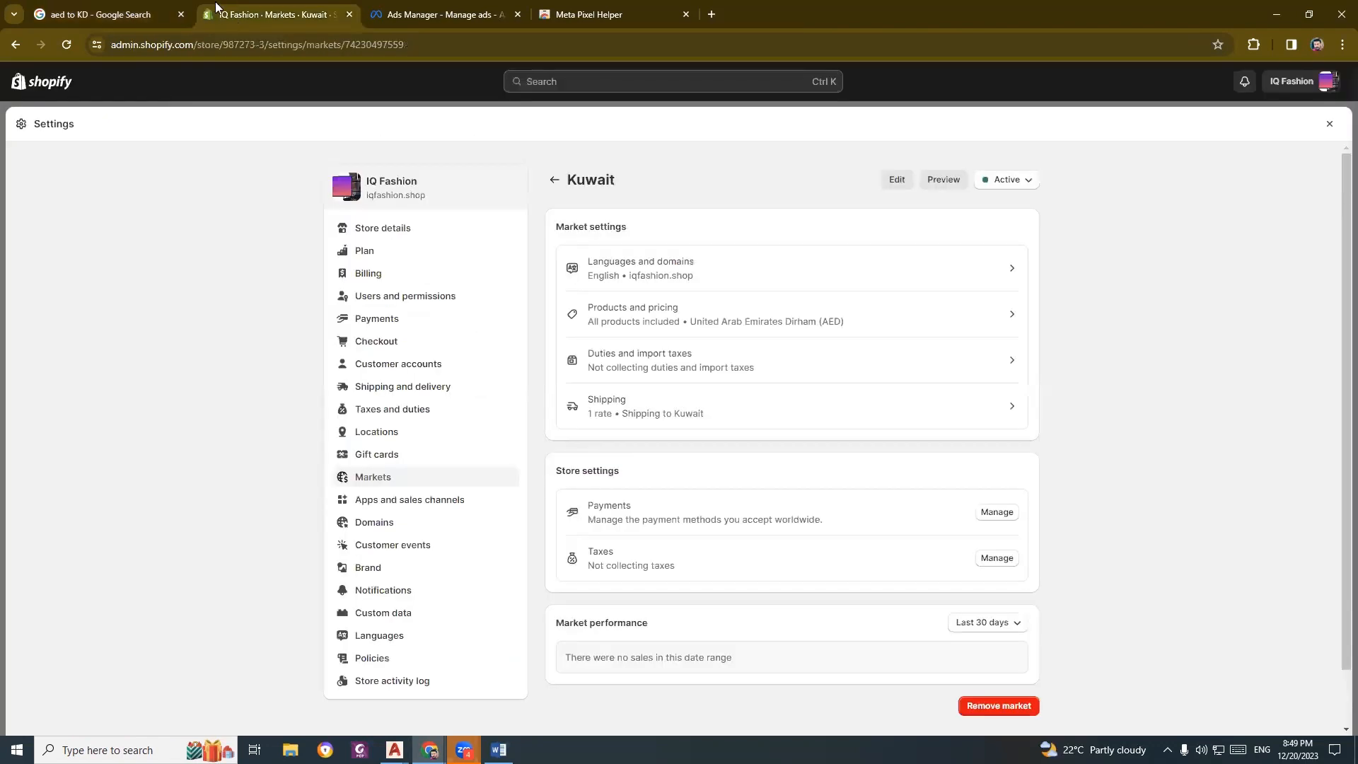
click(651, 316)
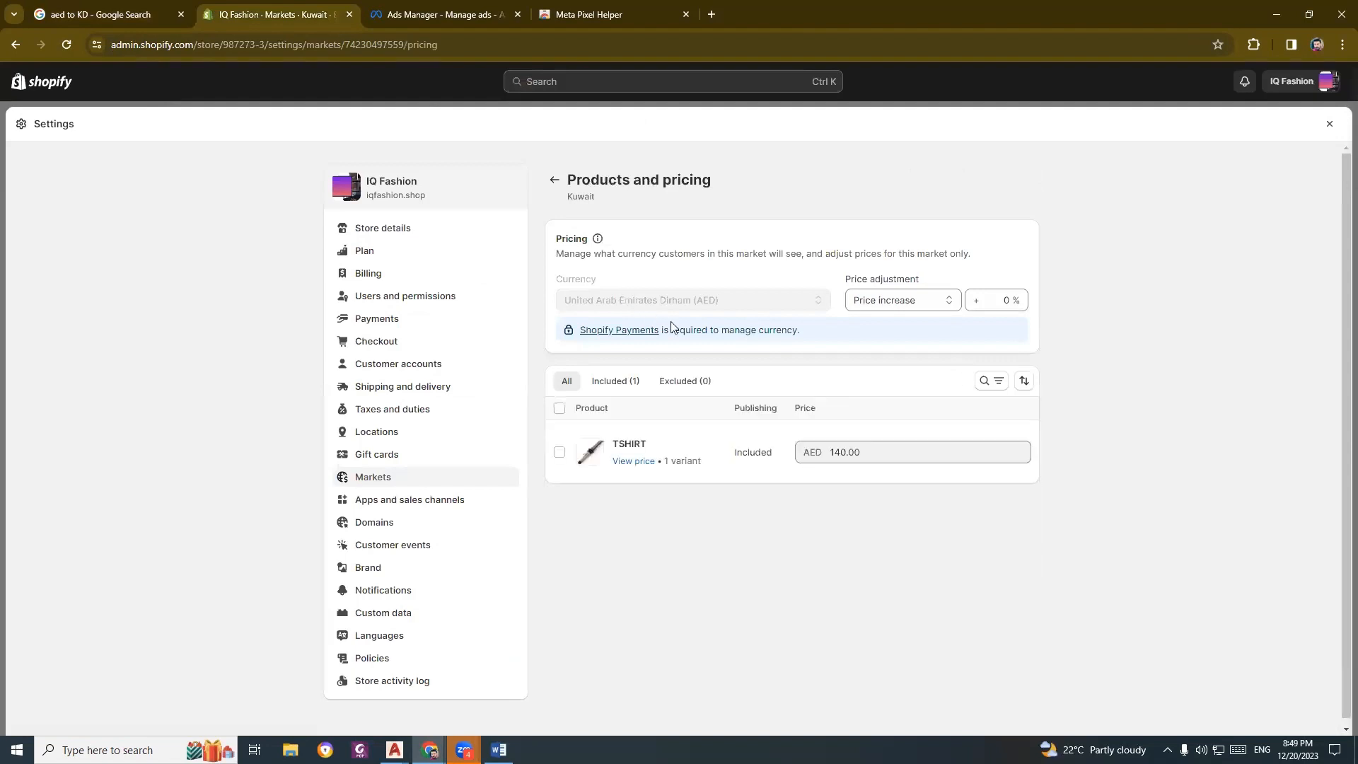
click(860, 453)
key(ctrl+a)
key(ctrl+v)
click(885, 579)
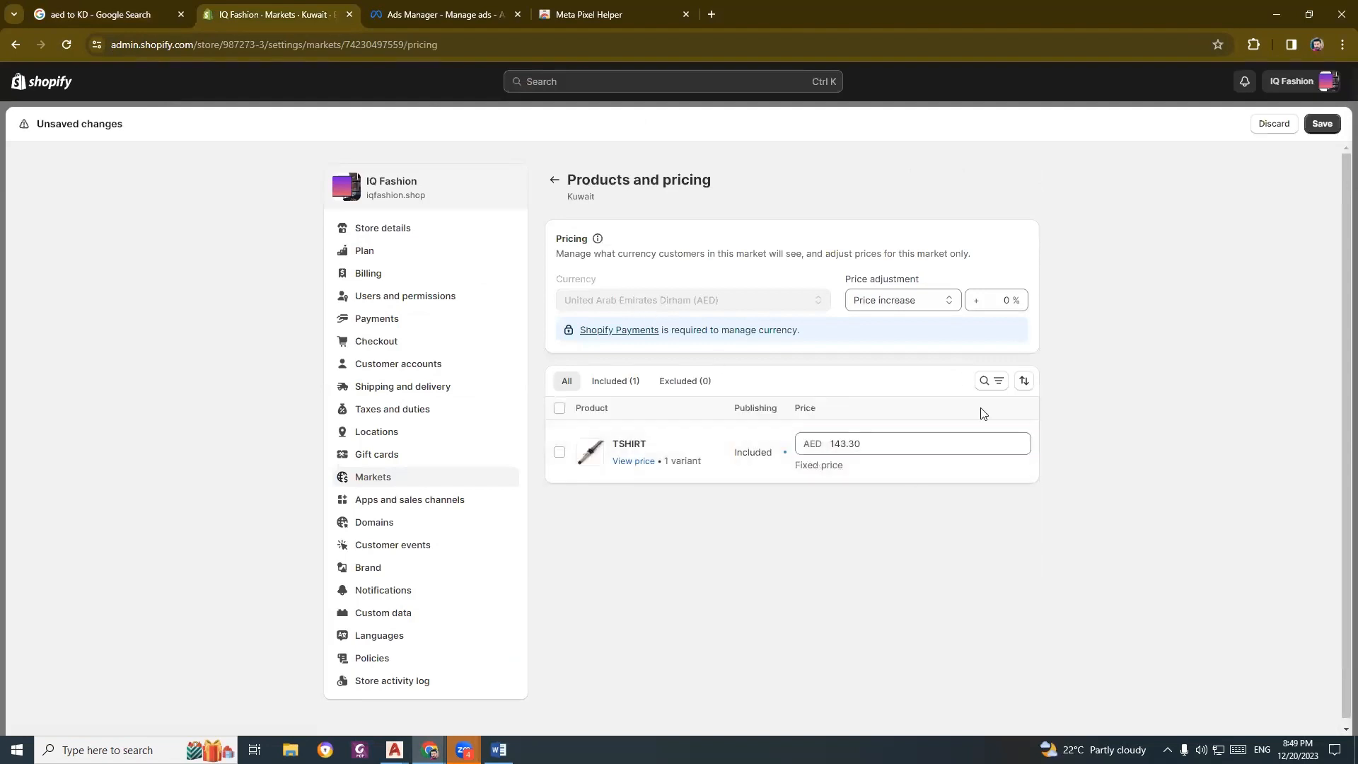
click(1321, 124)
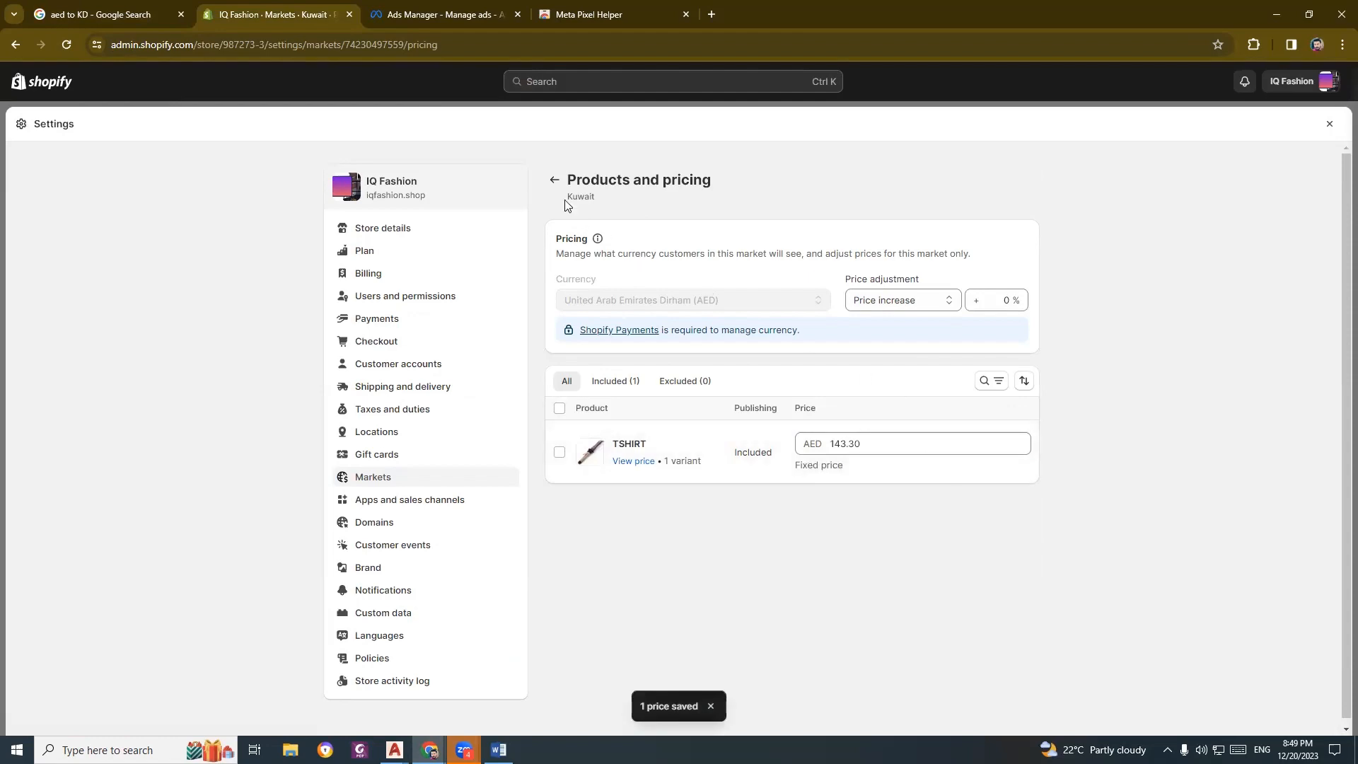
Return to the markets list and open the Qatar market.
click(555, 180)
click(553, 180)
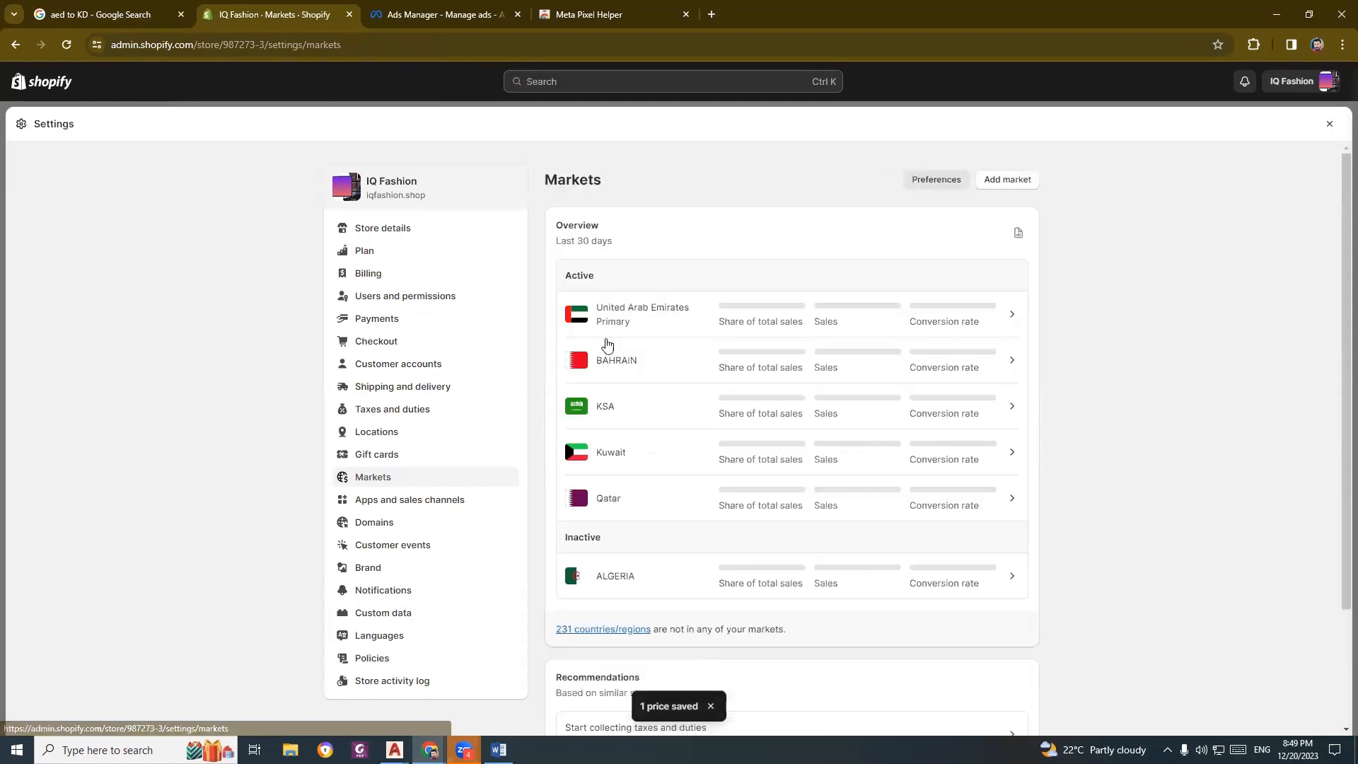
click(646, 499)
Change the Google search to aed to QR and convert 140 United Arab Emirates Dirham to Qatari Riyal.
click(134, 14)
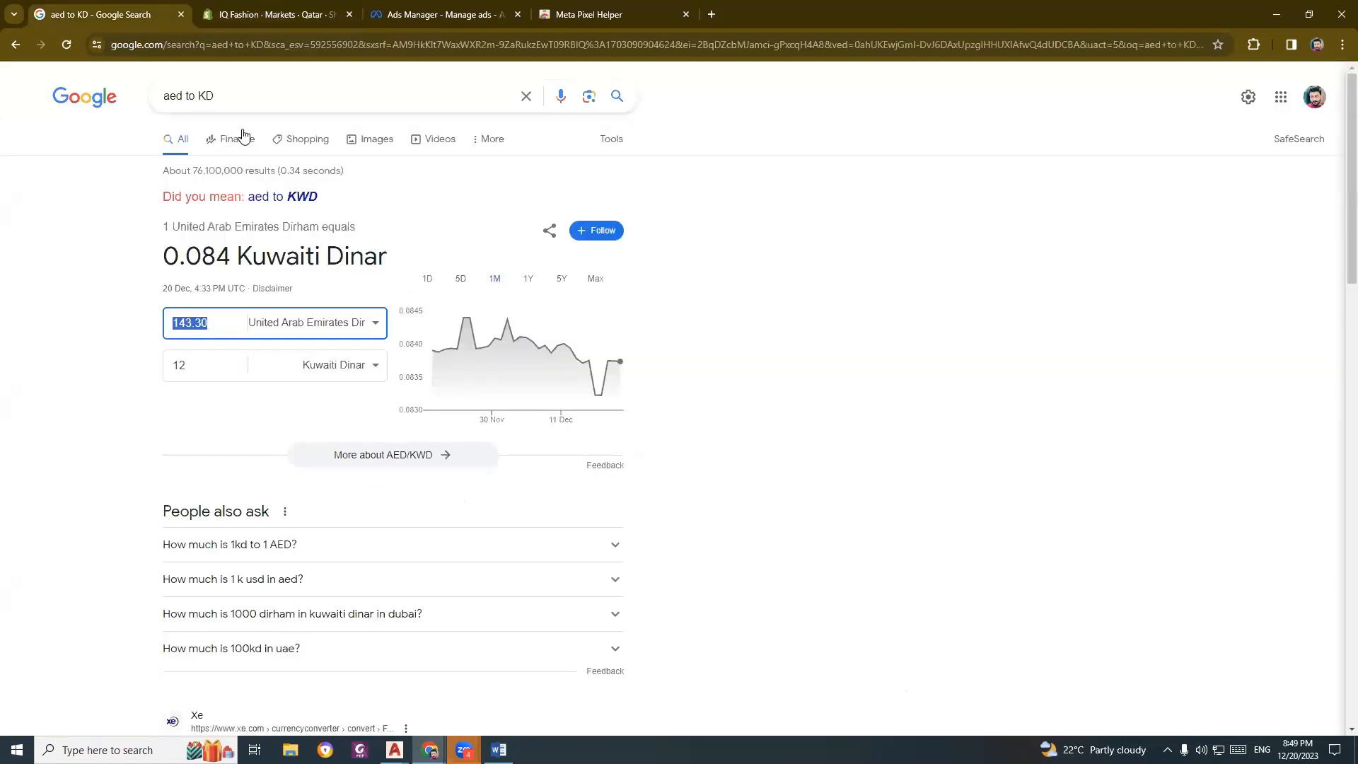
drag(221, 93, 199, 93)
text(QR)
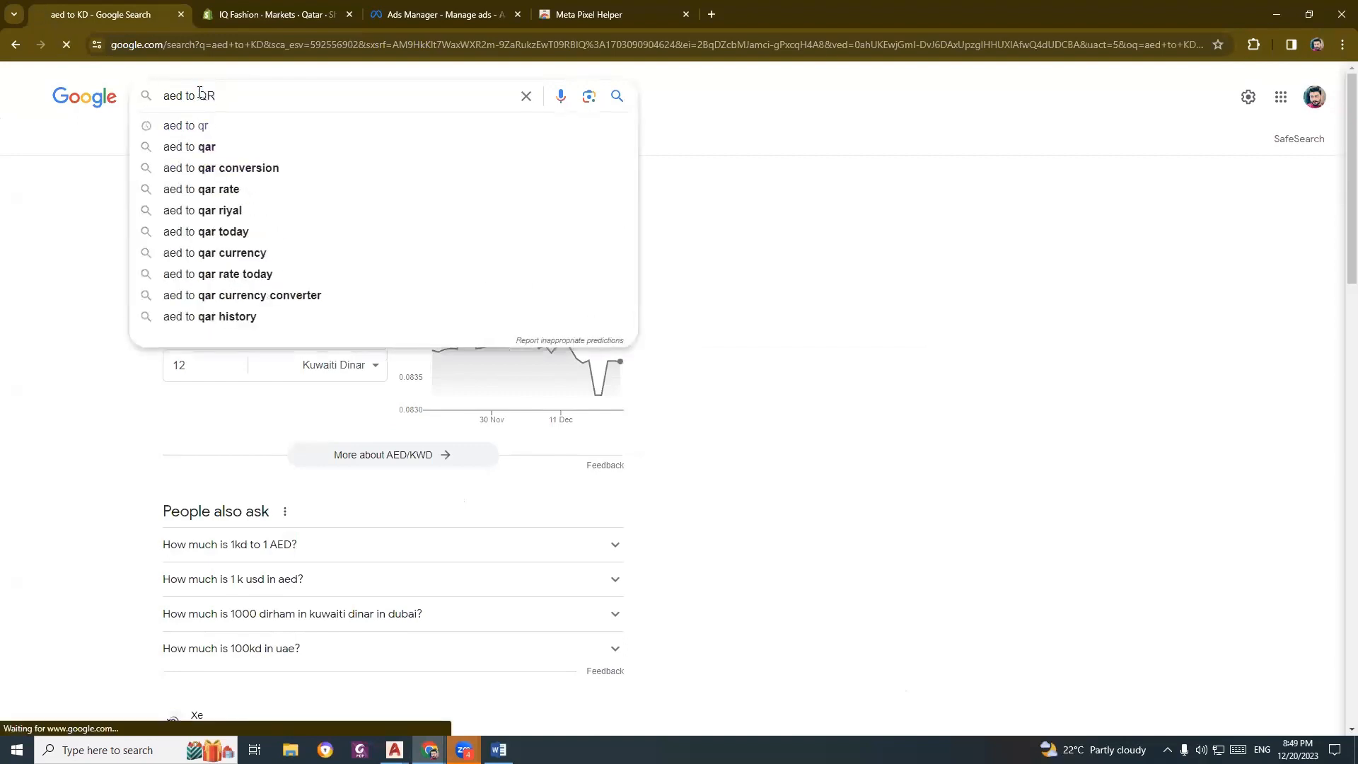
key(Return)
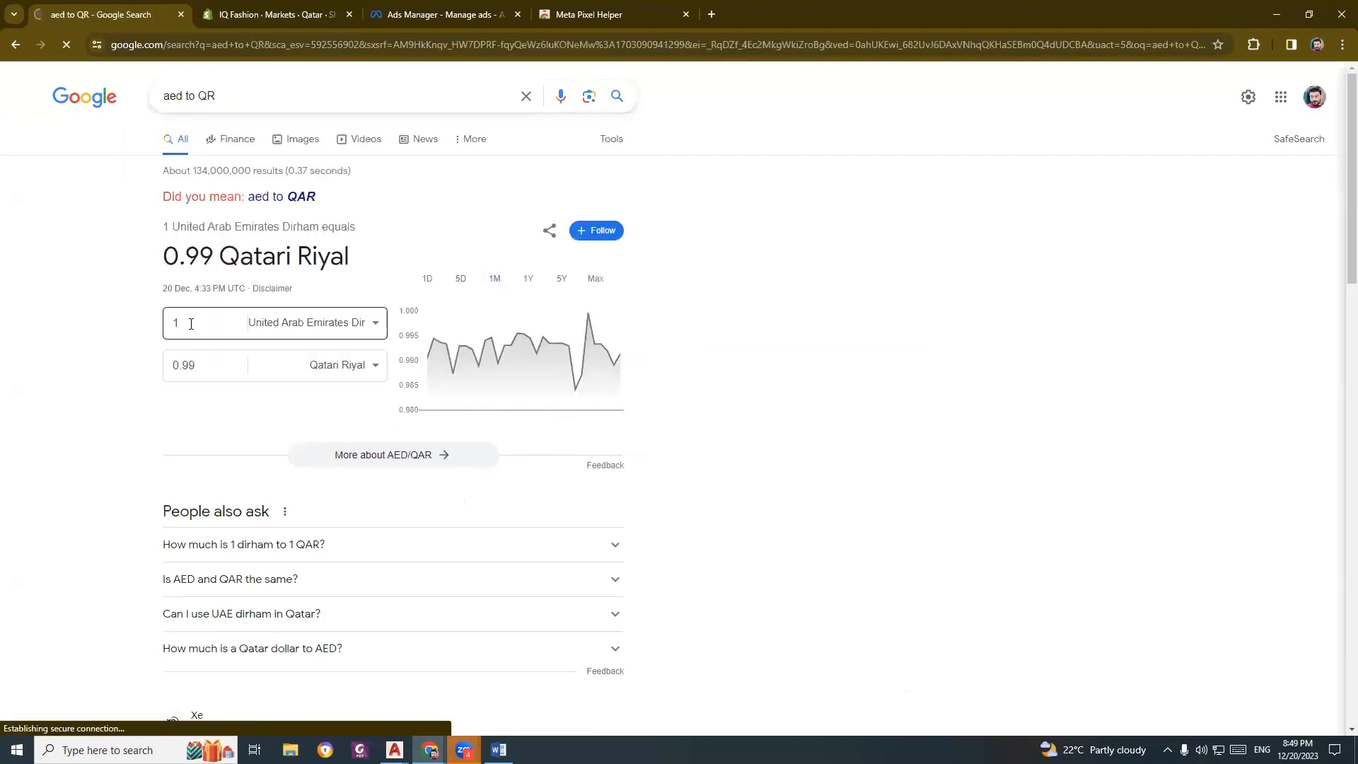
click(191, 323)
text(40)
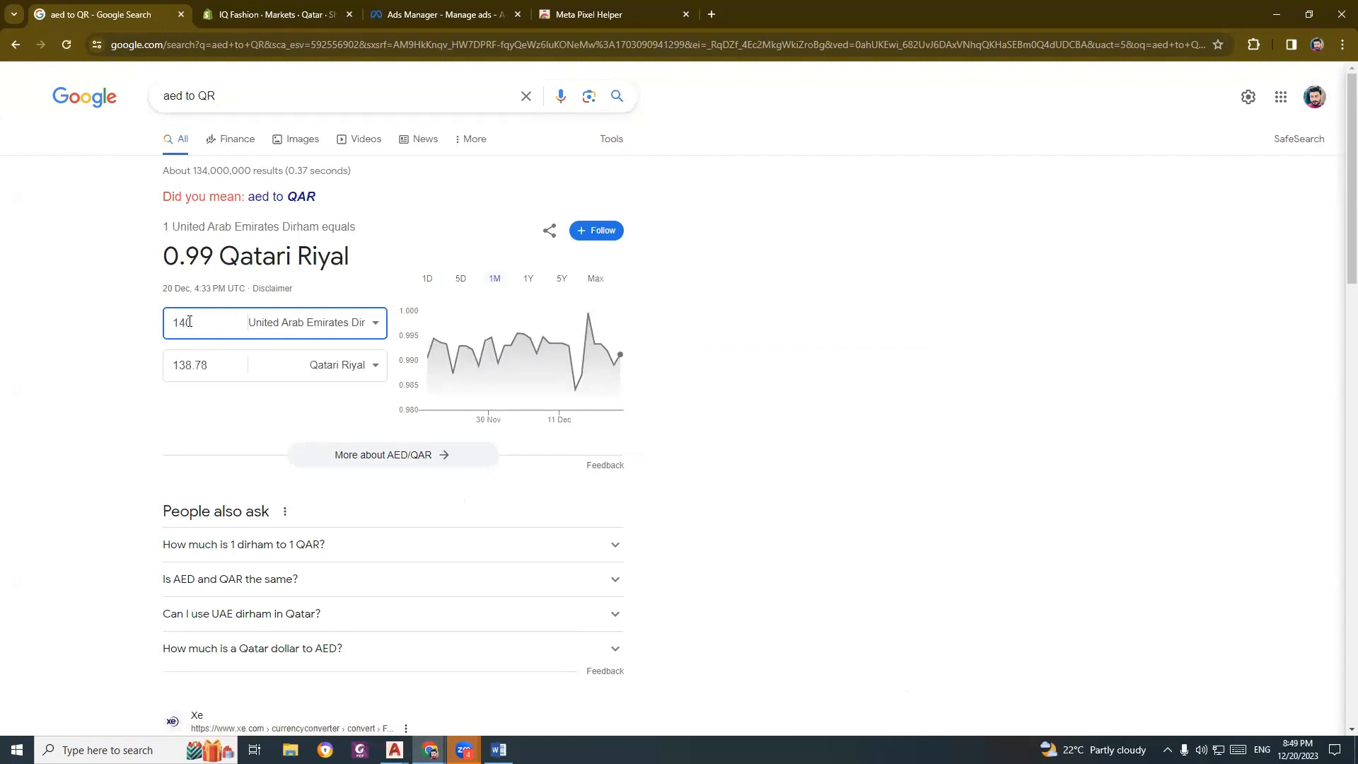
click(109, 357)
Convert 140 Qatari Riyal to United Arab Emirates Dirham and copy the resulting dirham amount.
click(169, 371)
drag(209, 365, 166, 365)
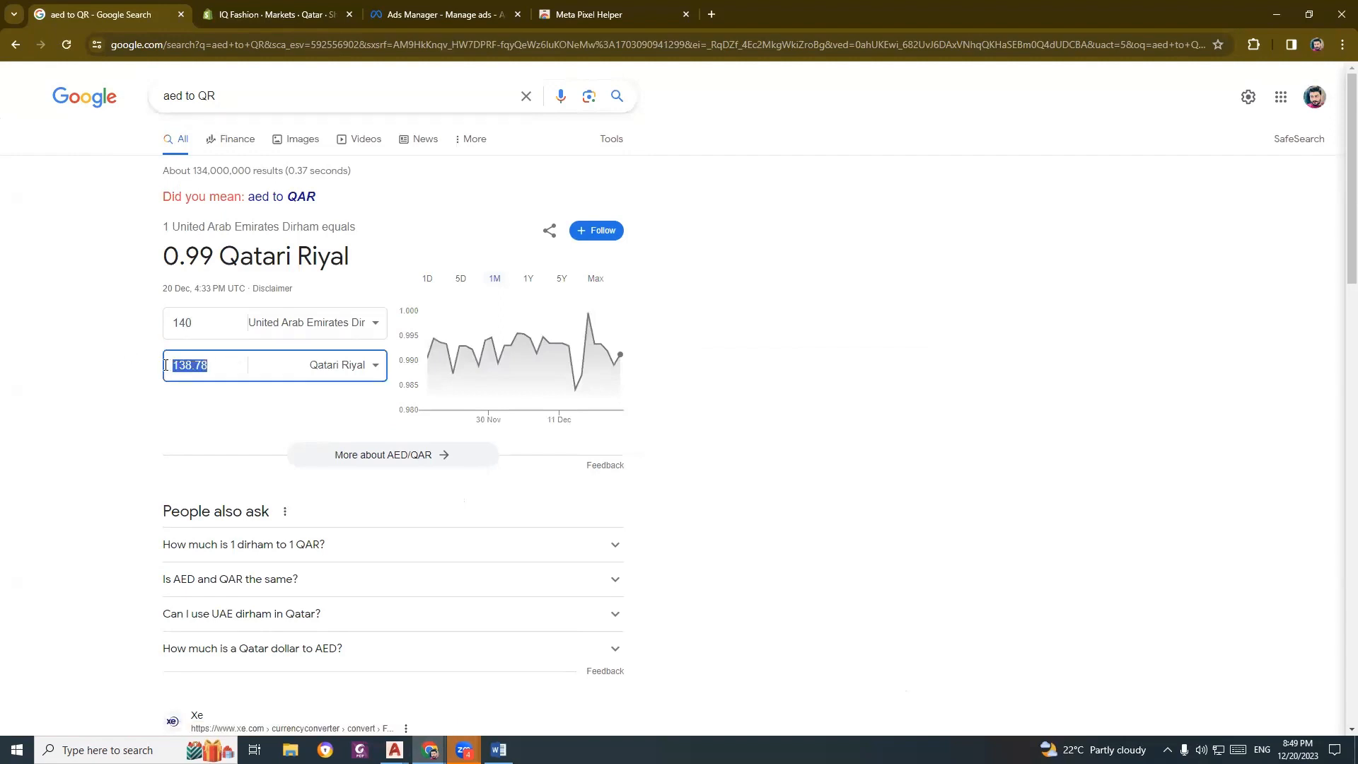
text(140)
click(122, 357)
click(206, 323)
drag(207, 323, 163, 326)
key(ctrl+c)
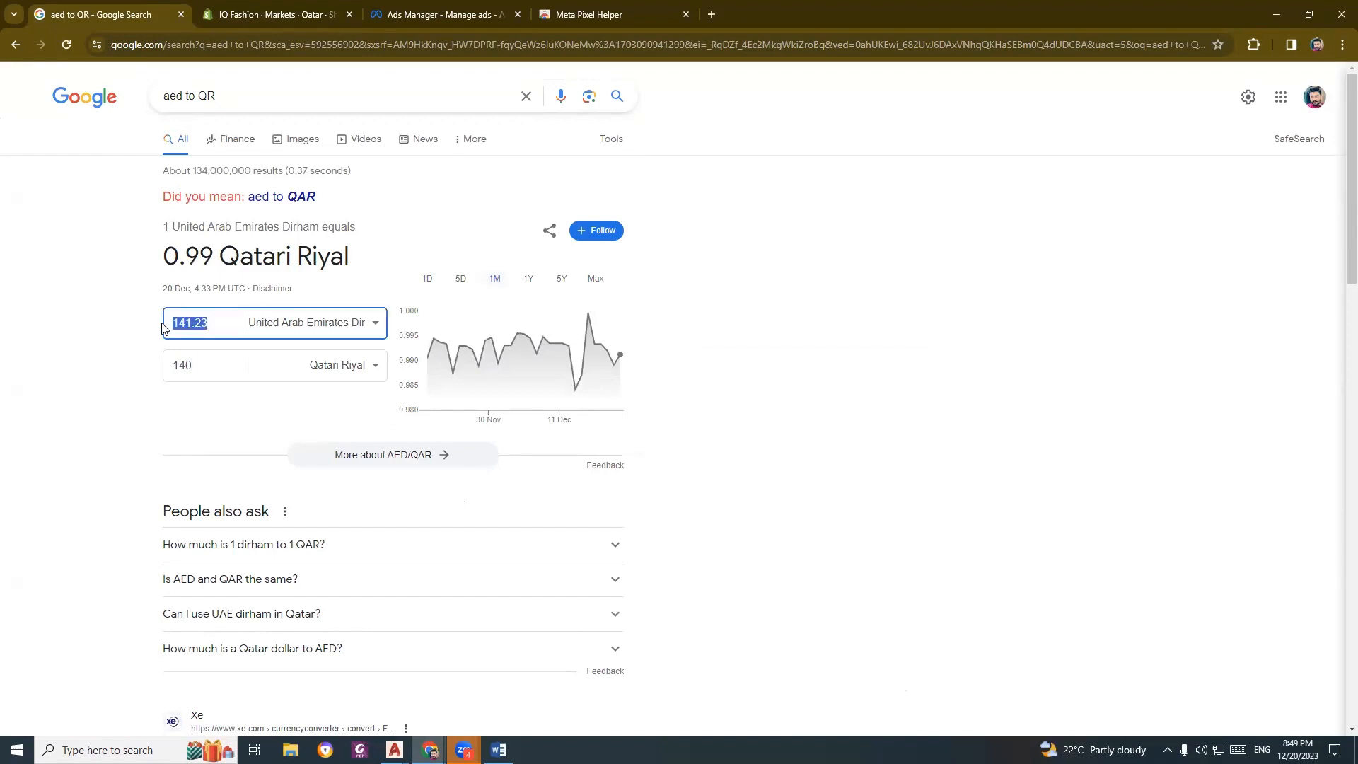
Set the TSHIRT's fixed price to AED 141.23 in the Qatar market's product pricing and save the change.
click(216, 12)
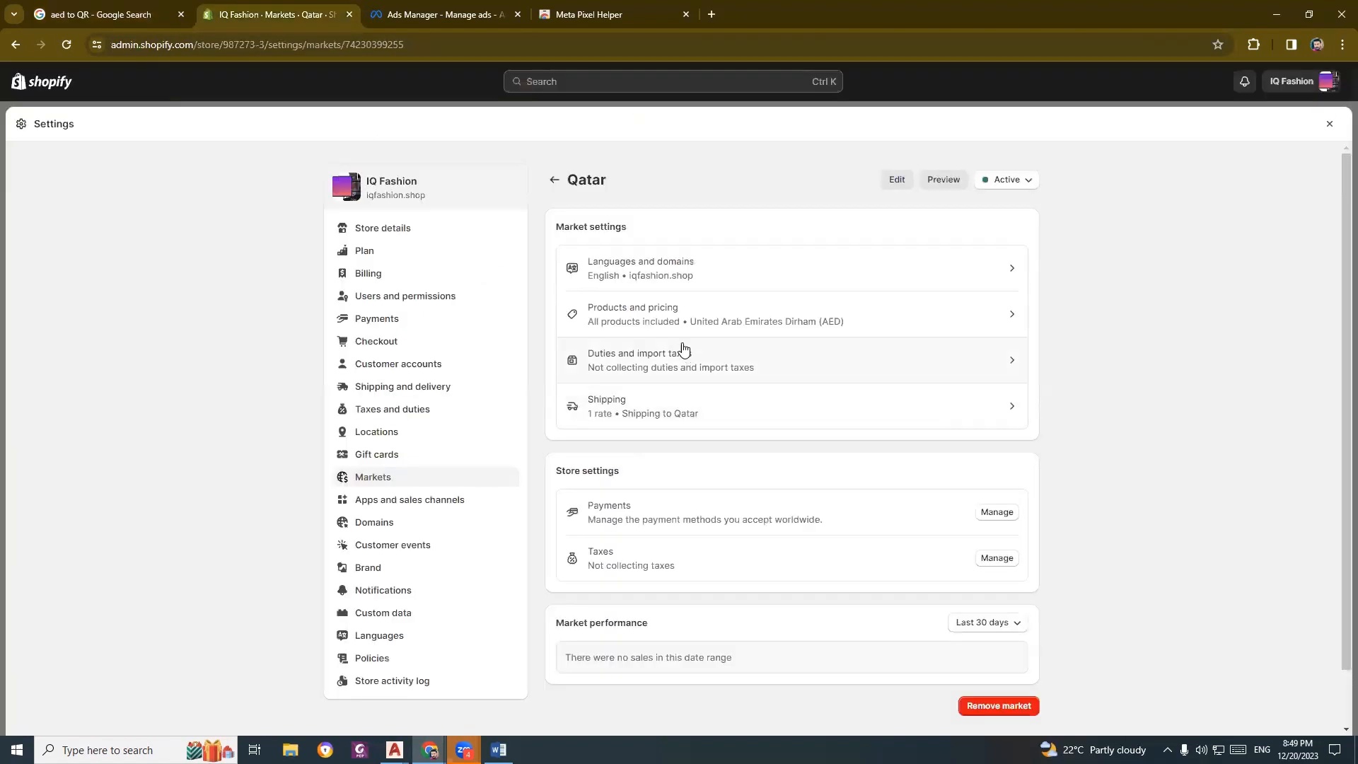
click(707, 311)
click(867, 447)
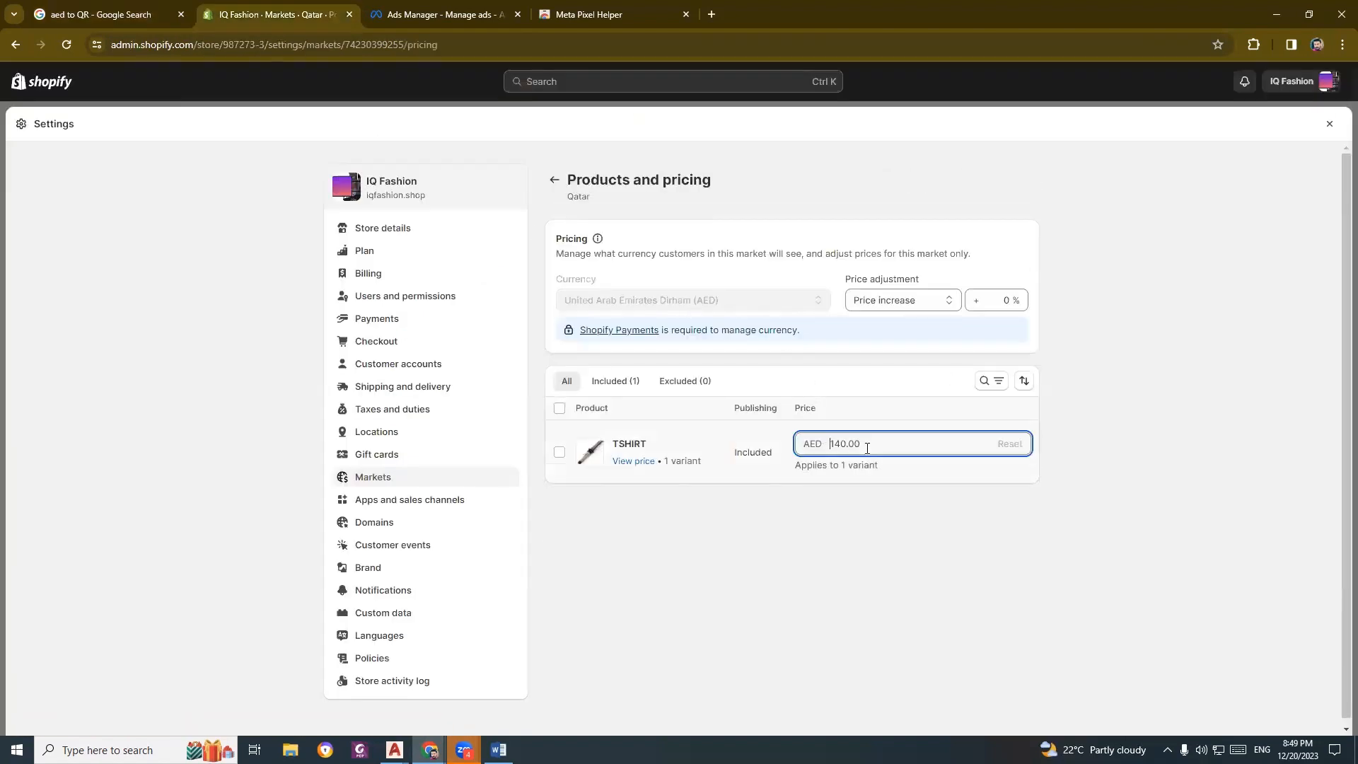
key(ctrl+v)
click(907, 549)
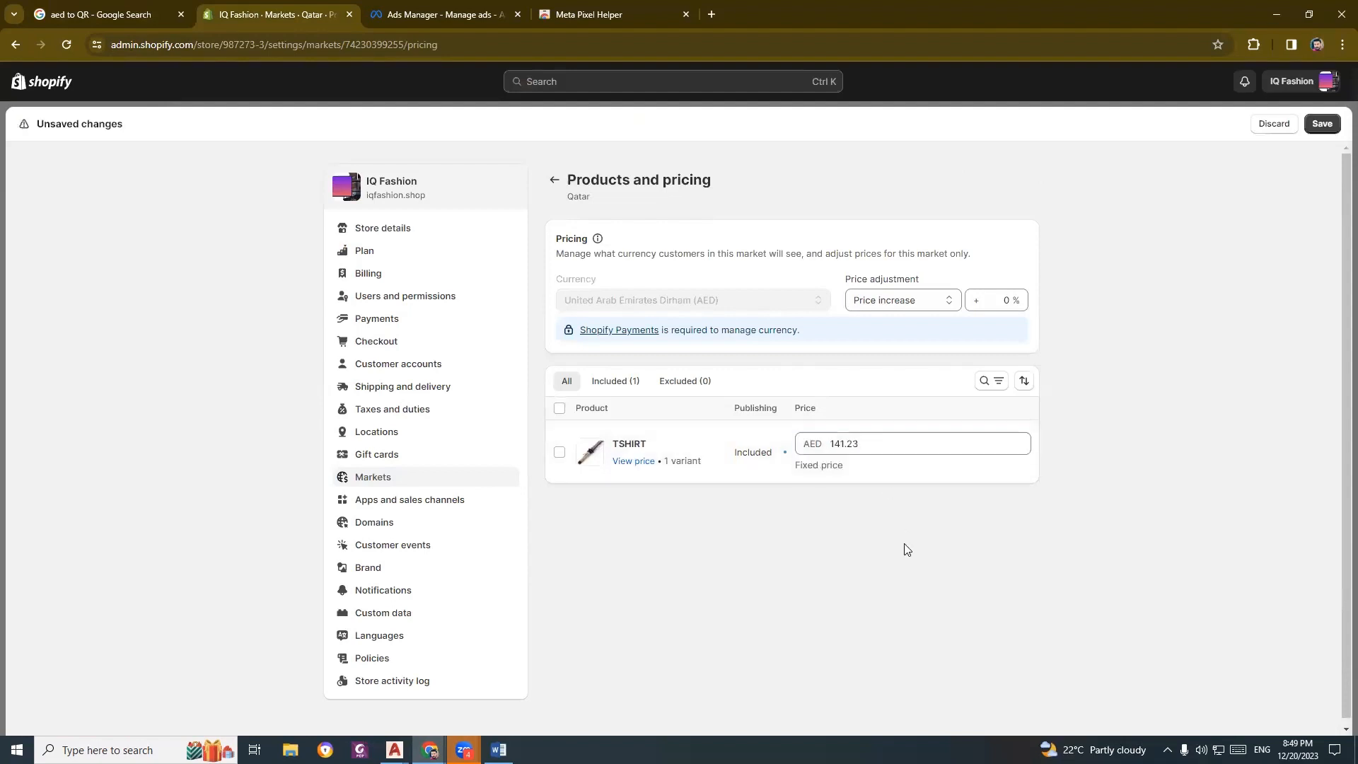
click(1321, 123)
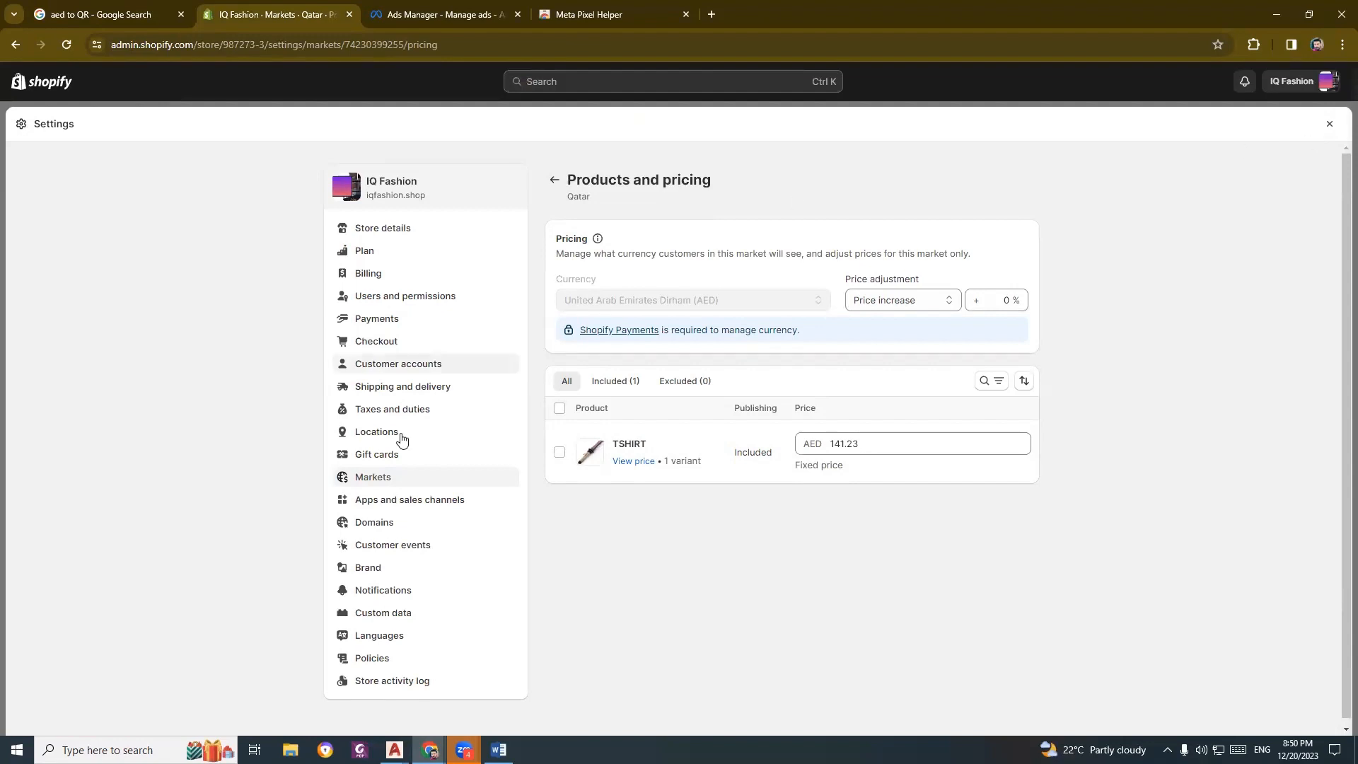
Open the Shopify App Store from the store's Apps and sales channels settings.
right_click(344, 594)
key(Escape)
click(385, 502)
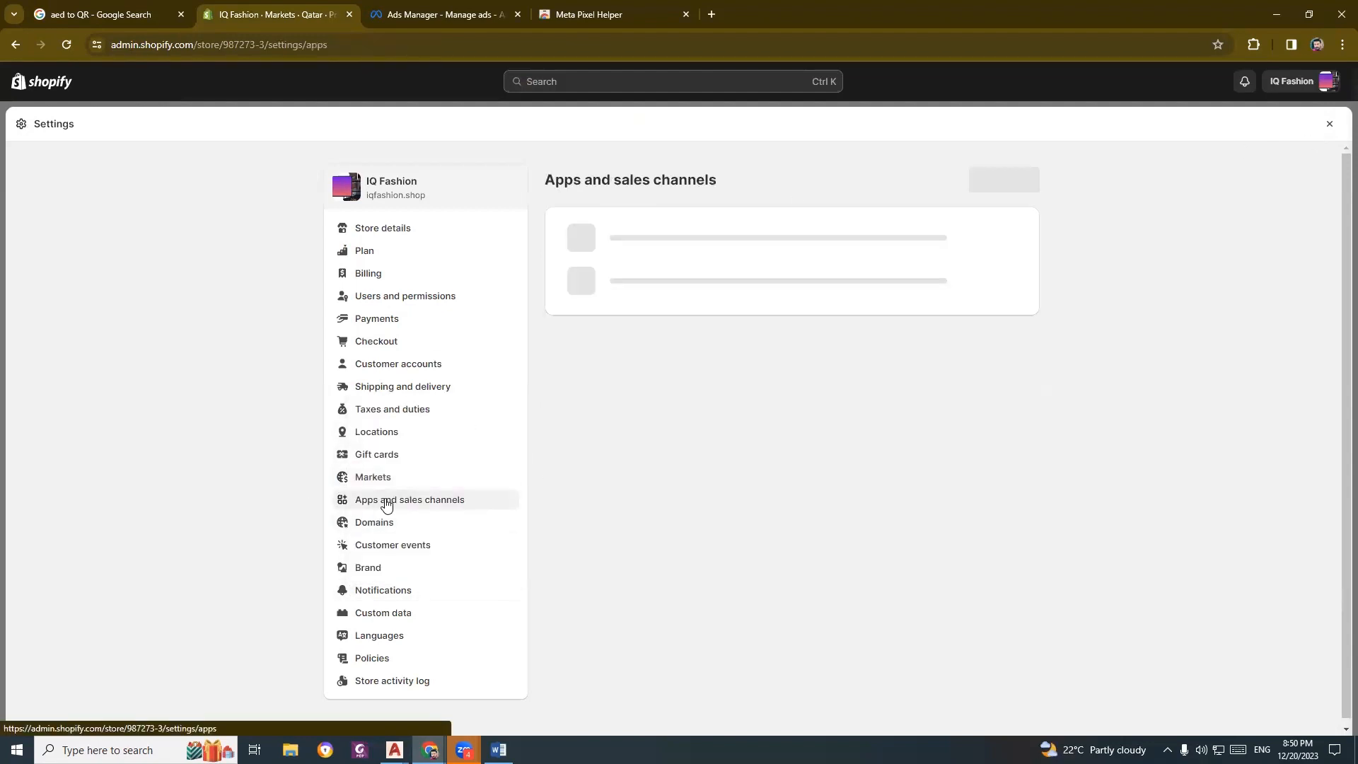
click(1018, 181)
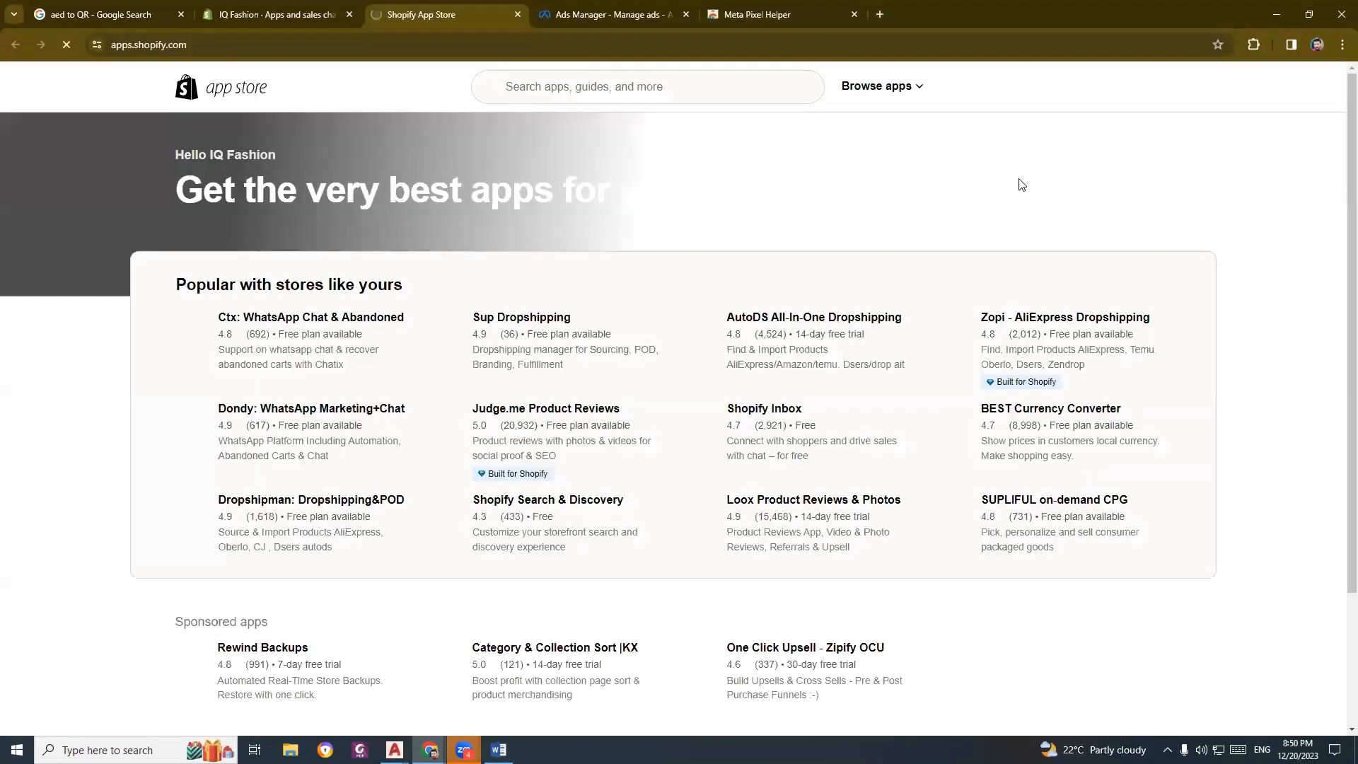
Search the Shopify App Store for BEST CURRENCY CONVERTER.
click(553, 89)
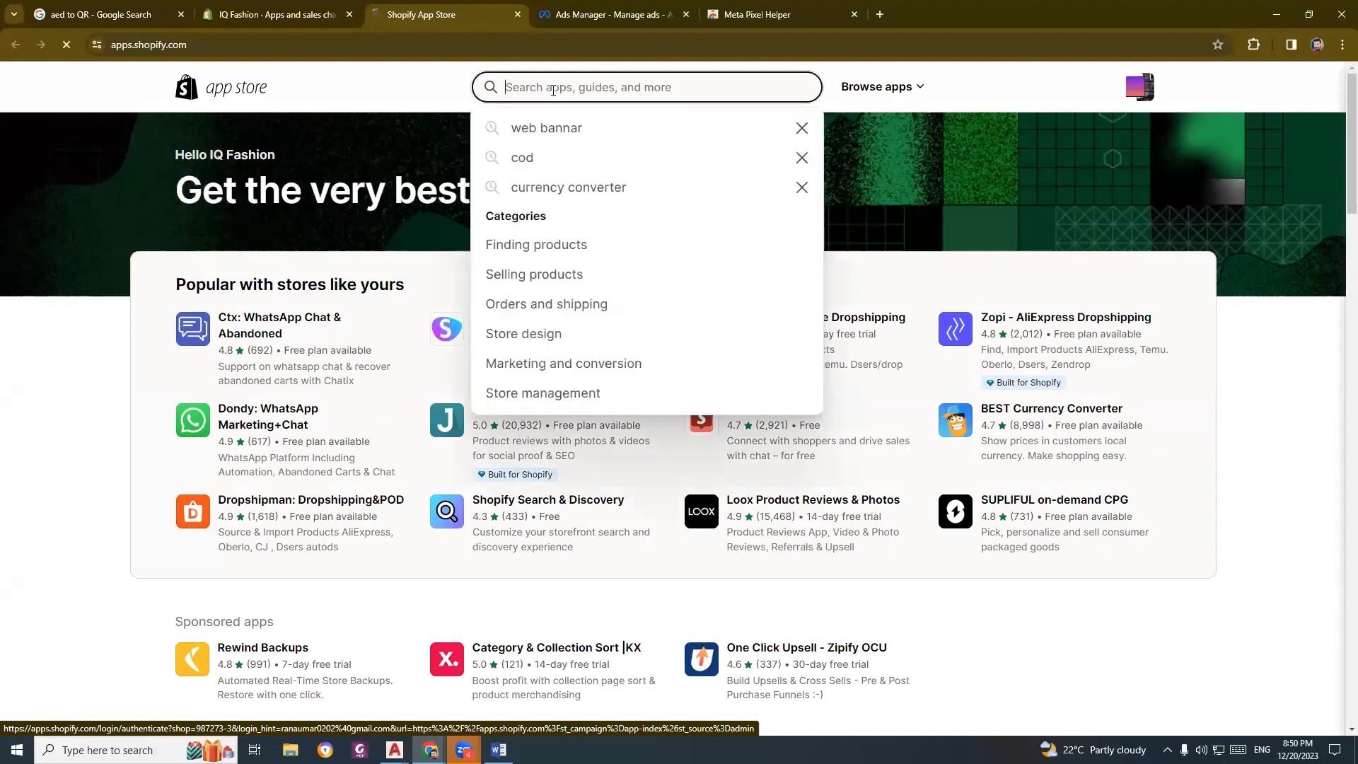
text(BEST CU)
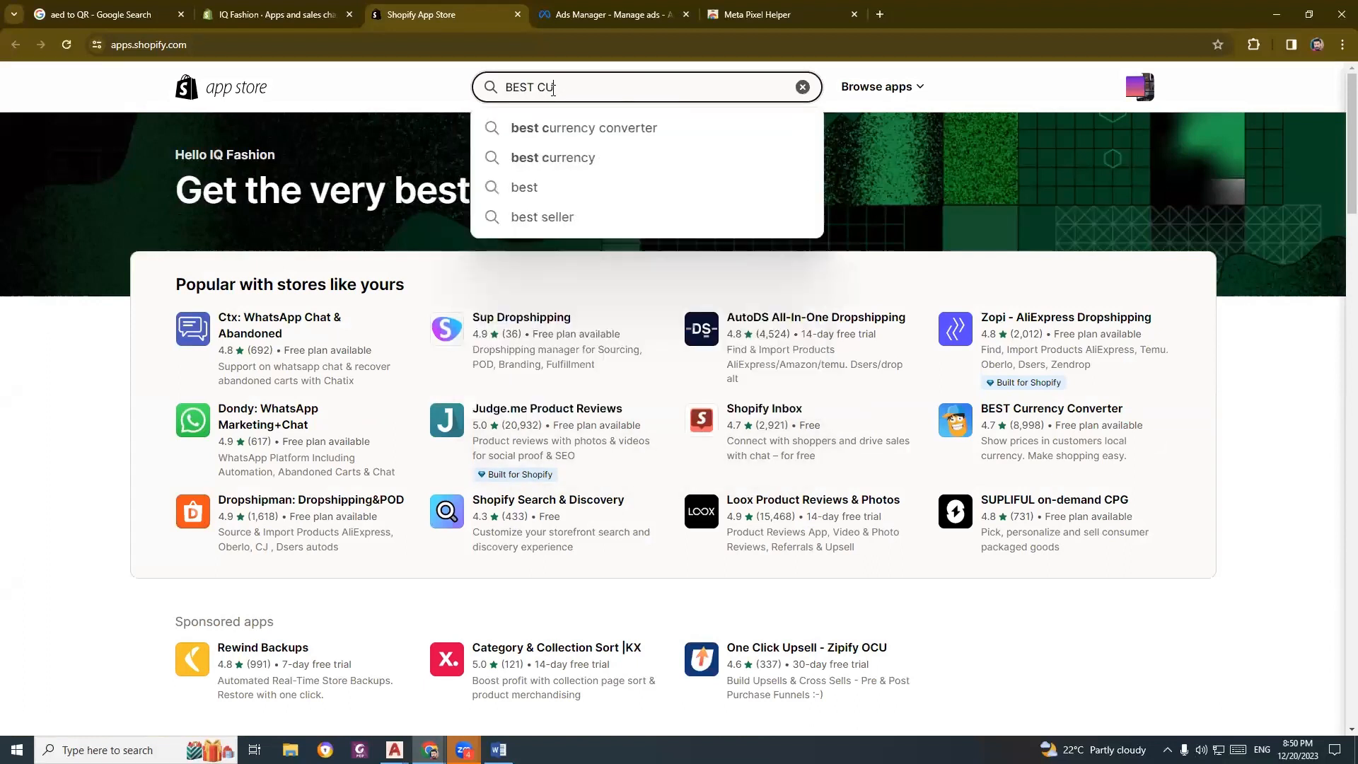
text(RRENCY CO)
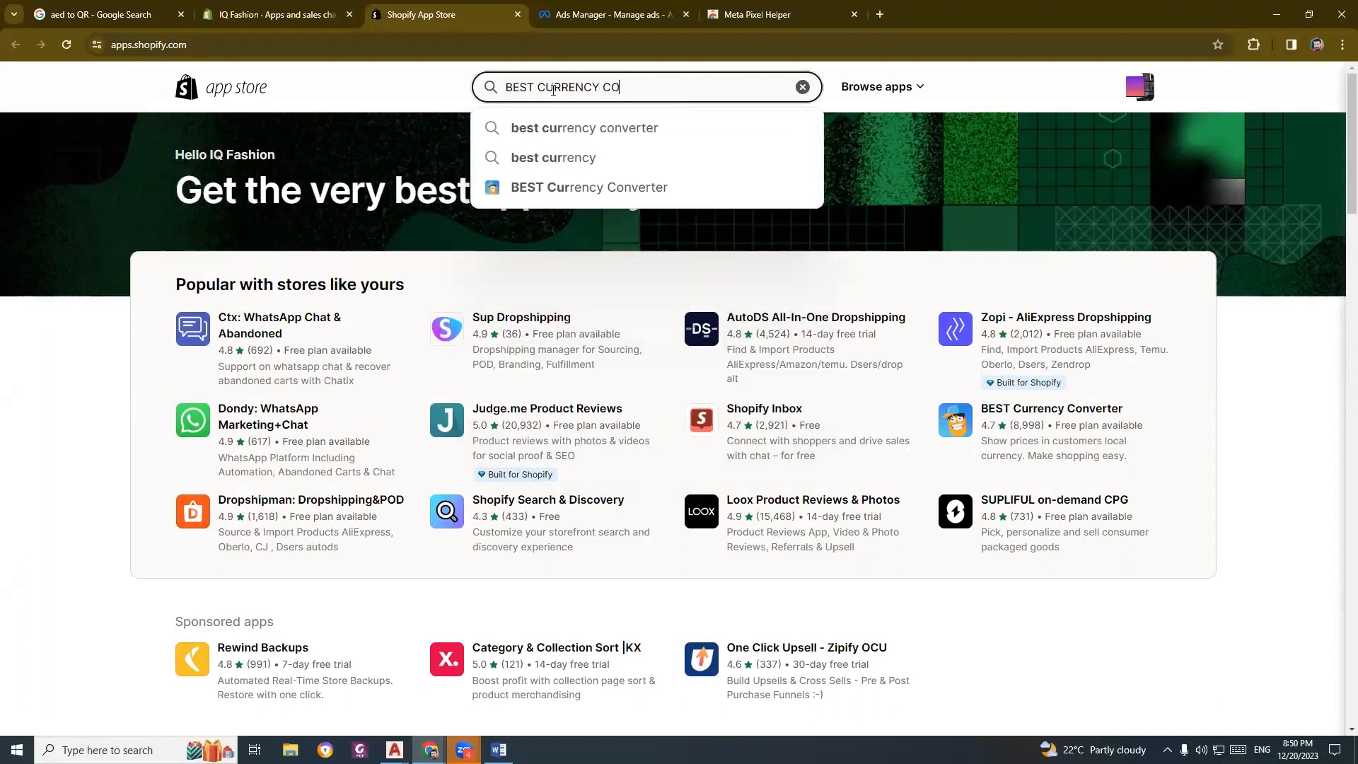
text(NVERTER)
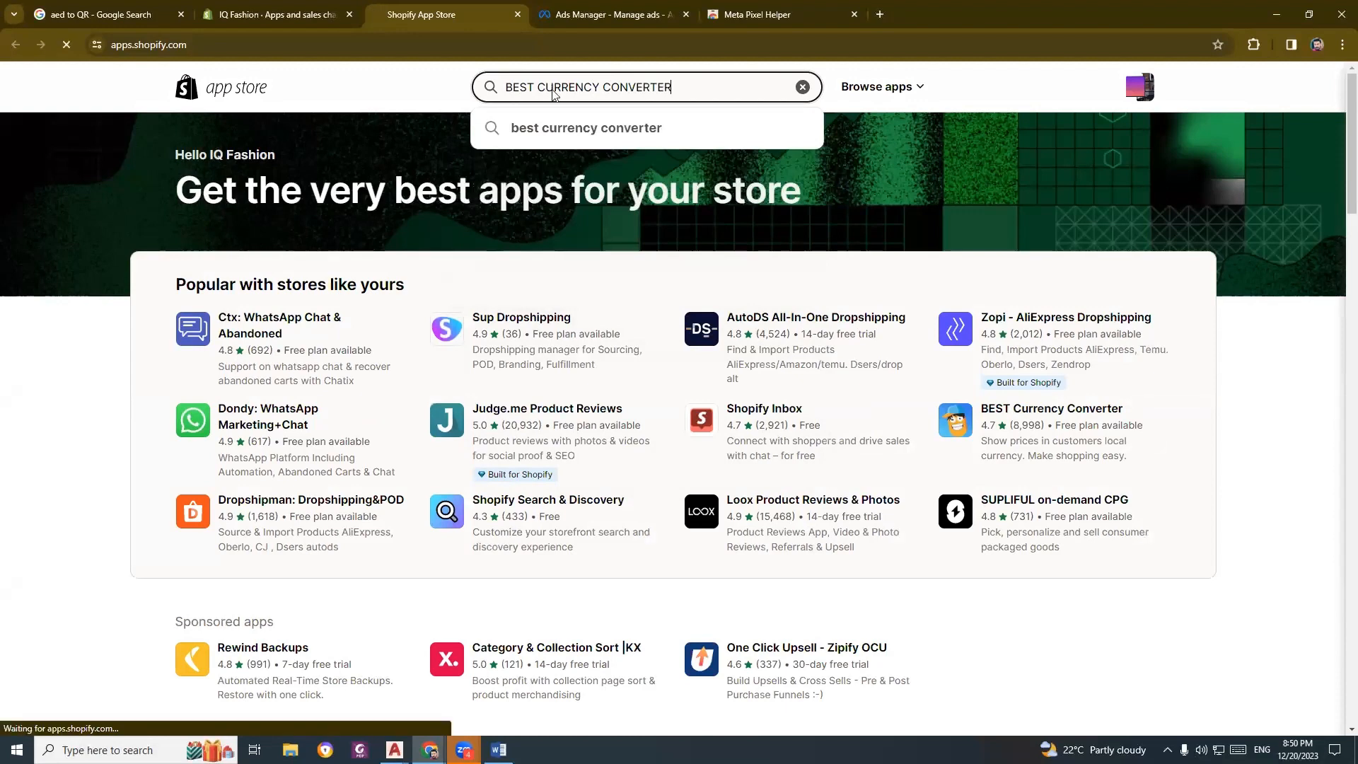
key(Return)
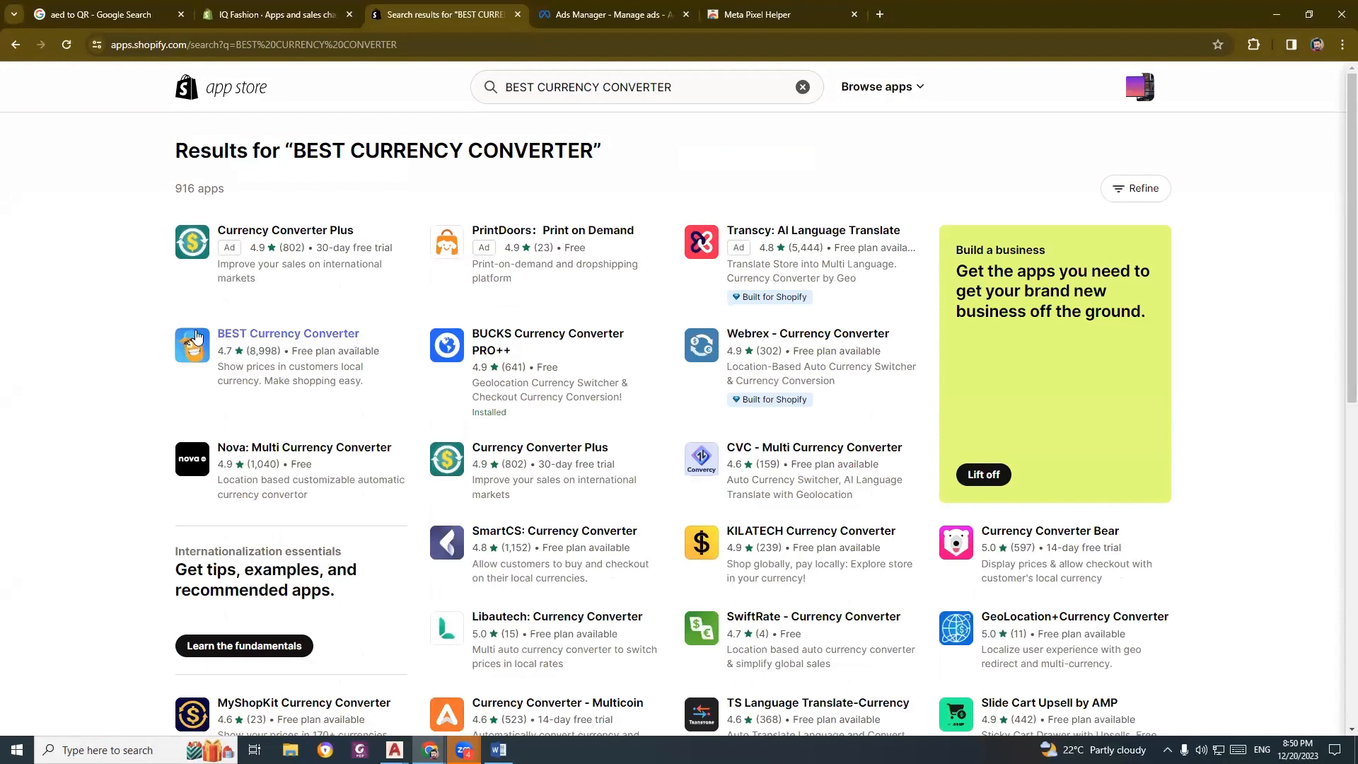
Open the BEST Currency Converter listing and install the app on the IQ Fashion store.
click(240, 336)
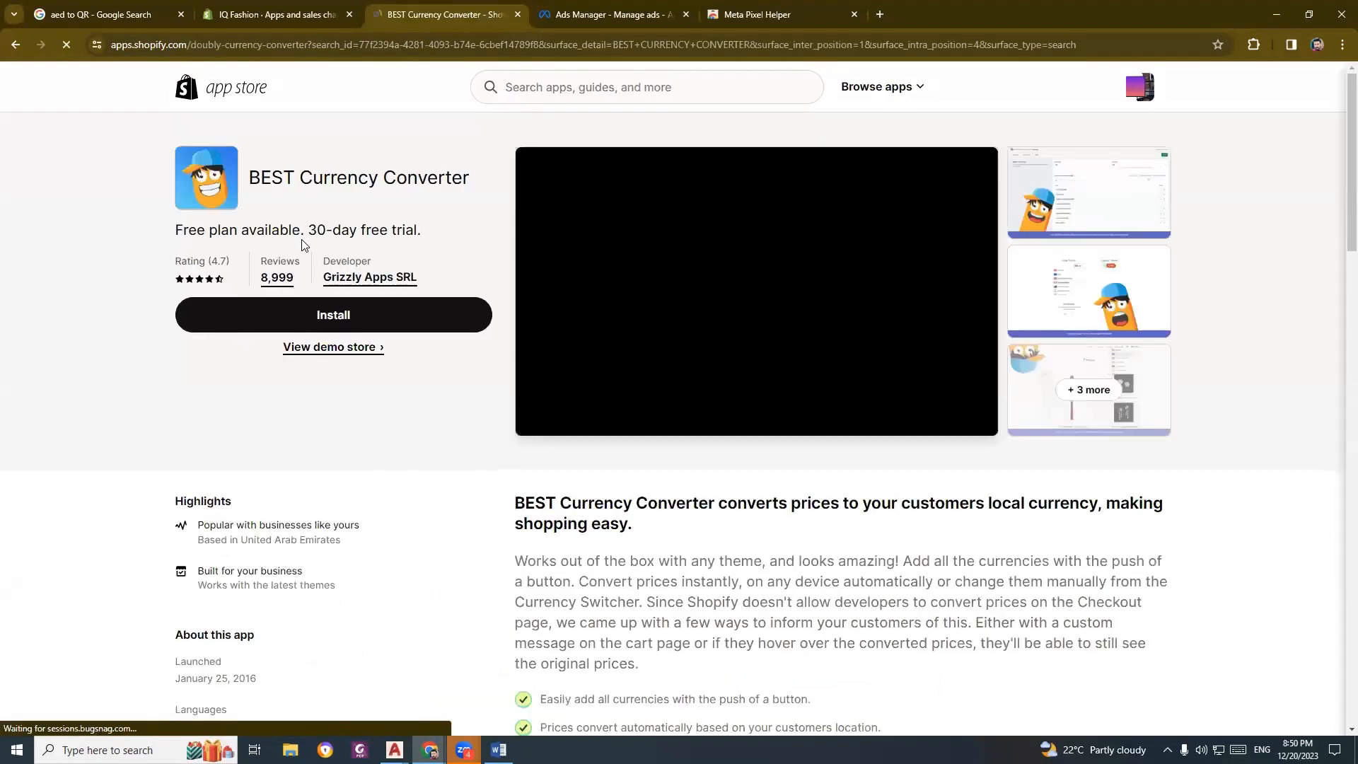
click(331, 323)
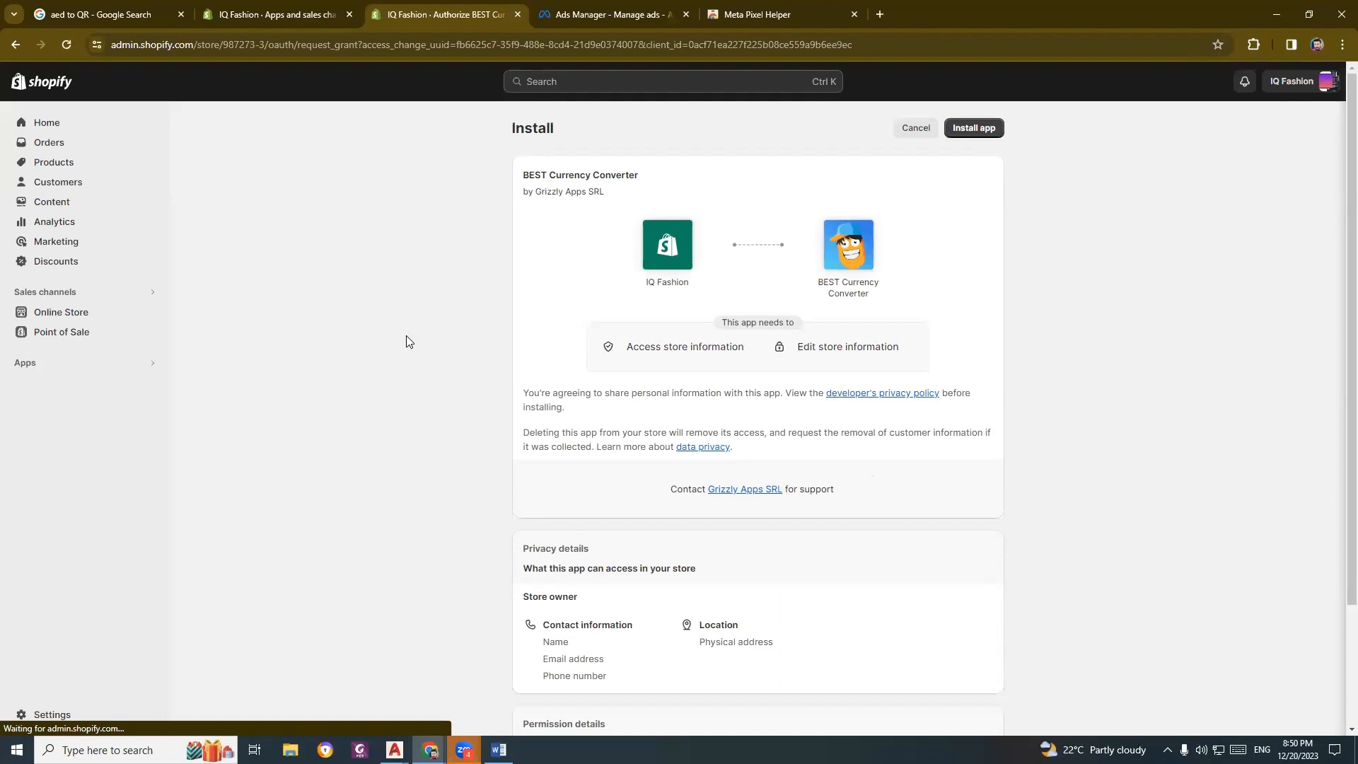
click(991, 129)
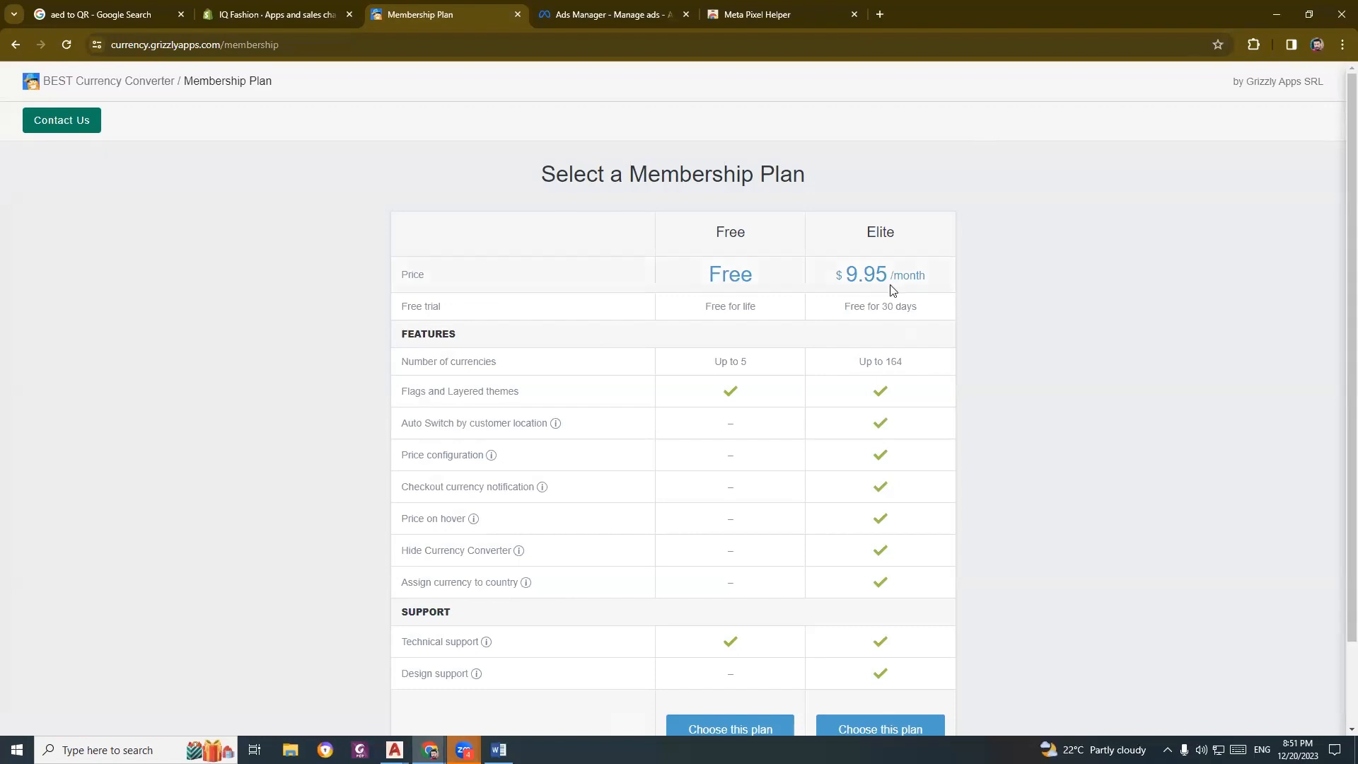
Accept the app's Terms & Conditions and Privacy Policy and choose the Elite membership plan.
scroll(913, 495, down, 2)
click(900, 642)
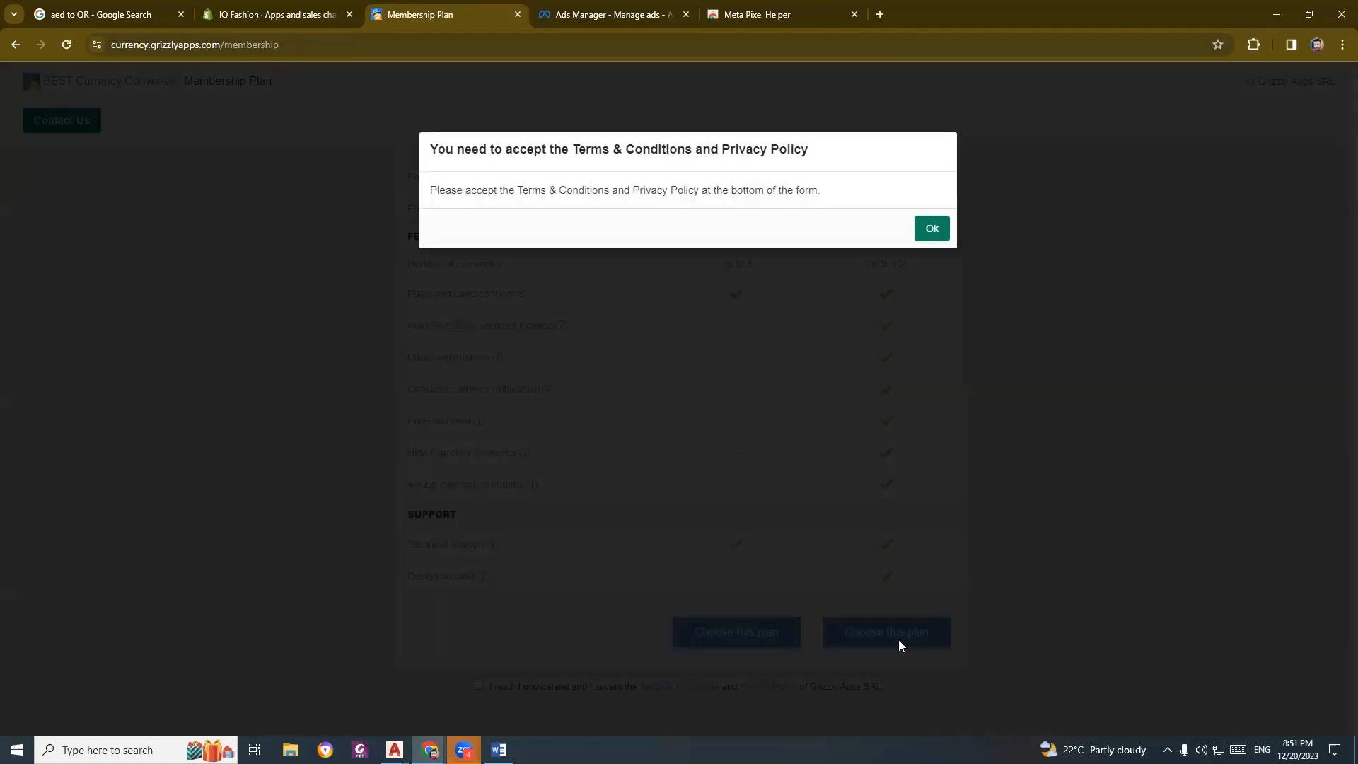
click(933, 231)
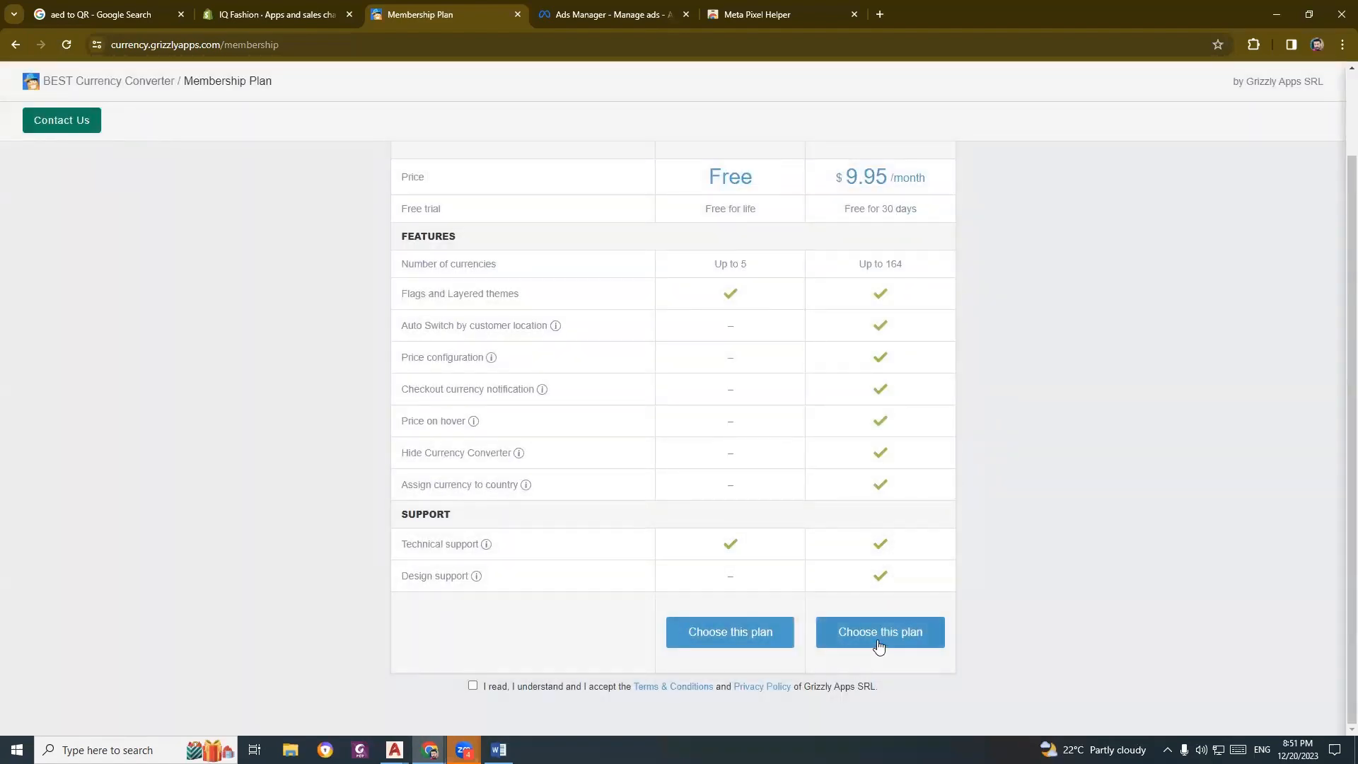
click(880, 642)
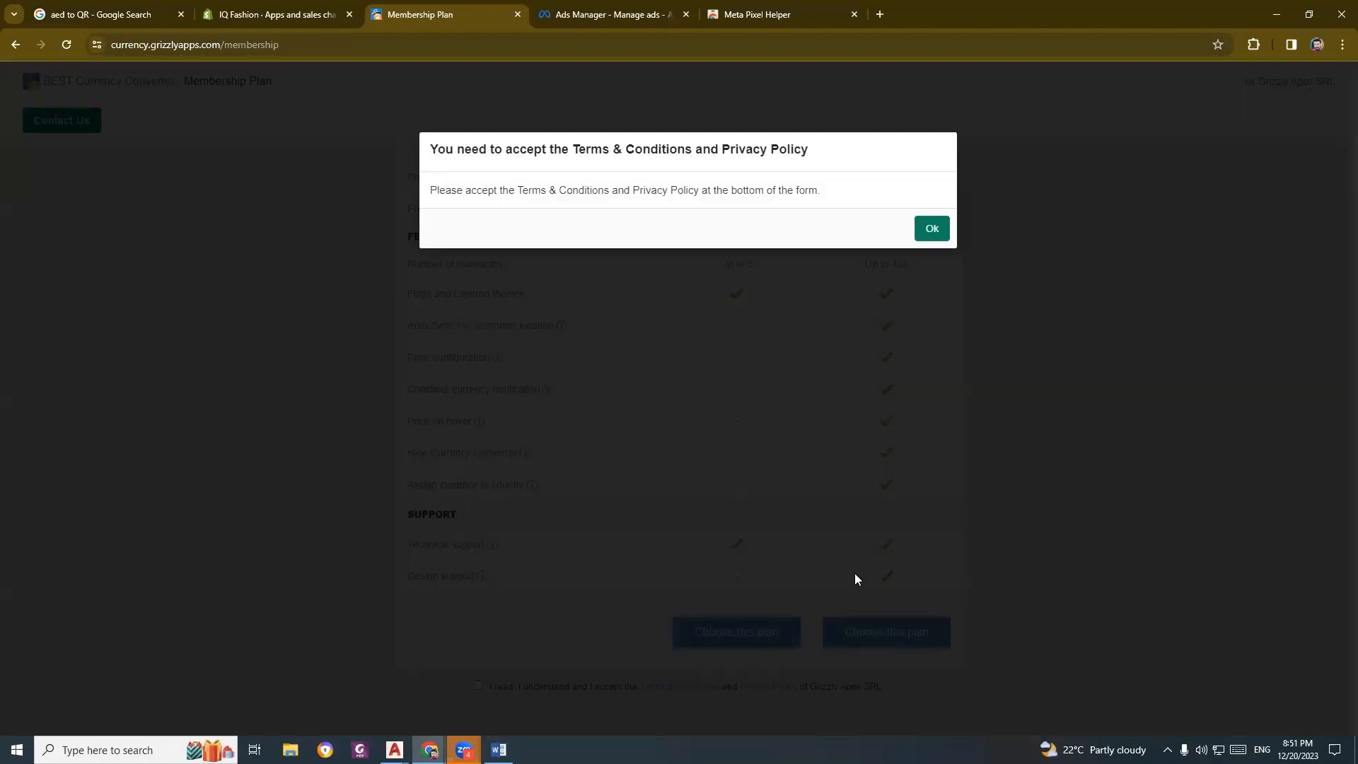
click(930, 229)
click(472, 686)
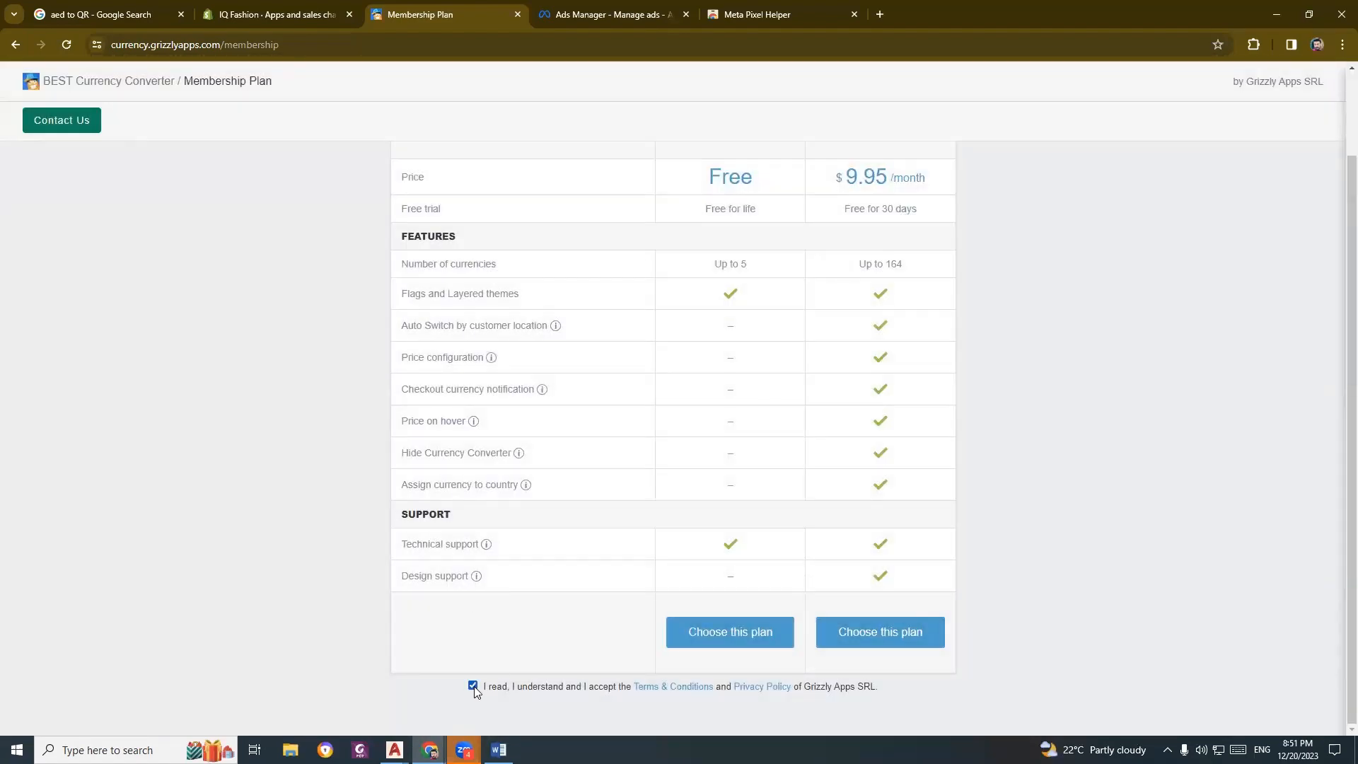
click(858, 641)
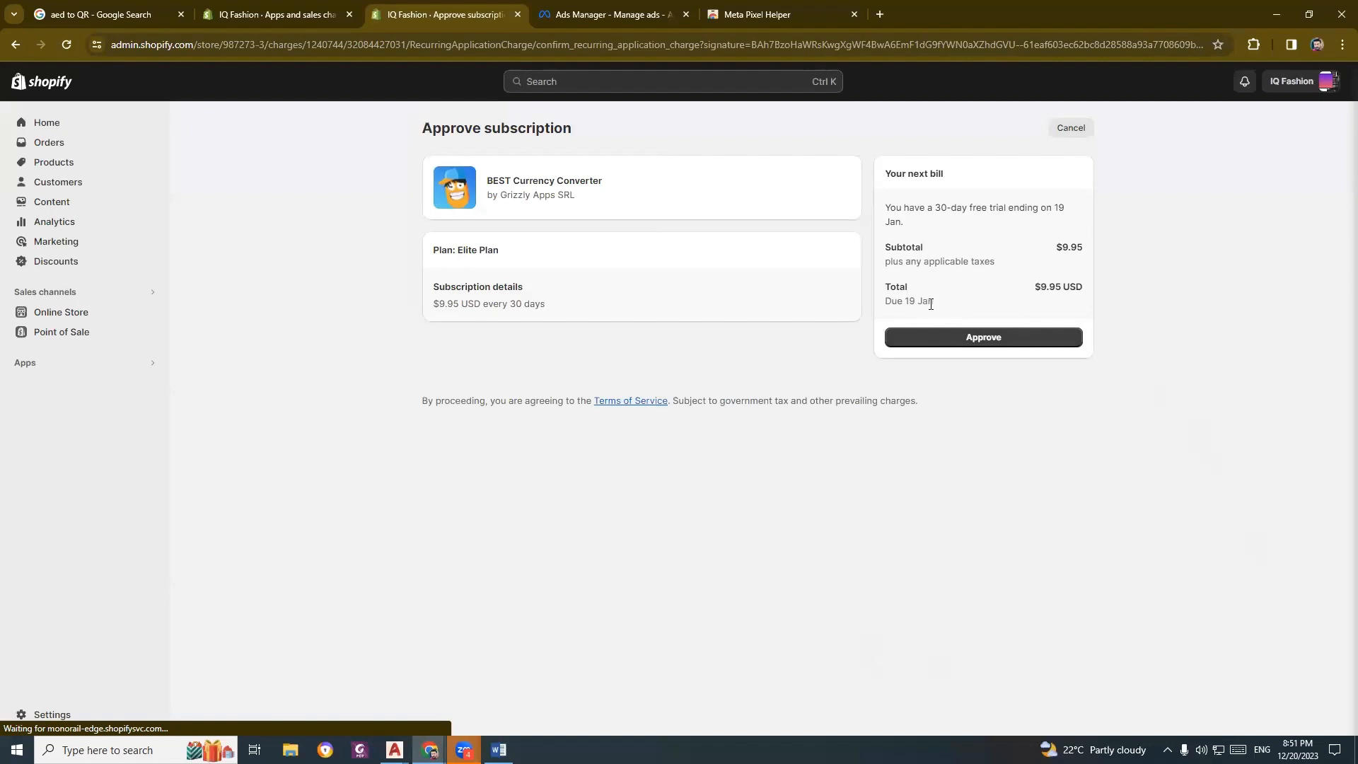
Approve the Elite Plan subscription for BEST Currency Converter.
drag(933, 303, 903, 304)
click(1130, 482)
click(1017, 338)
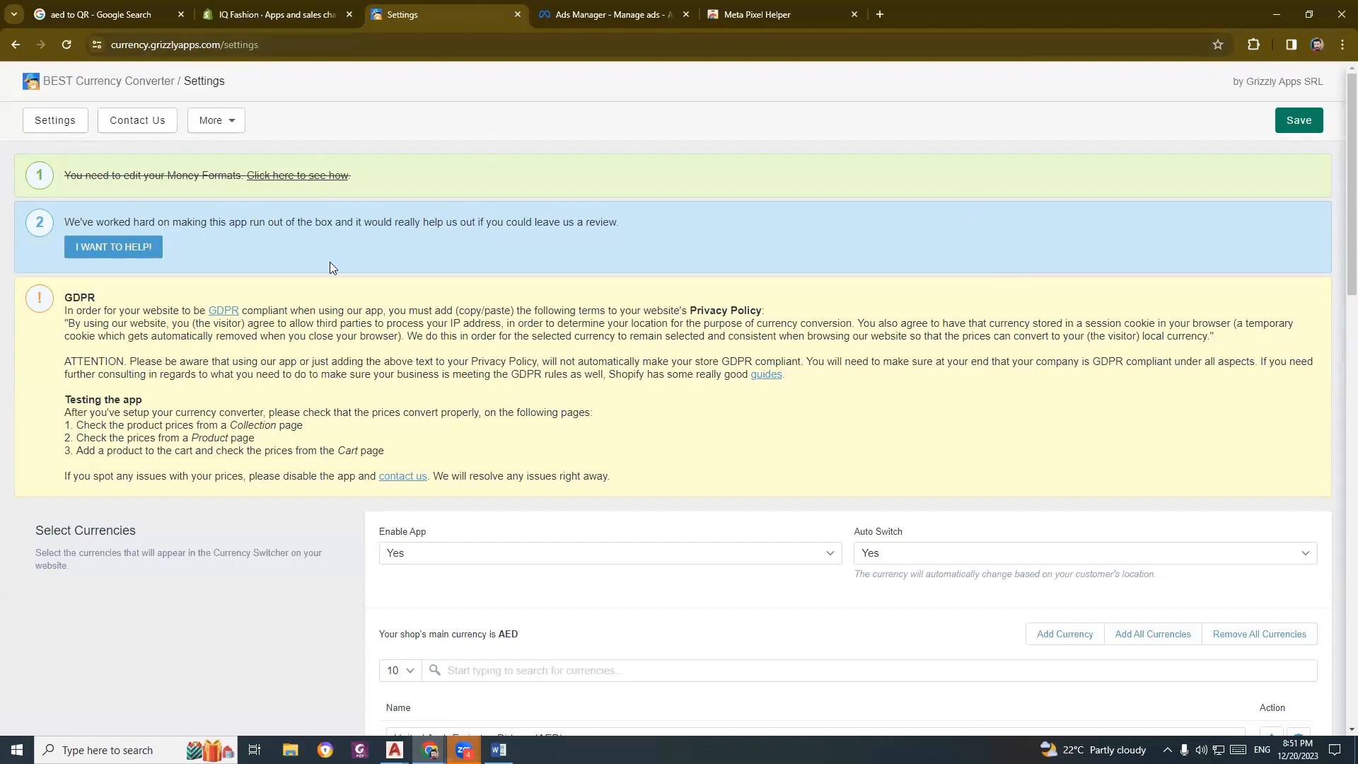
Look over the converter's settings page and open its instructions for editing the money formats.
scroll(335, 257, down, 12)
scroll(329, 290, down, 5)
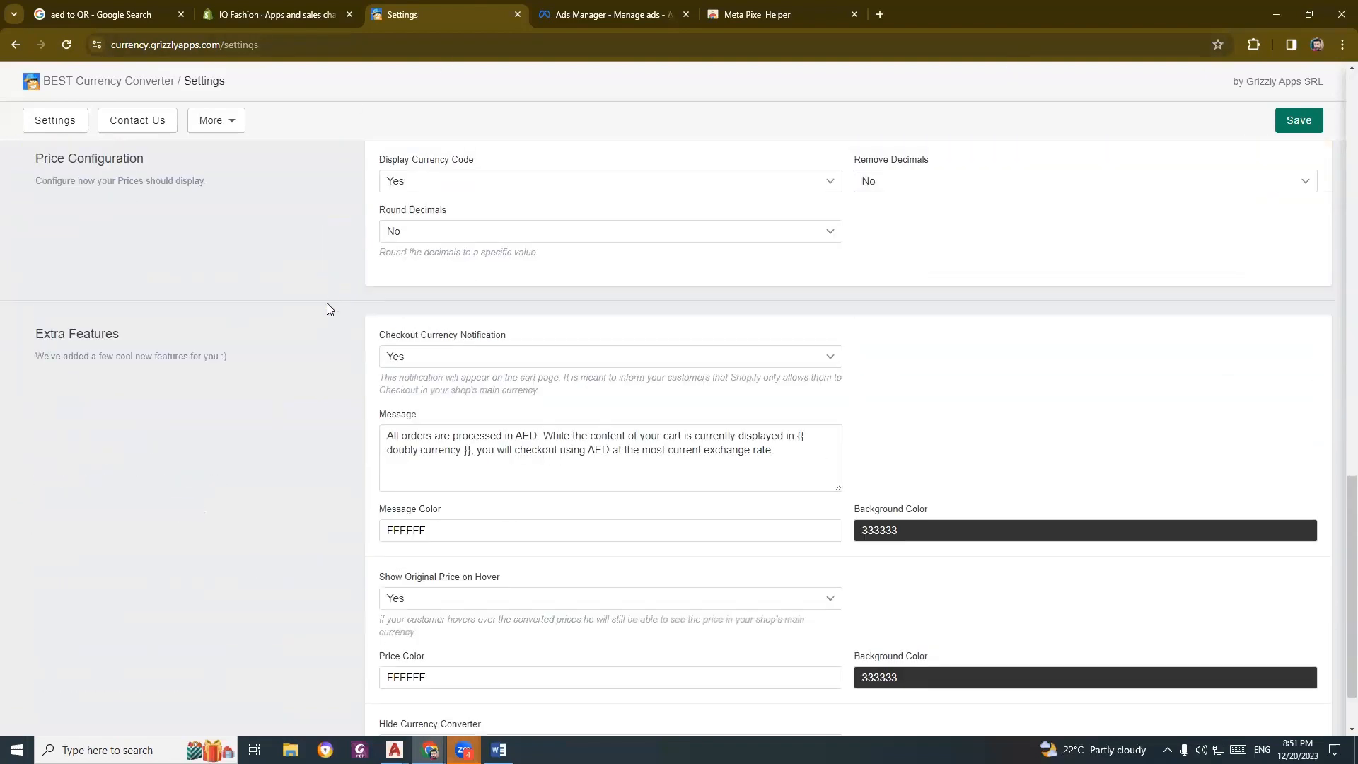
scroll(393, 303, up, 18)
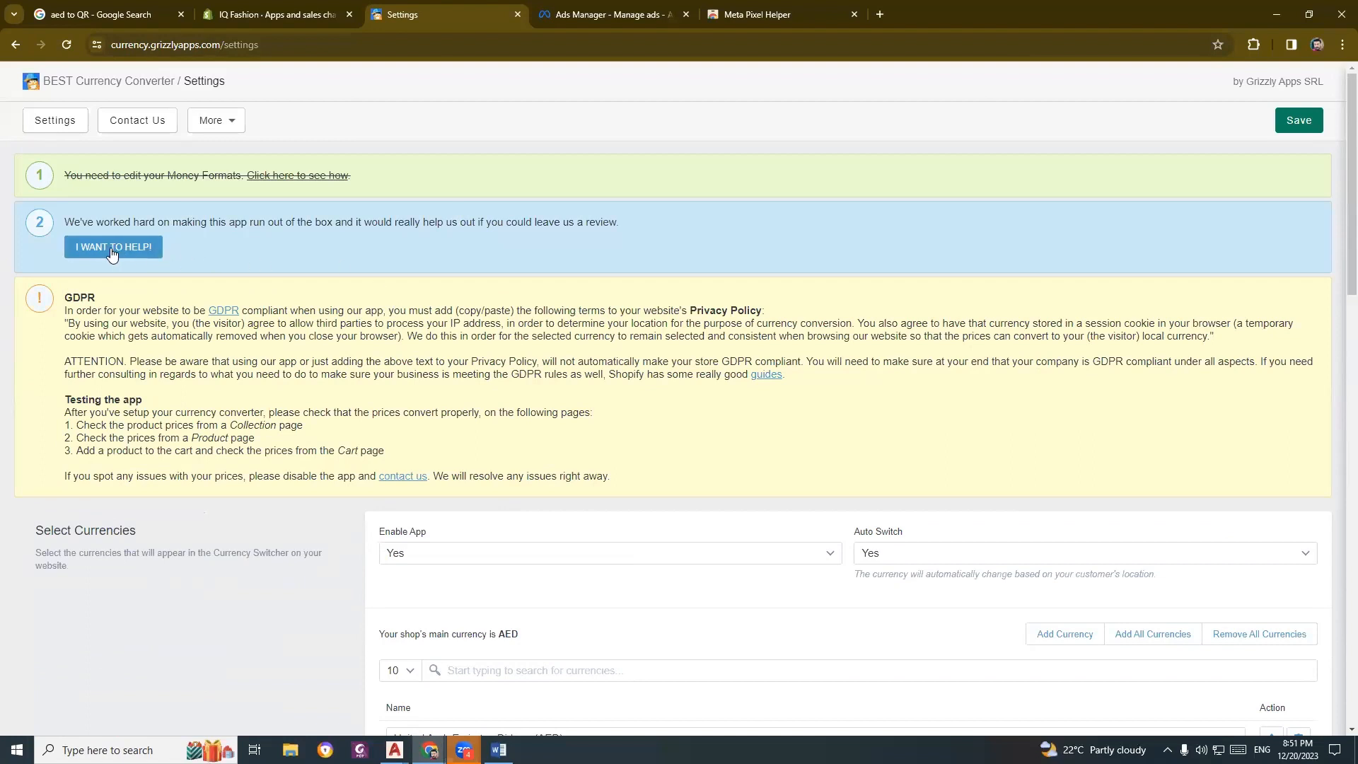
click(51, 124)
click(327, 177)
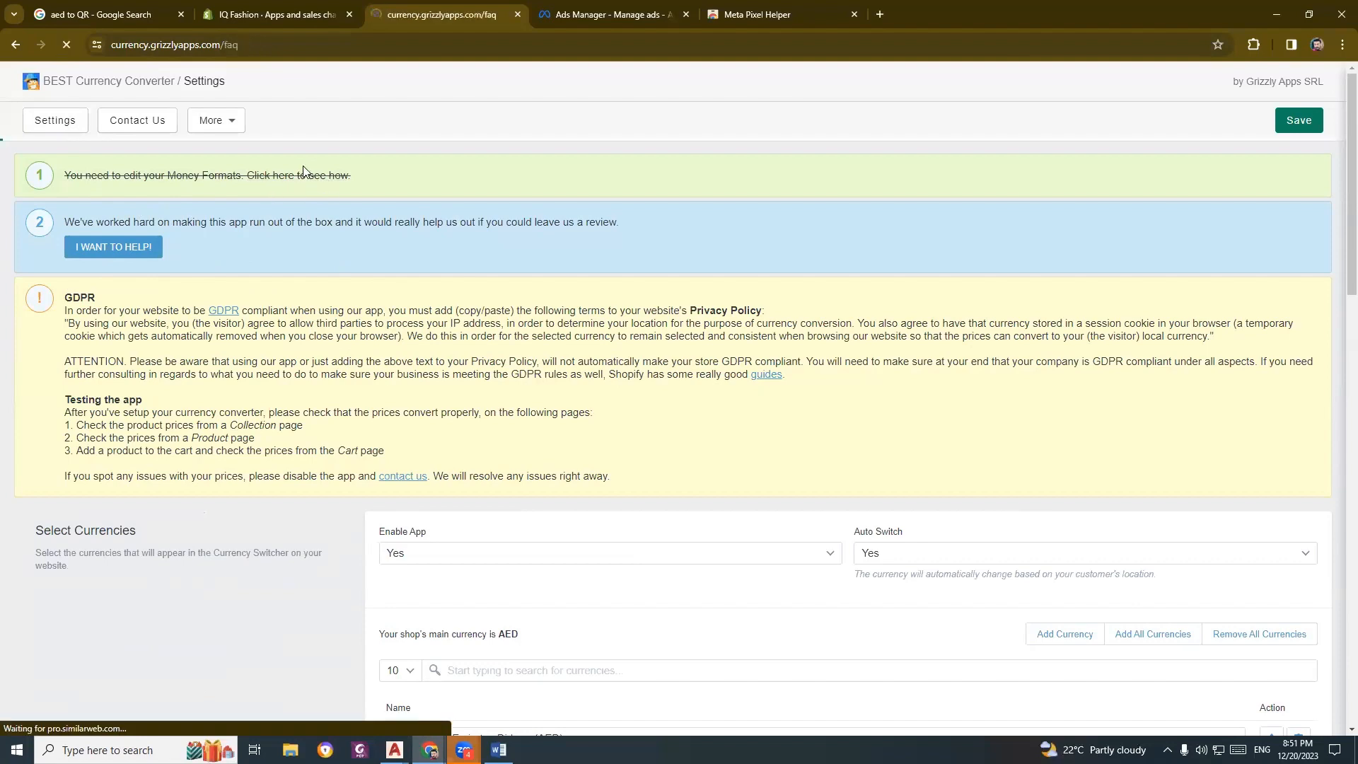
Read through the FAQ's steps for editing the store's HTML money formats.
scroll(683, 408, down, 17)
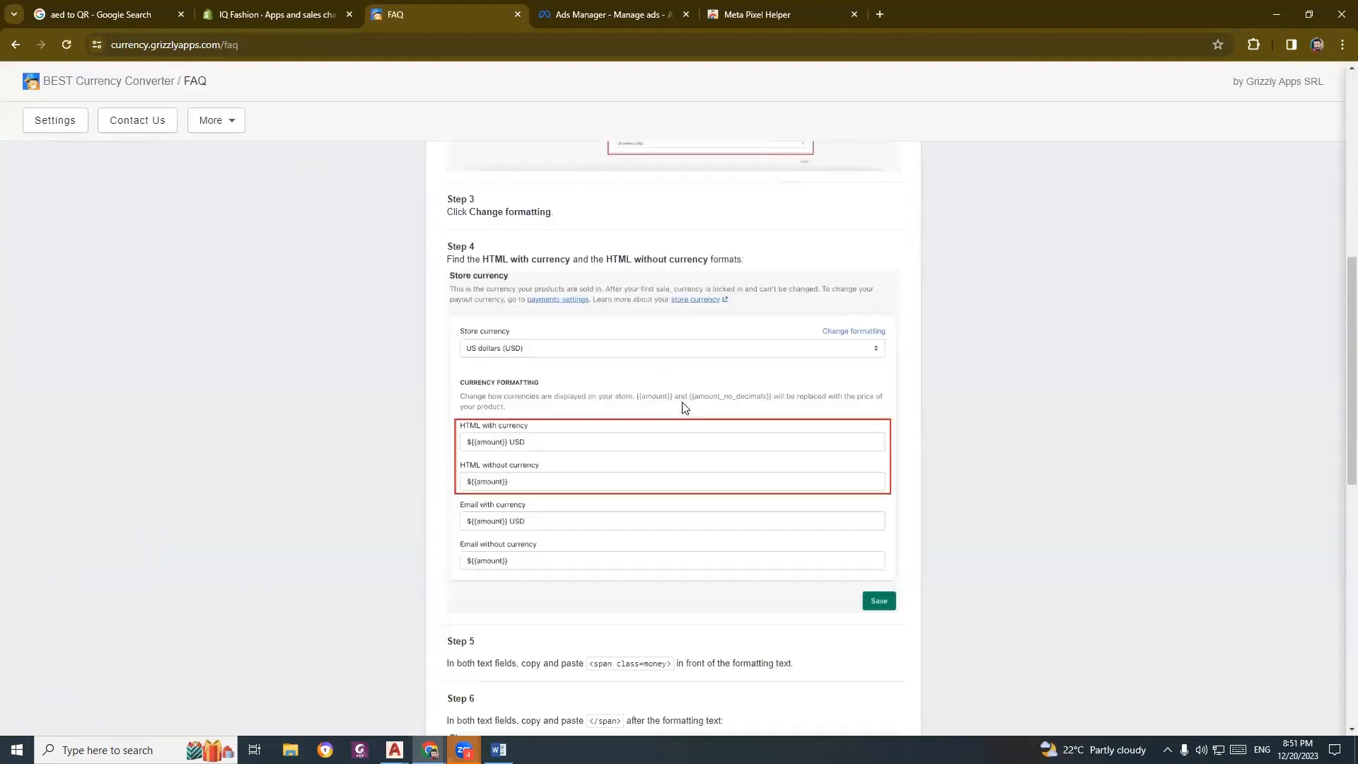
scroll(668, 389, up, 3)
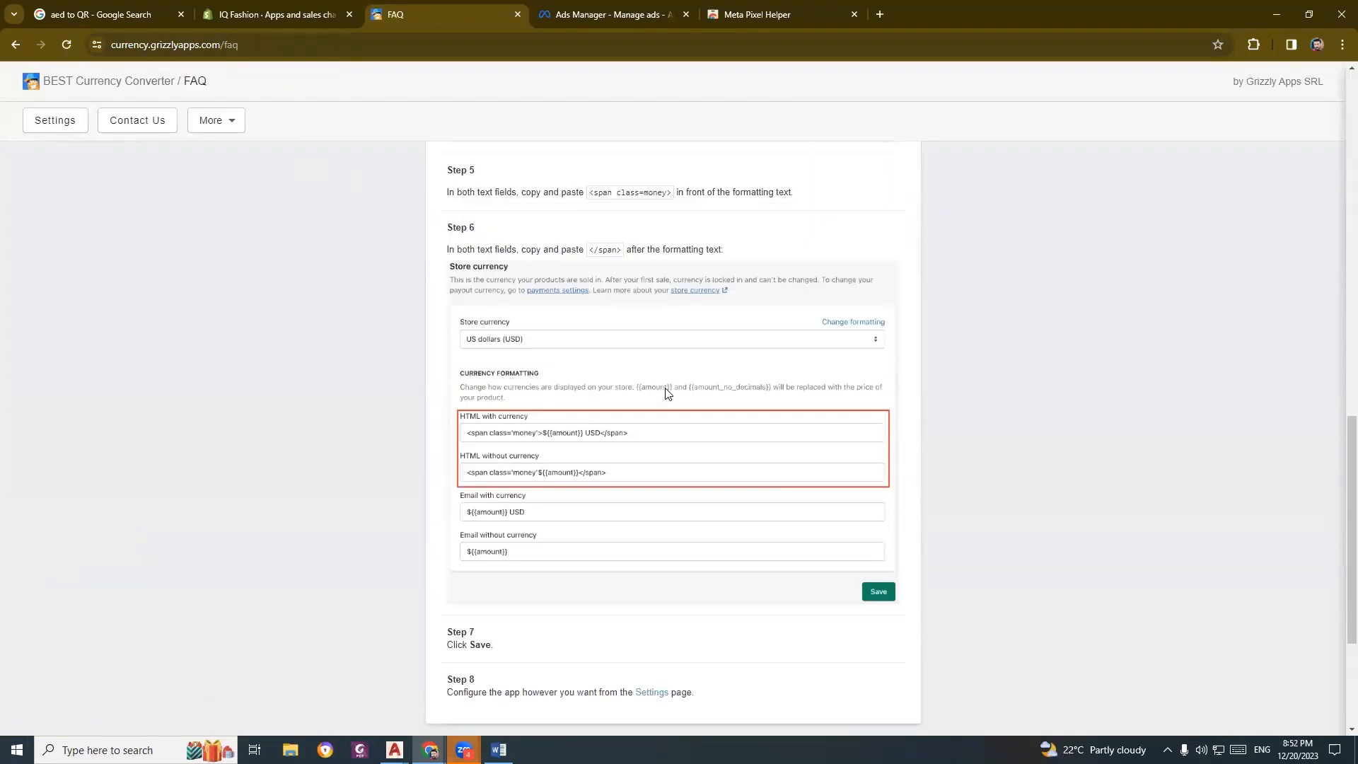
scroll(531, 427, up, 3)
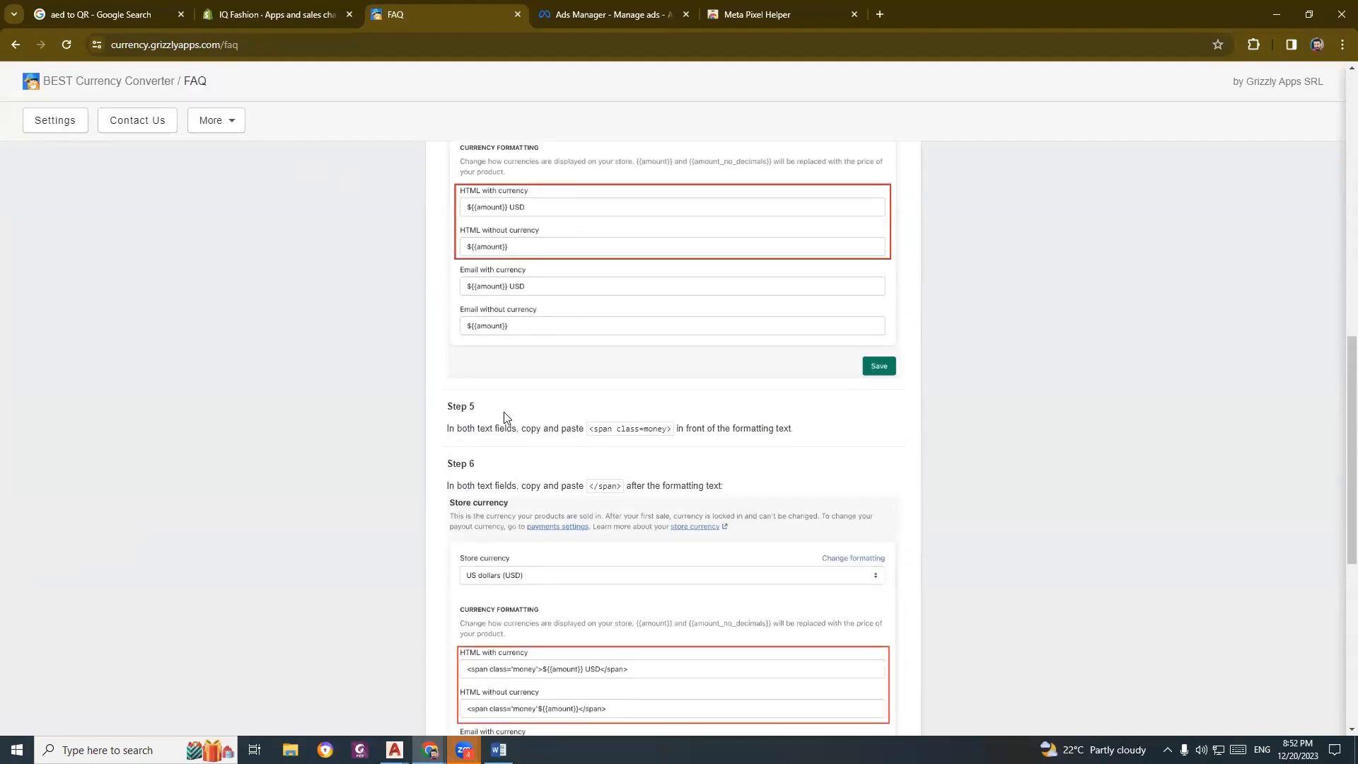
scroll(505, 418, down, 1)
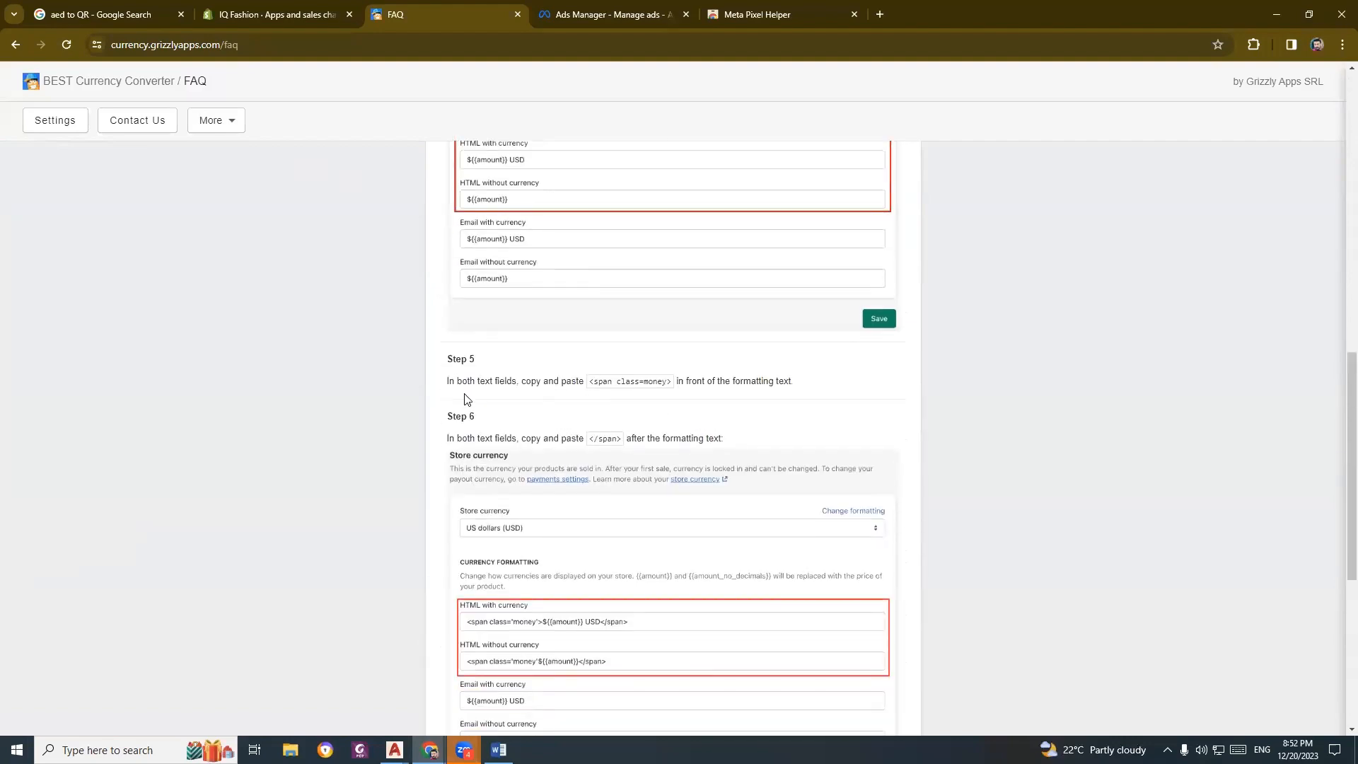
scroll(377, 350, up, 12)
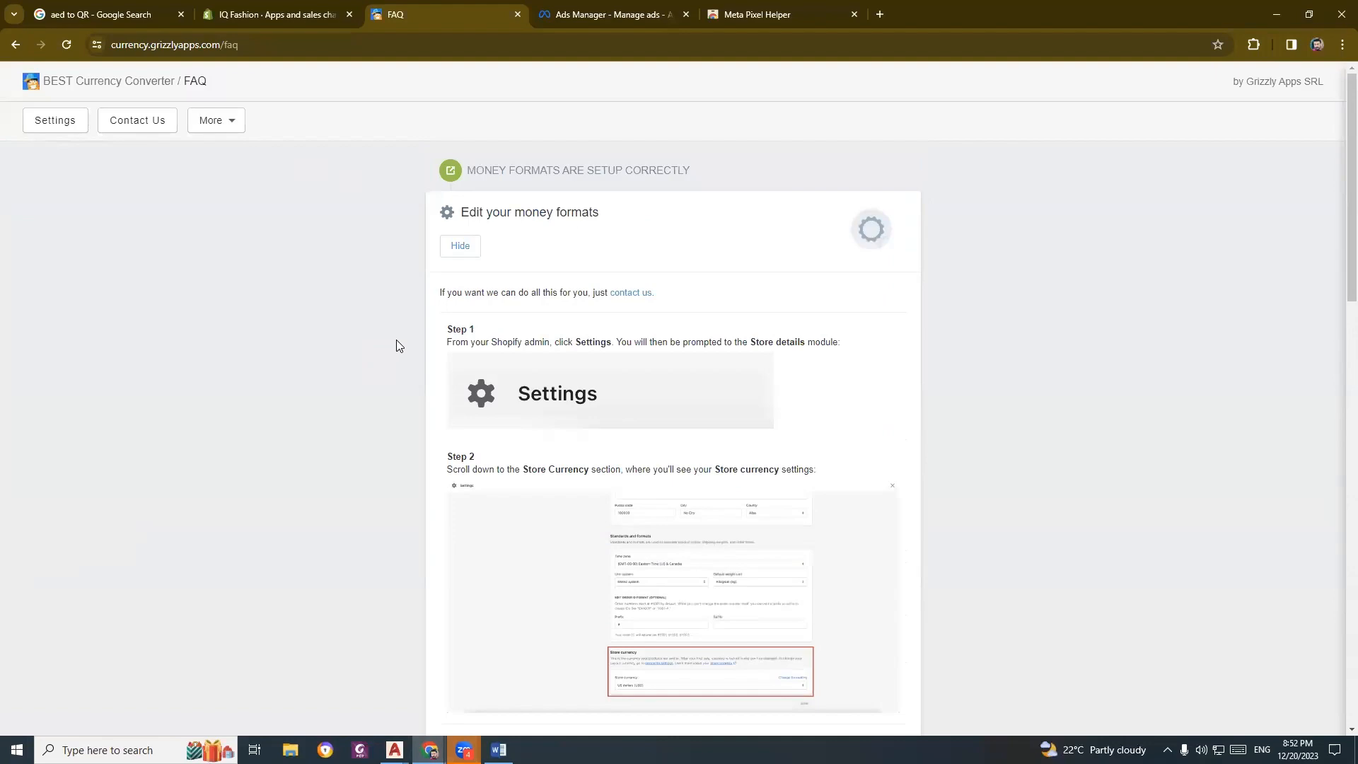
scroll(396, 345, down, 12)
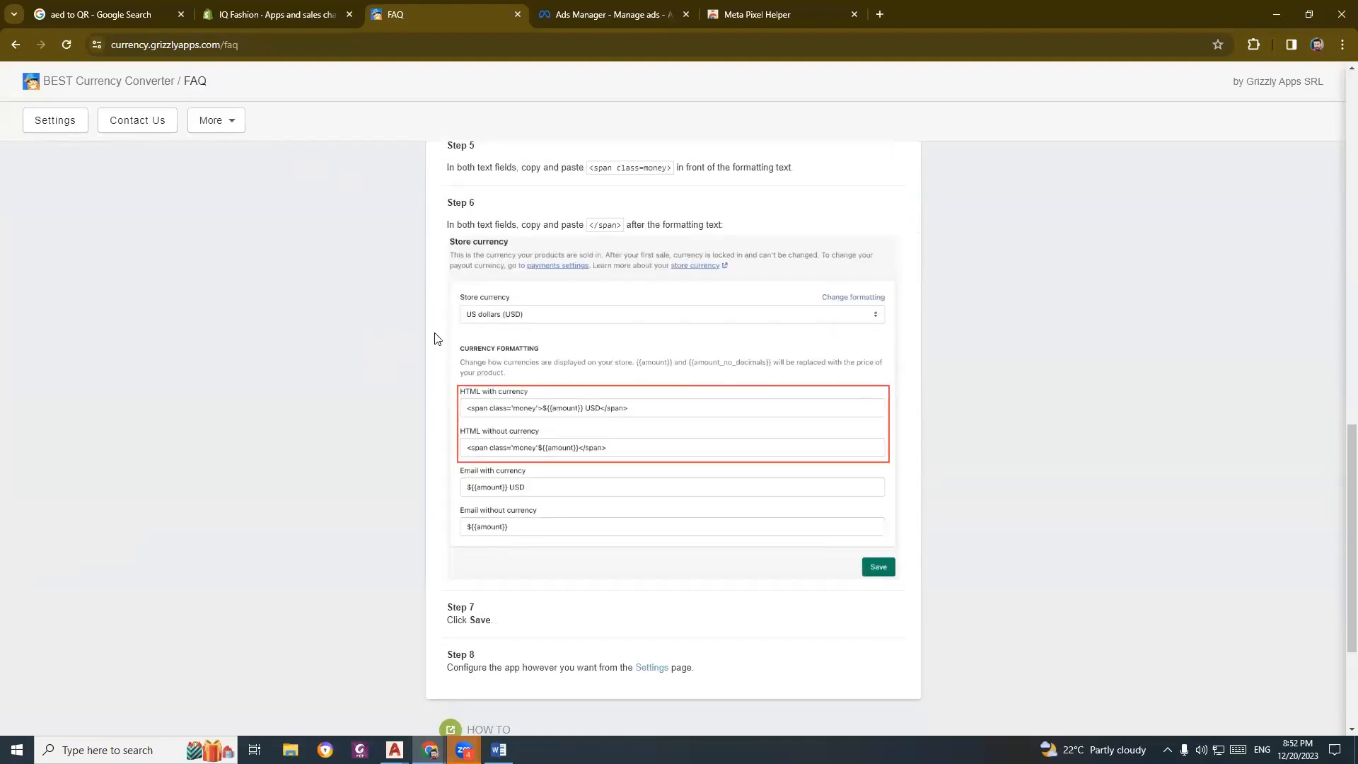
scroll(434, 338, up, 3)
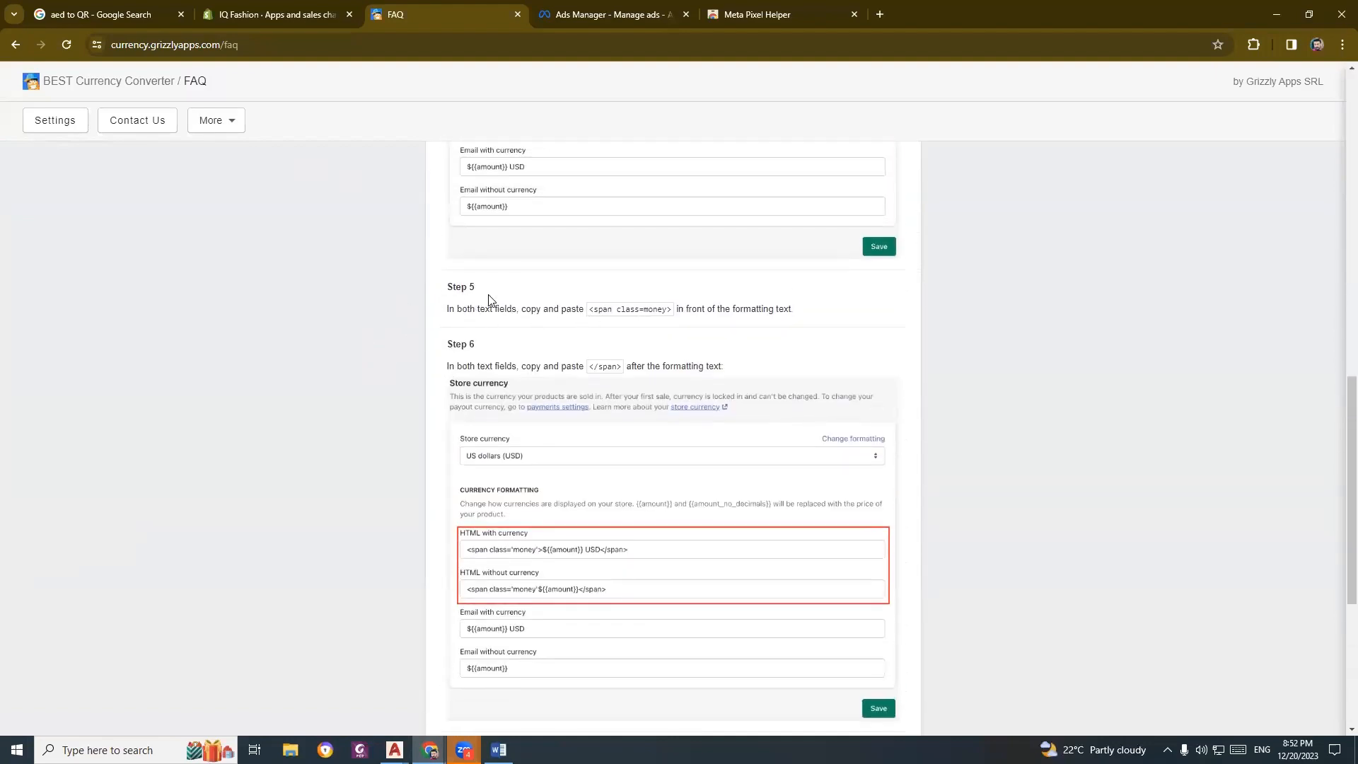
Review the tags required in Steps 5 and 6 of the money format instructions and copy <span class=money>.
drag(457, 287, 480, 339)
click(586, 320)
drag(589, 315, 671, 312)
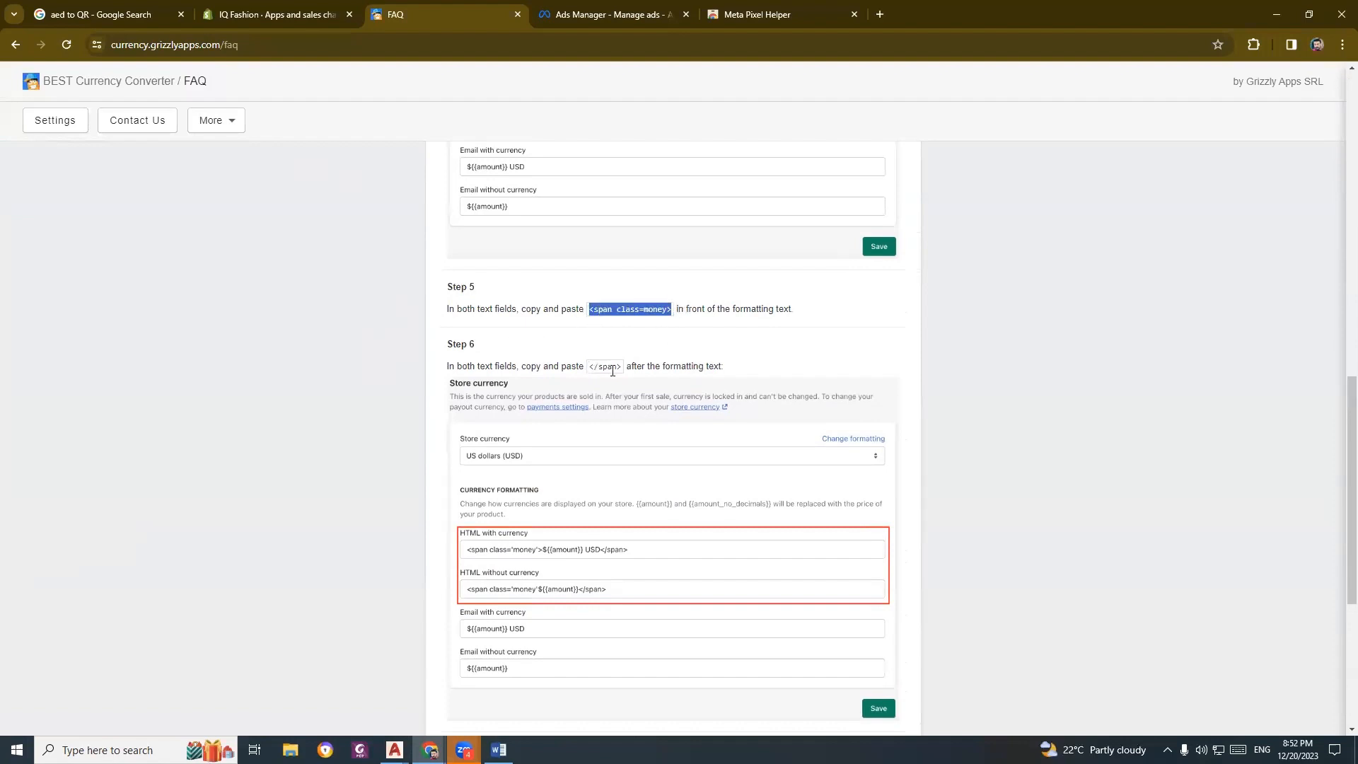
drag(590, 369, 629, 370)
click(630, 333)
drag(450, 312, 817, 308)
click(818, 309)
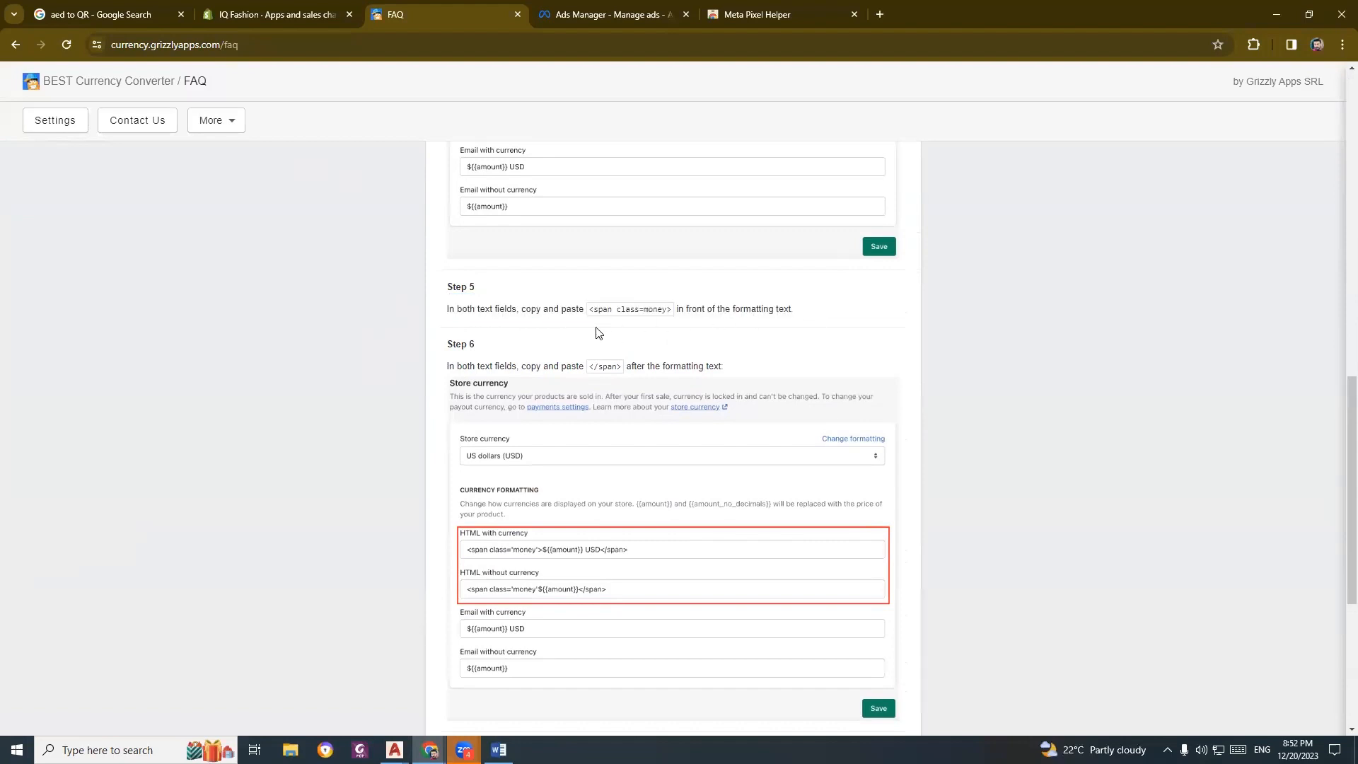
drag(590, 310, 674, 313)
click(632, 309)
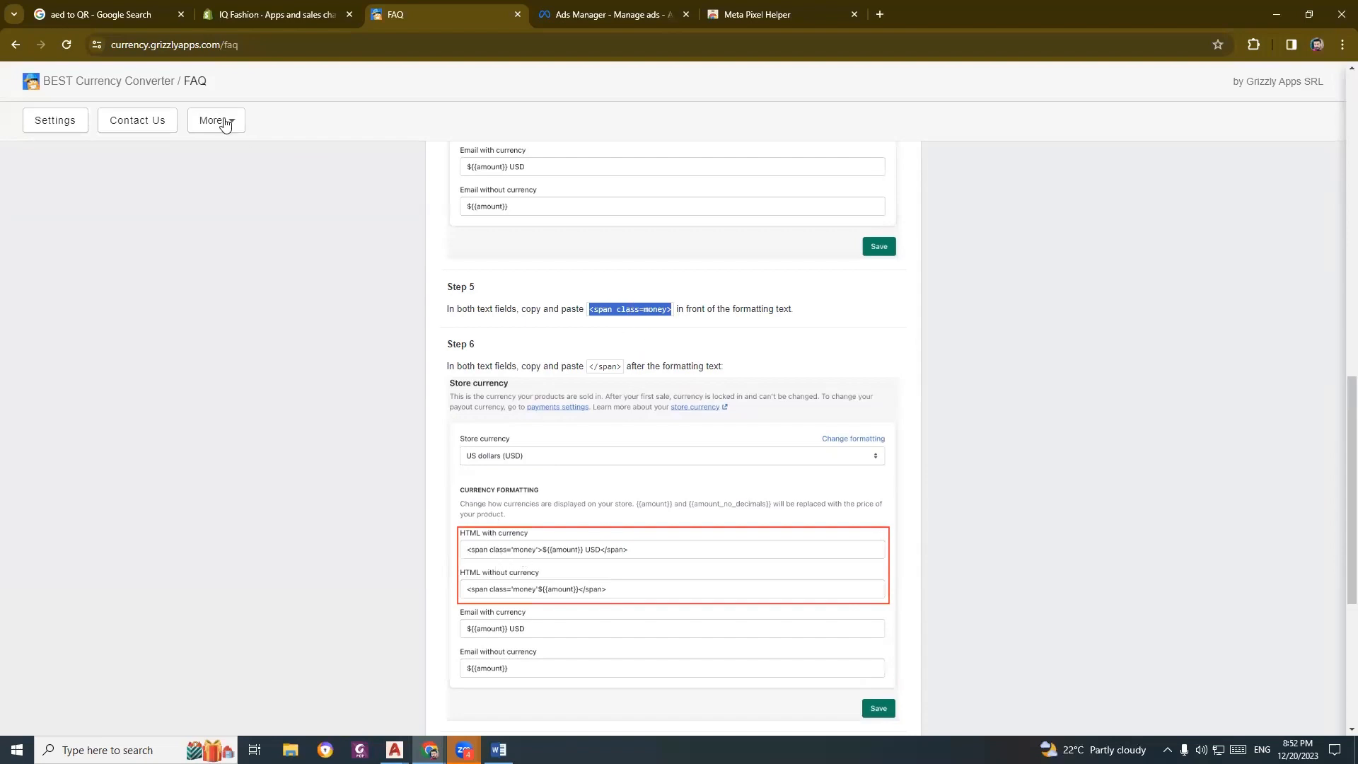
Open the store currency's formatting options in the Shopify store details settings.
click(269, 14)
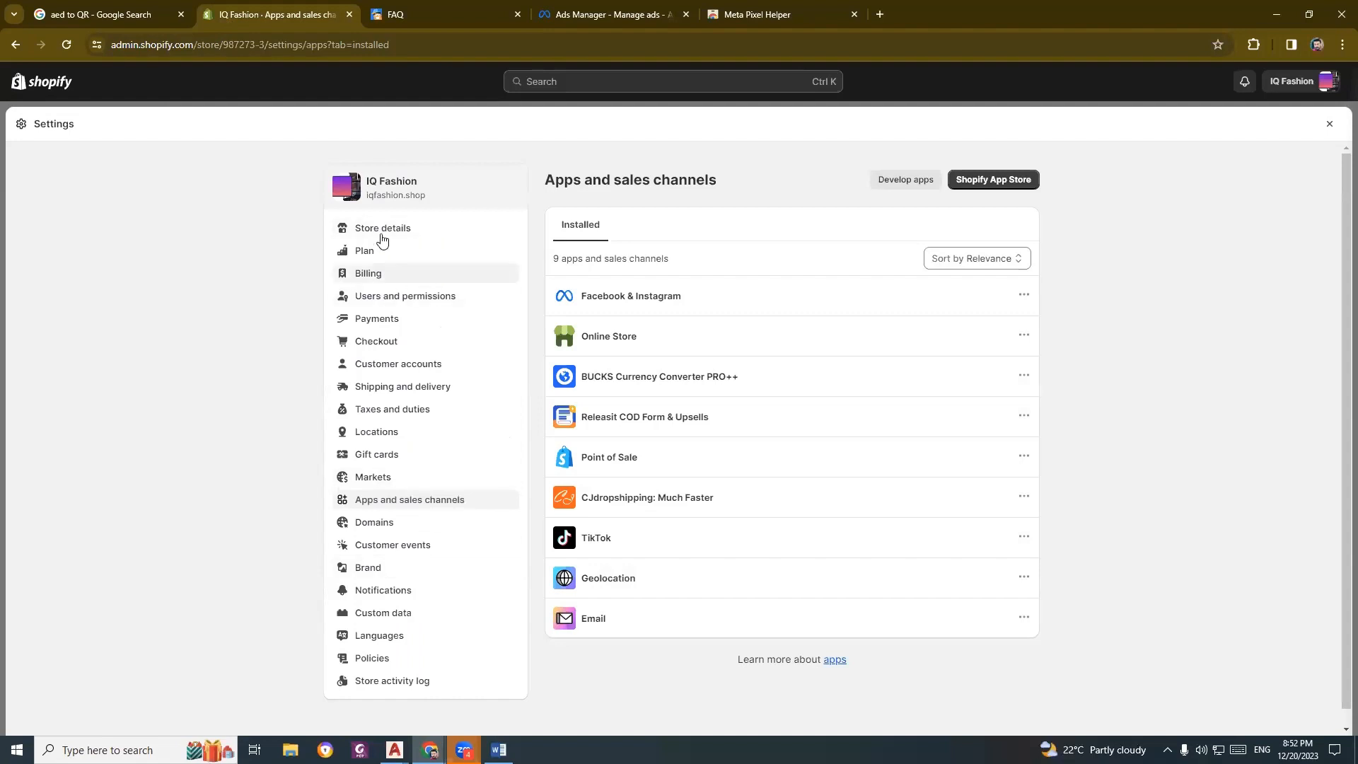
click(393, 228)
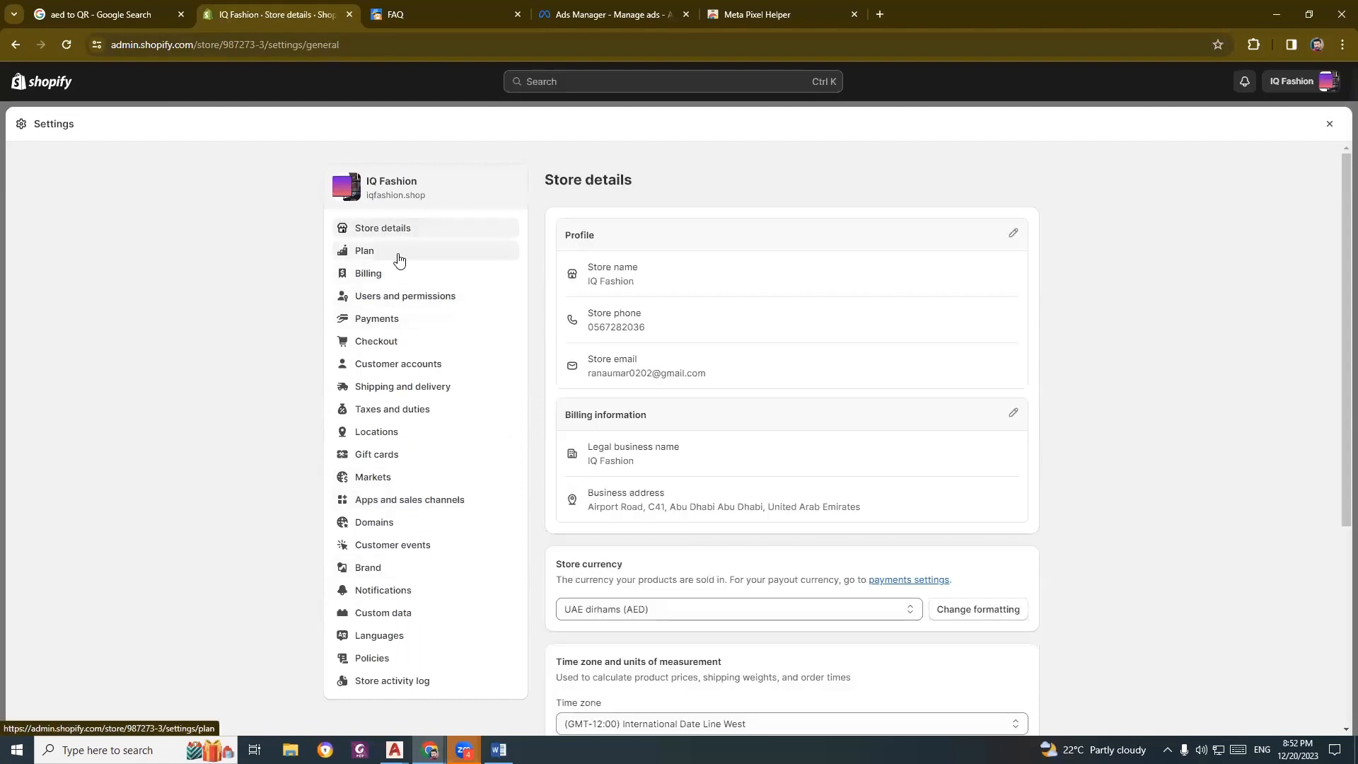
click(398, 253)
click(396, 231)
scroll(715, 389, down, 3)
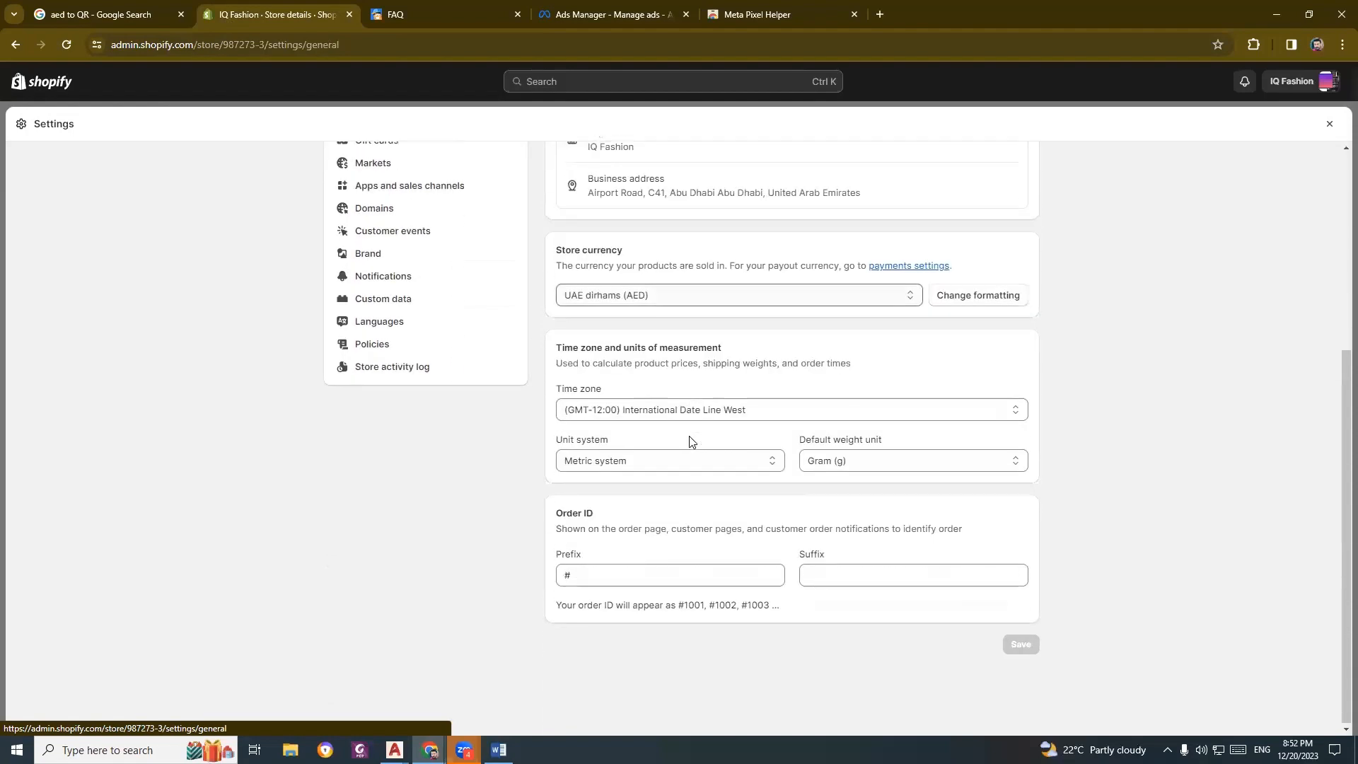
scroll(707, 385, up, 5)
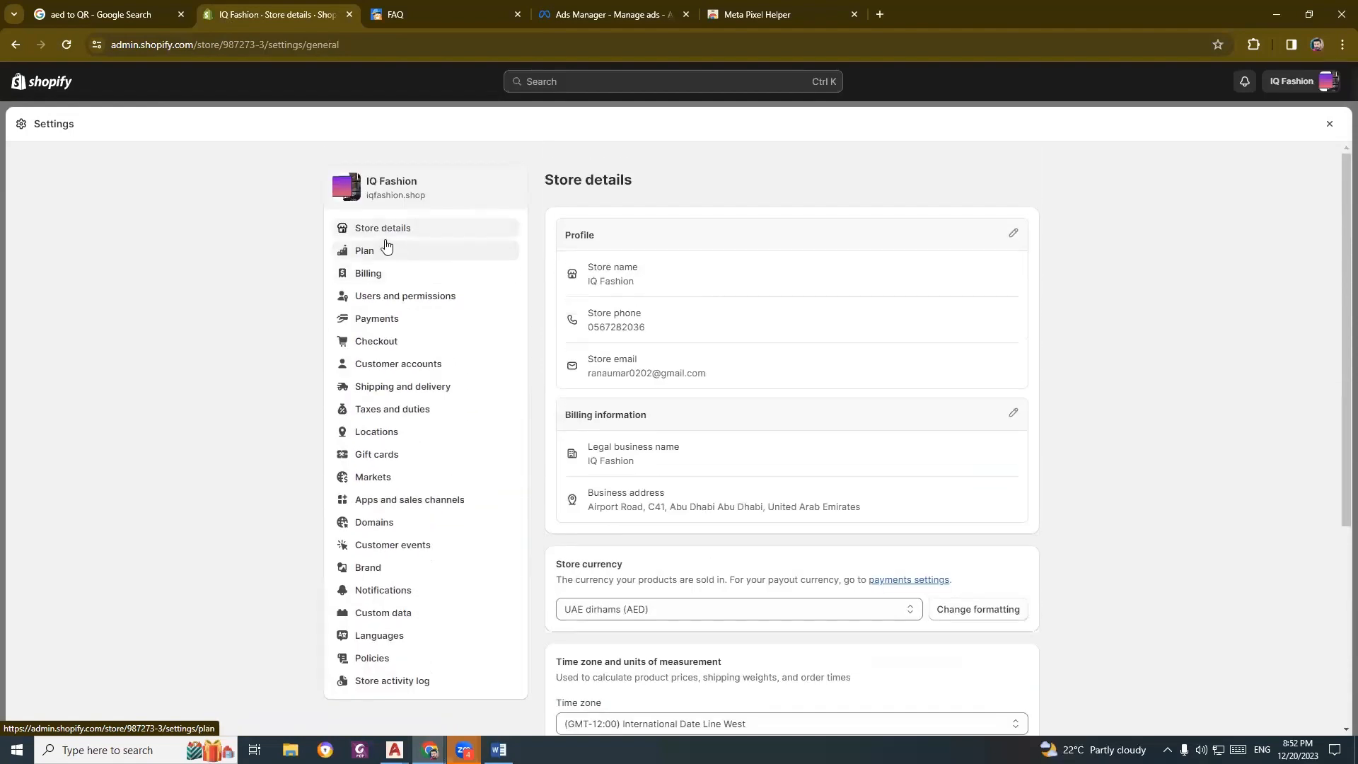
scroll(621, 349, down, 5)
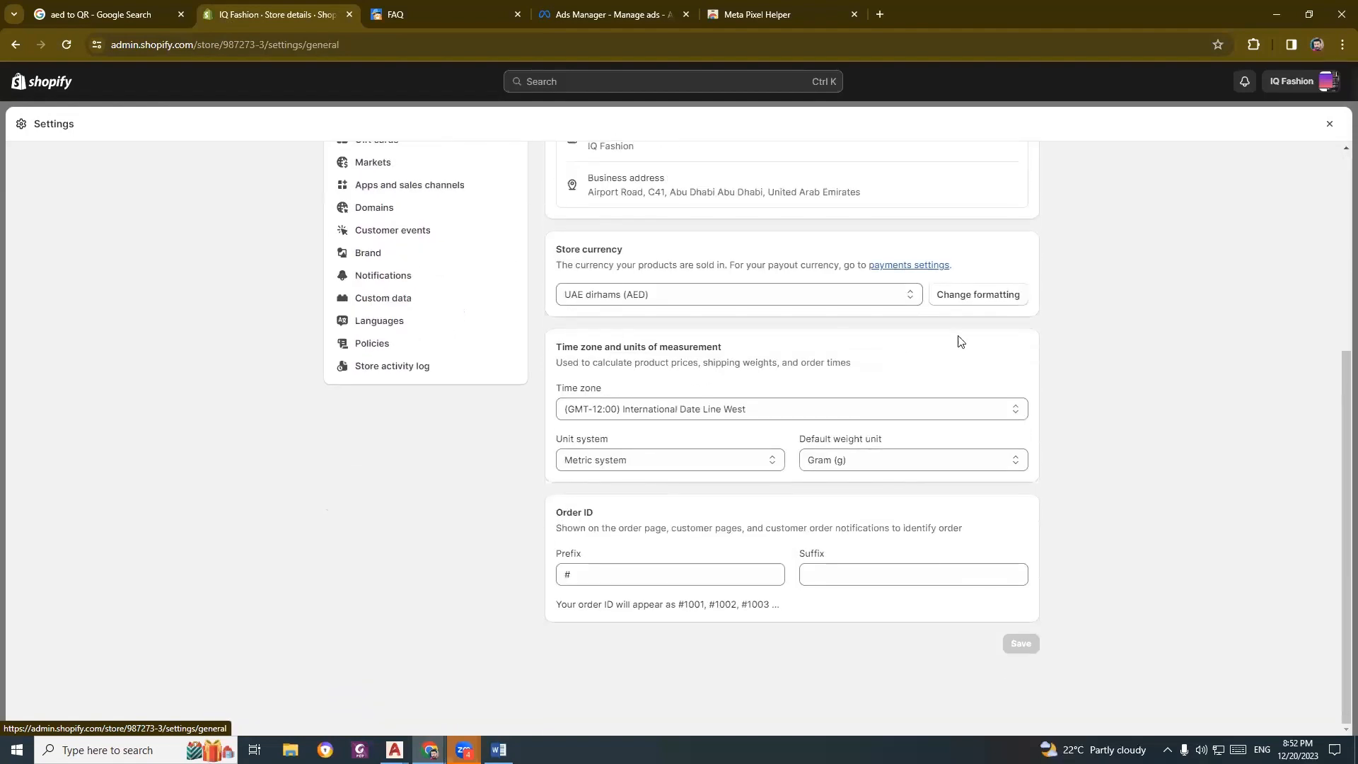
click(988, 299)
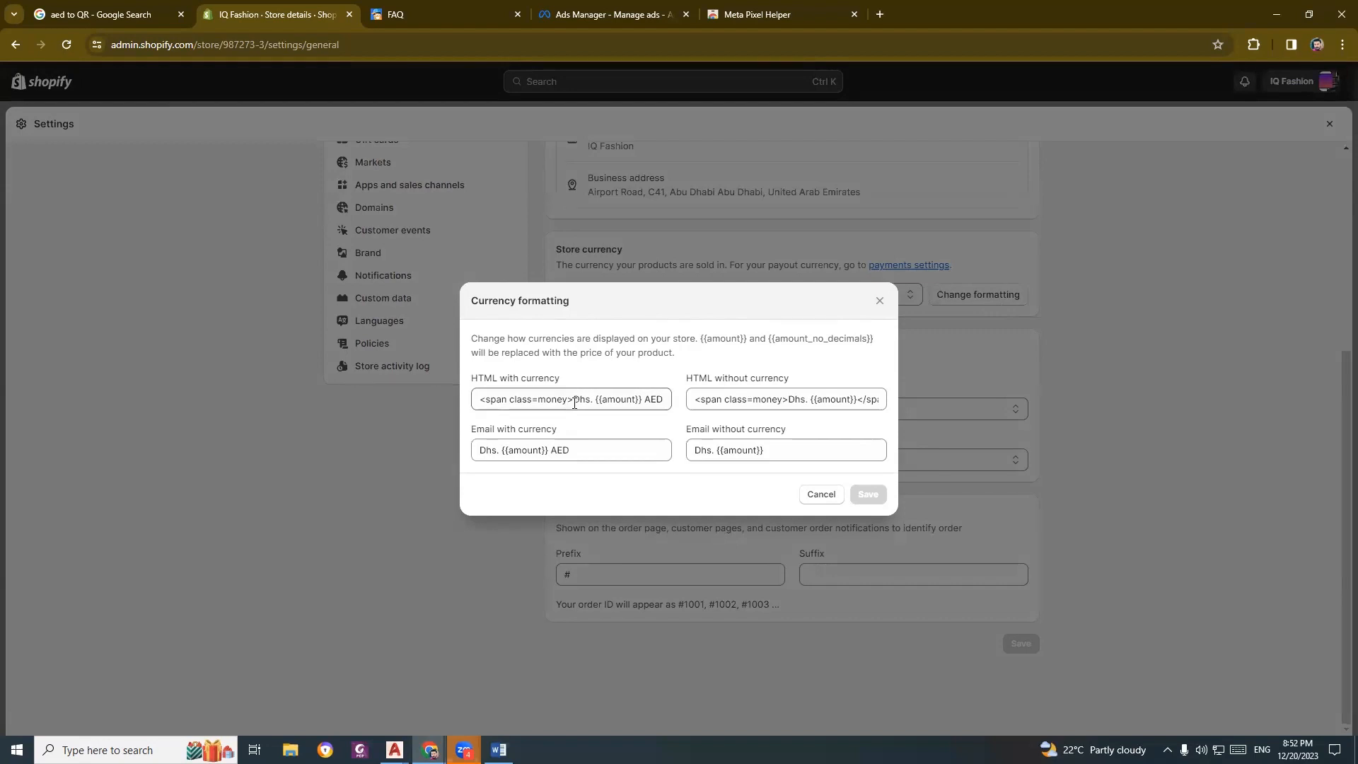
Strip the span tags from the HTML with currency format, leaving Dhs. {{amount}} AED.
drag(574, 403, 470, 404)
key(BackSpace)
drag(609, 401, 572, 410)
key(BackSpace)
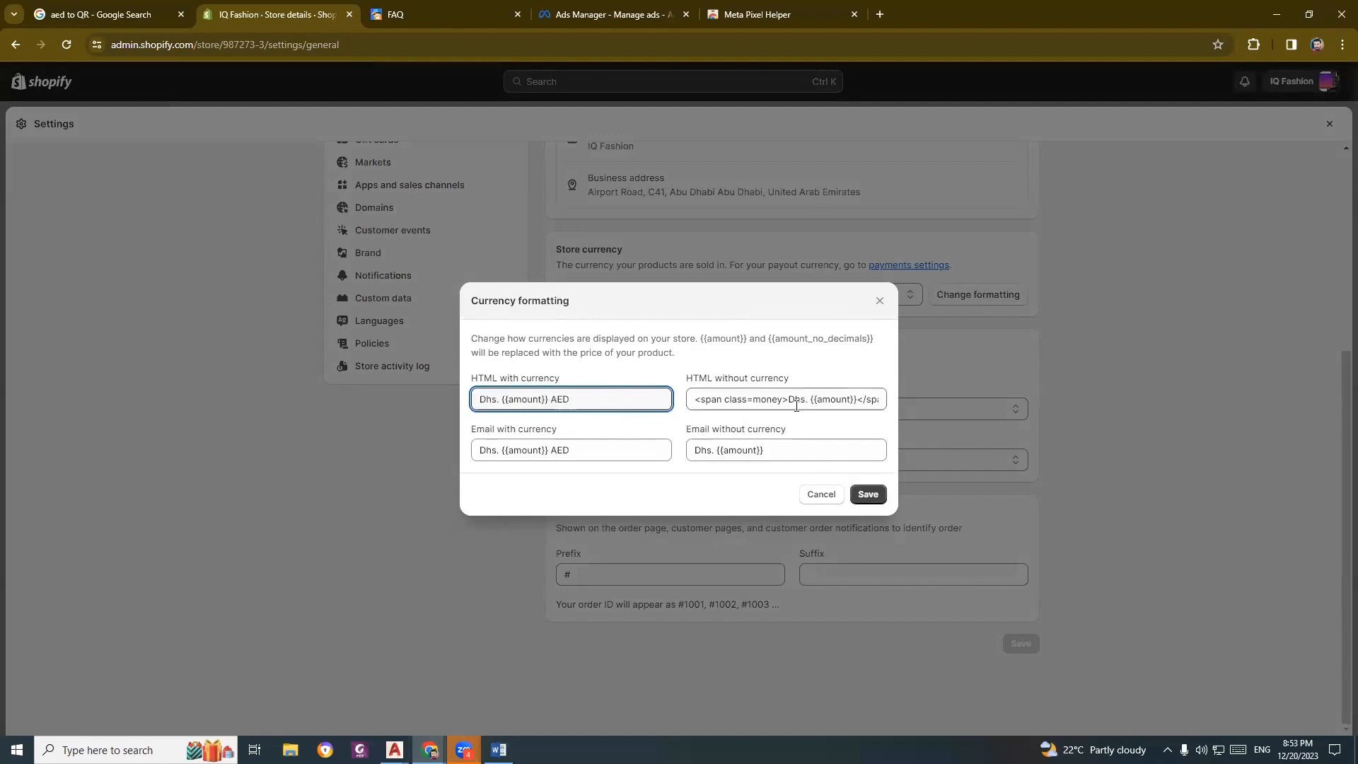
Strip the span tags from the HTML without currency format, leaving Dhs. {{amount}}.
drag(789, 400, 692, 402)
key(BackSpace)
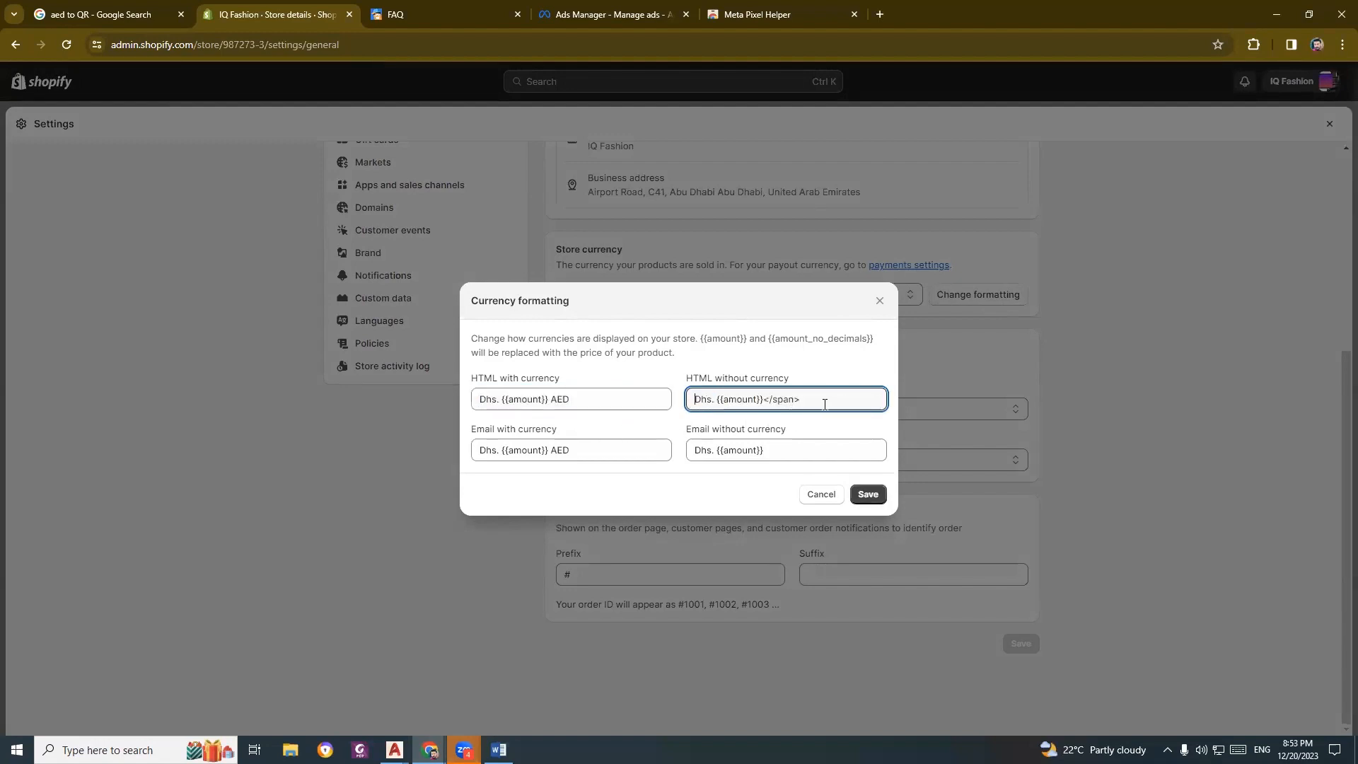
drag(824, 404, 763, 401)
key(ctrl+c)
key(BackSpace)
Insert <span class=money> in front of the formatting text in both HTML with currency and HTML without currency.
click(480, 400)
text(<span class=money>)
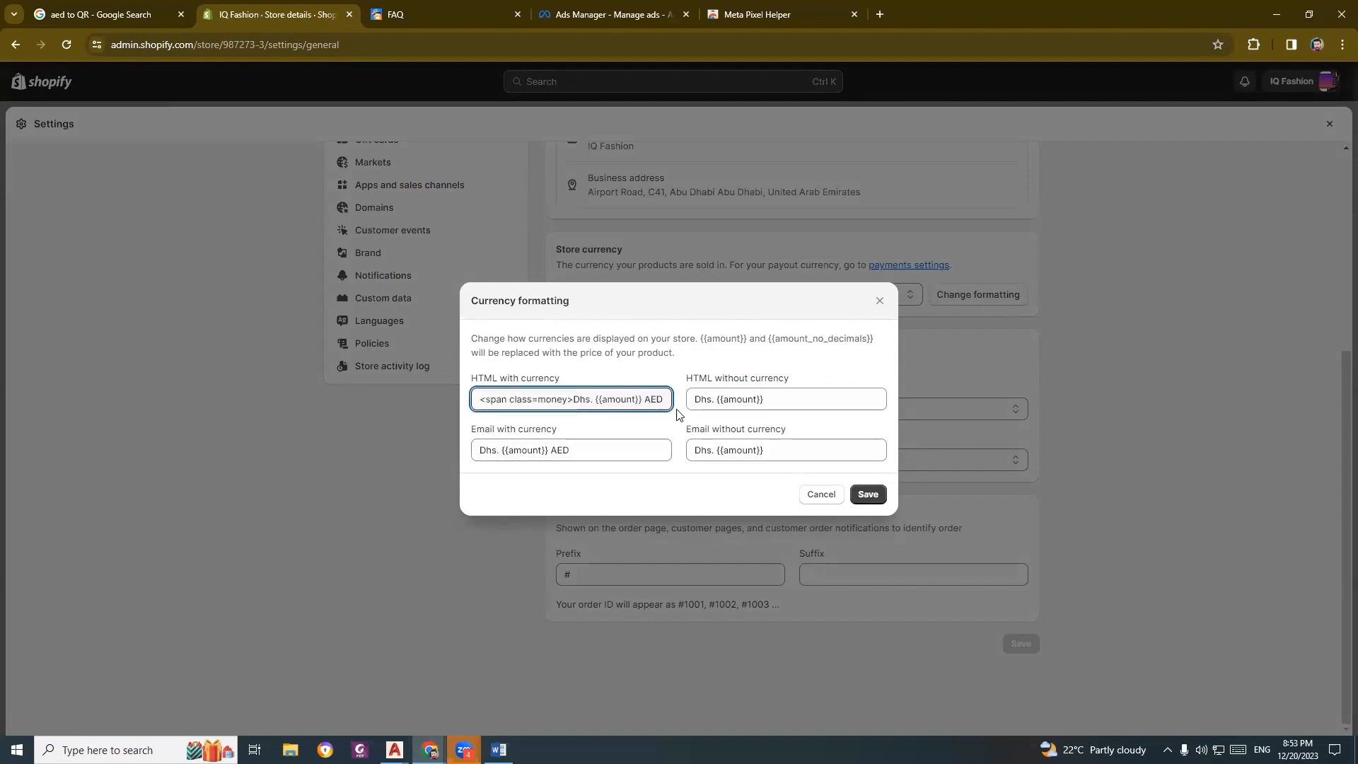
click(696, 401)
text(<span class=money>)
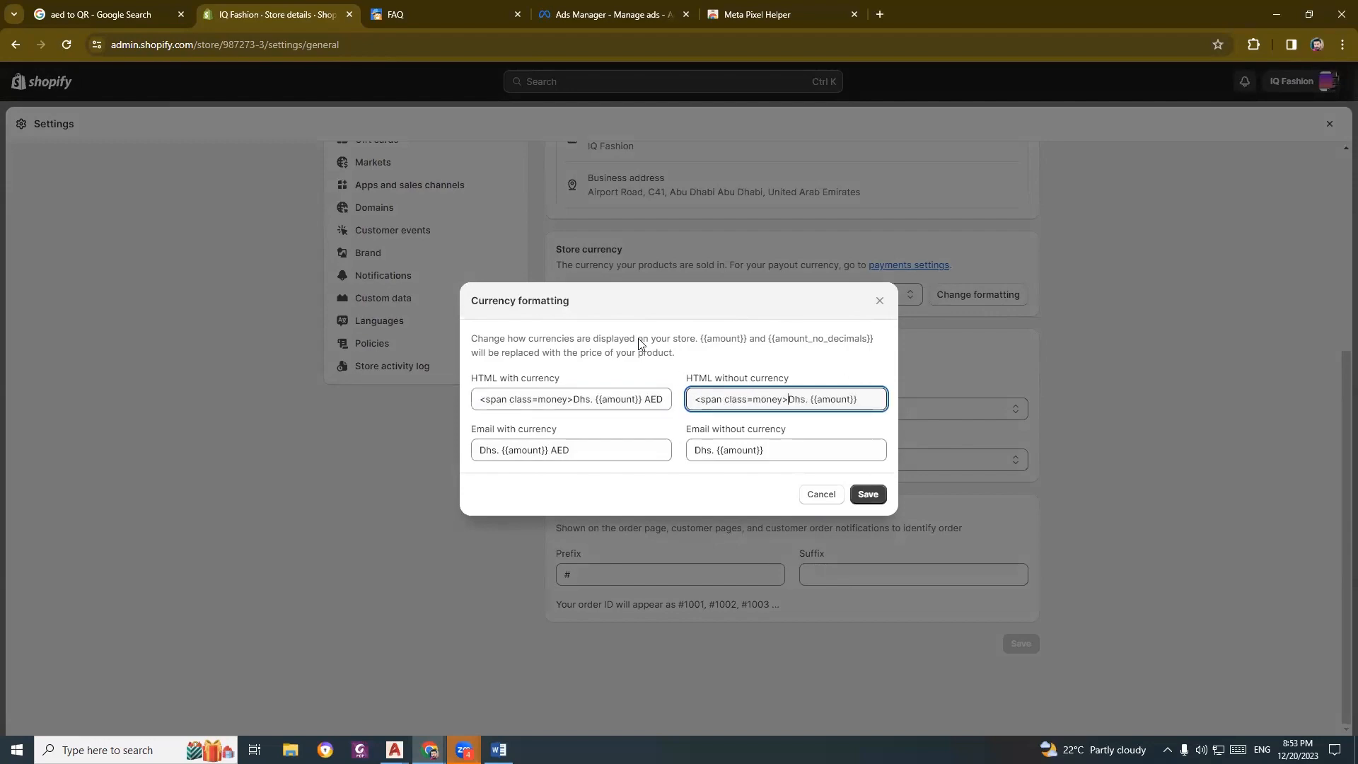
Copy the </span> tag from Step 6 of the FAQ and append it to both HTML currency formats.
click(1309, 14)
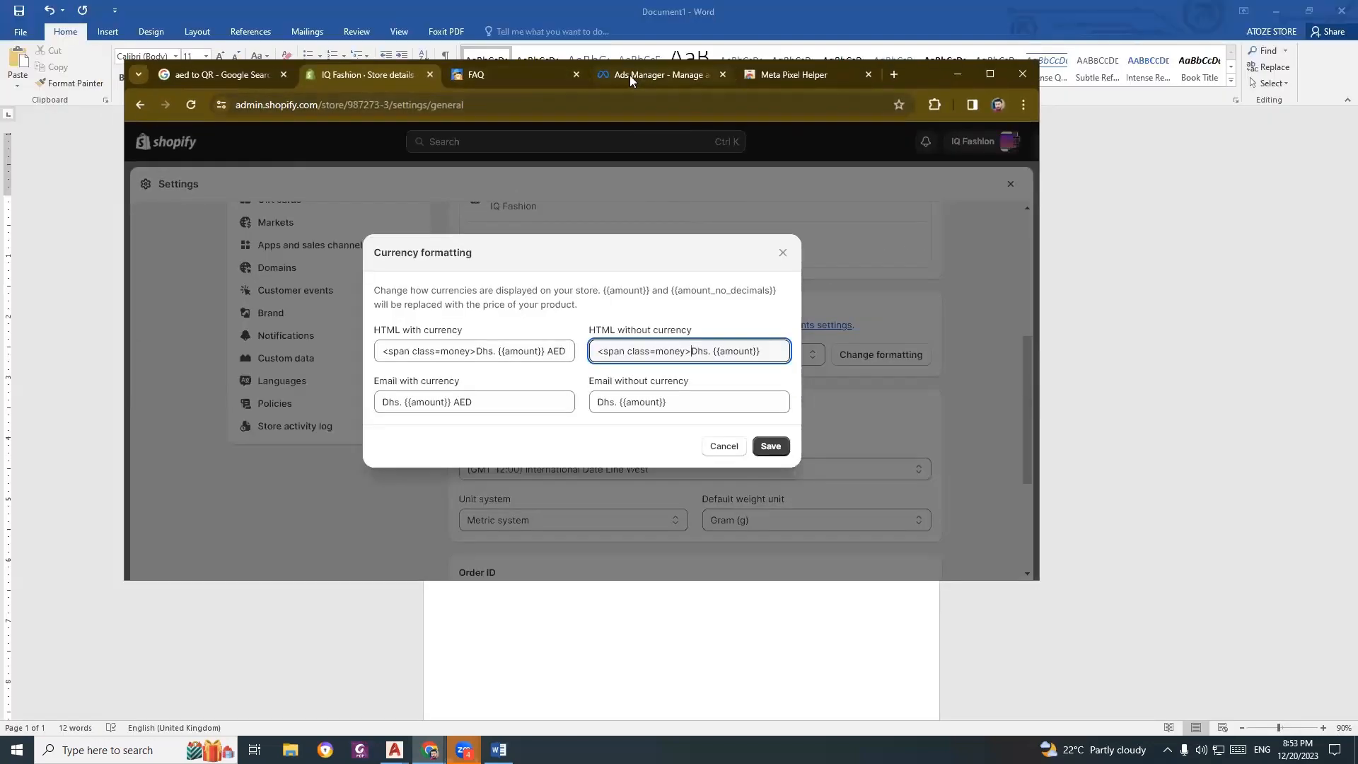
click(523, 76)
click(989, 74)
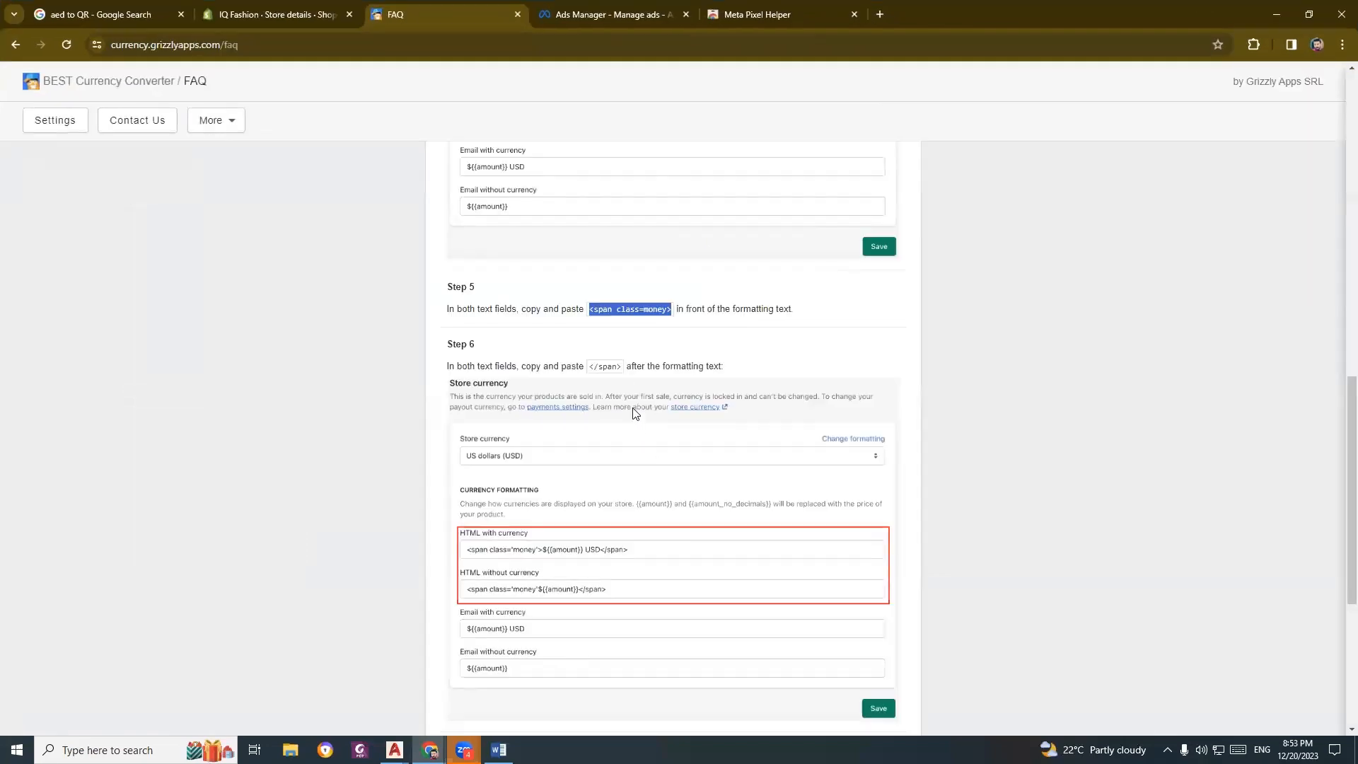
drag(588, 365, 621, 370)
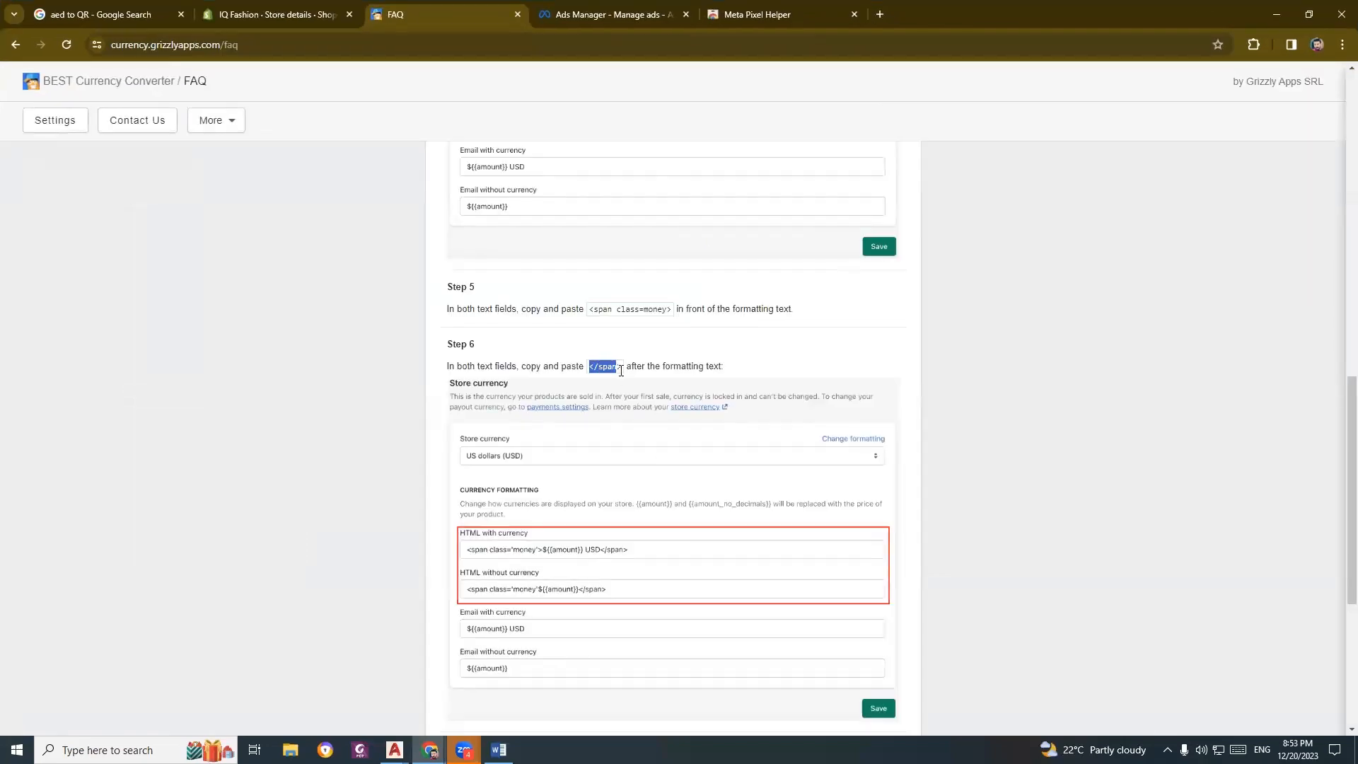
click(233, 13)
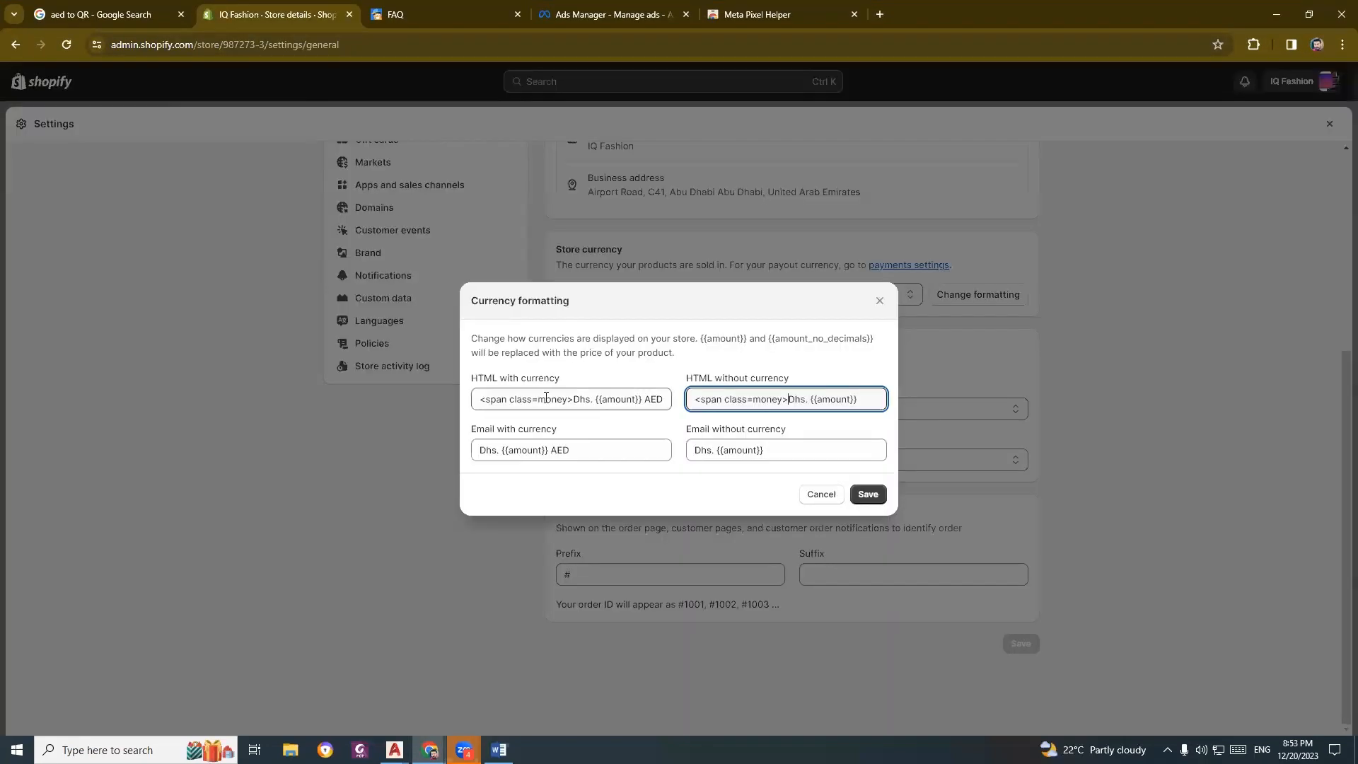
click(667, 402)
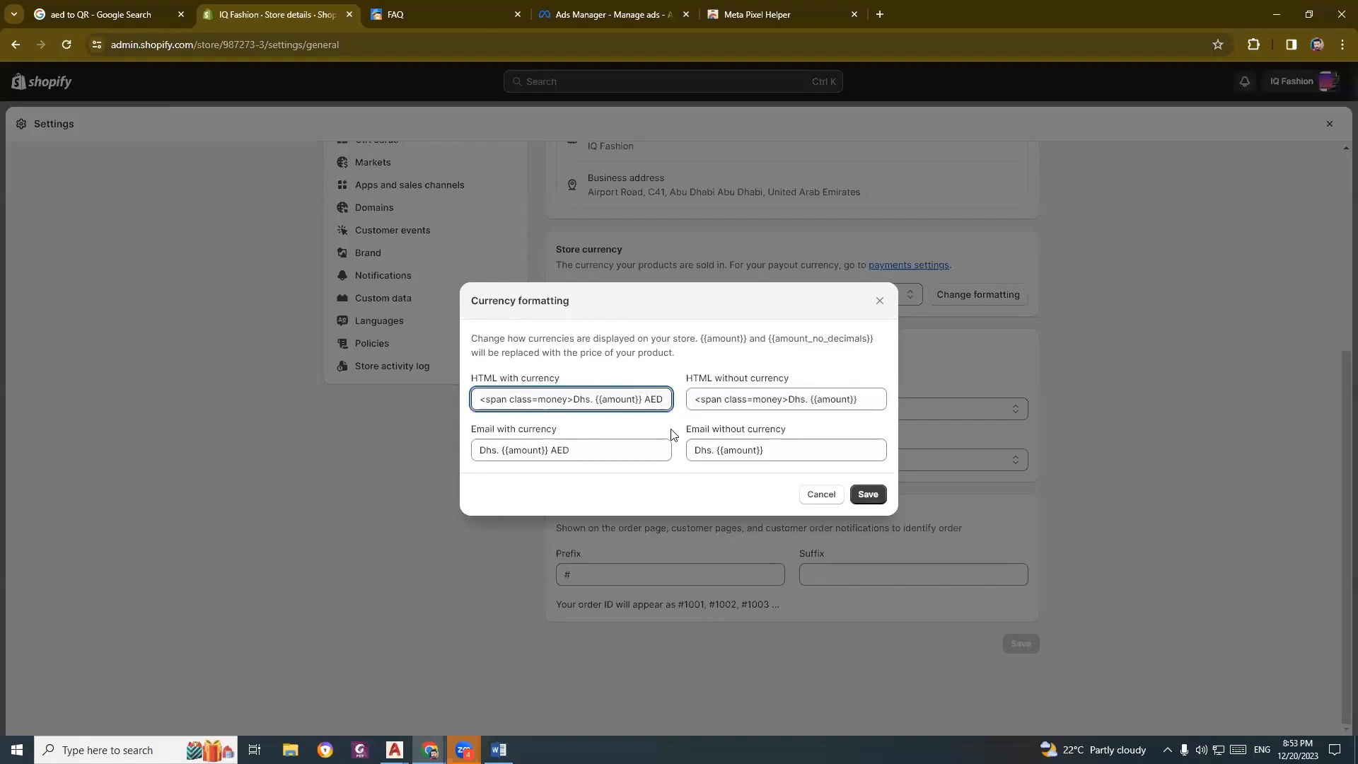
key(ctrl+v)
click(868, 403)
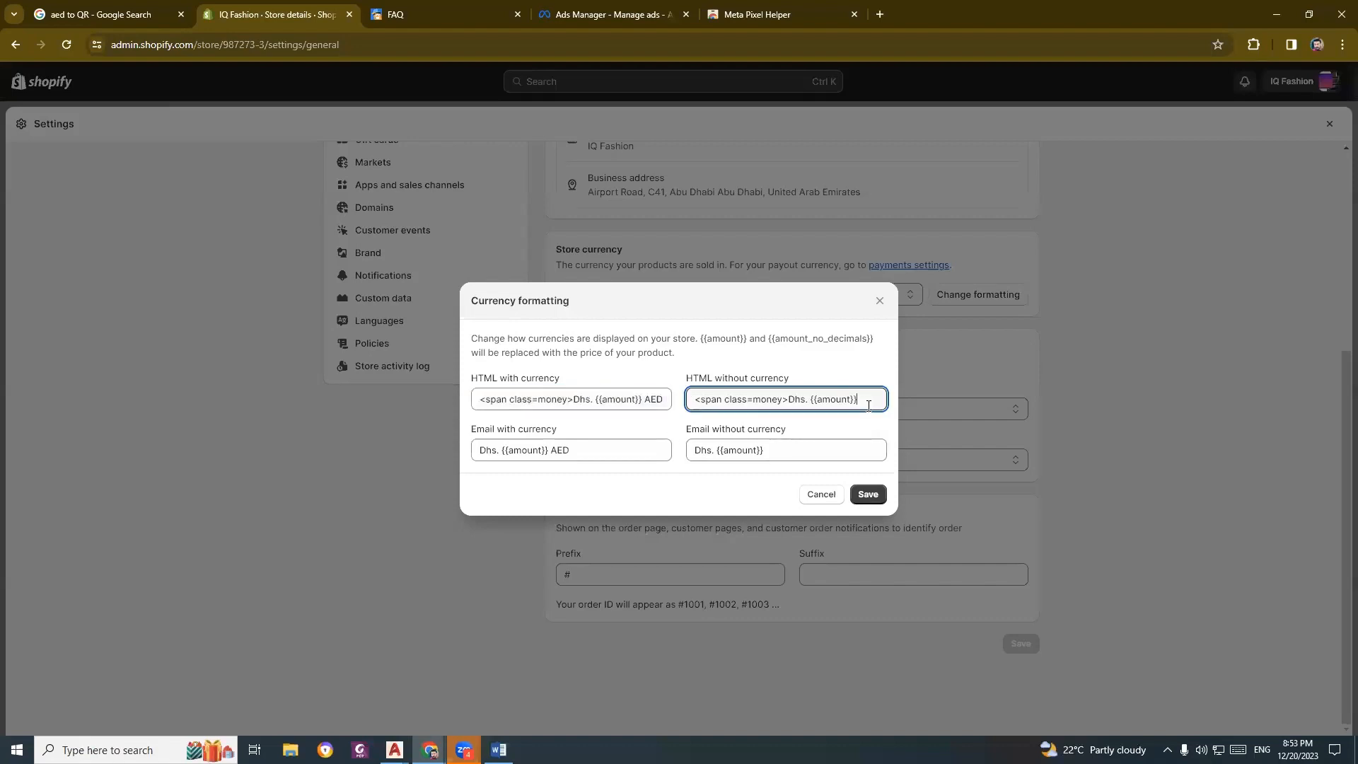
key(ctrl+v)
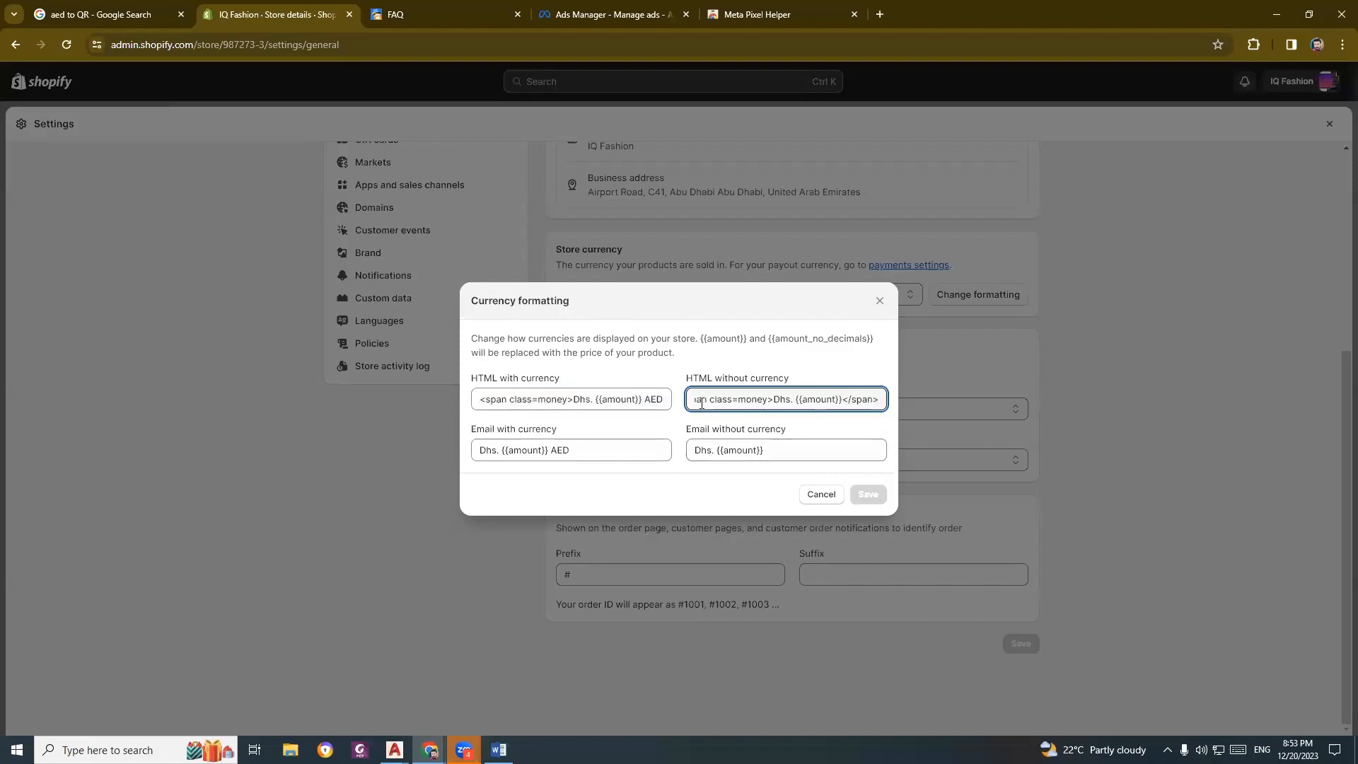
Remove the space before AED in the HTML with currency format and save the currency formatting.
click(659, 401)
click(646, 401)
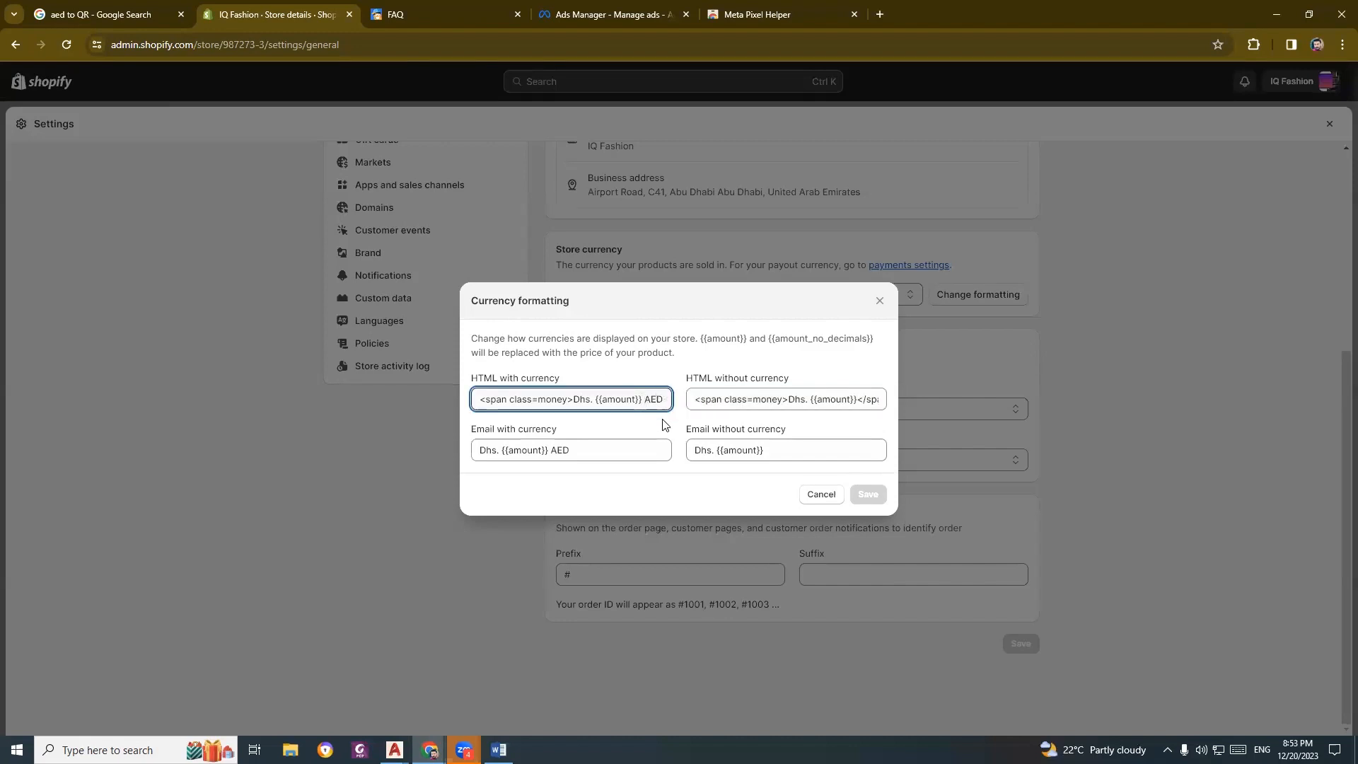
key(BackSpace)
click(868, 494)
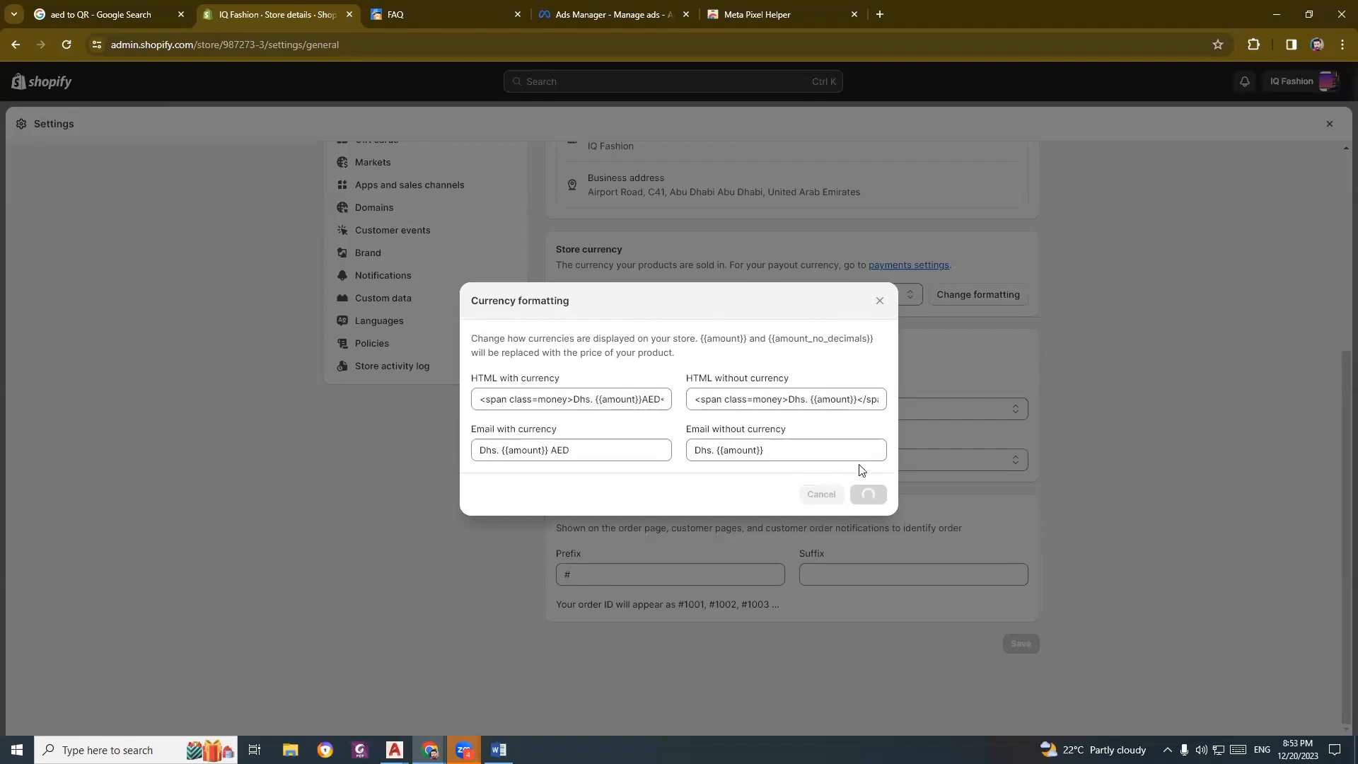
scroll(806, 435, up, 5)
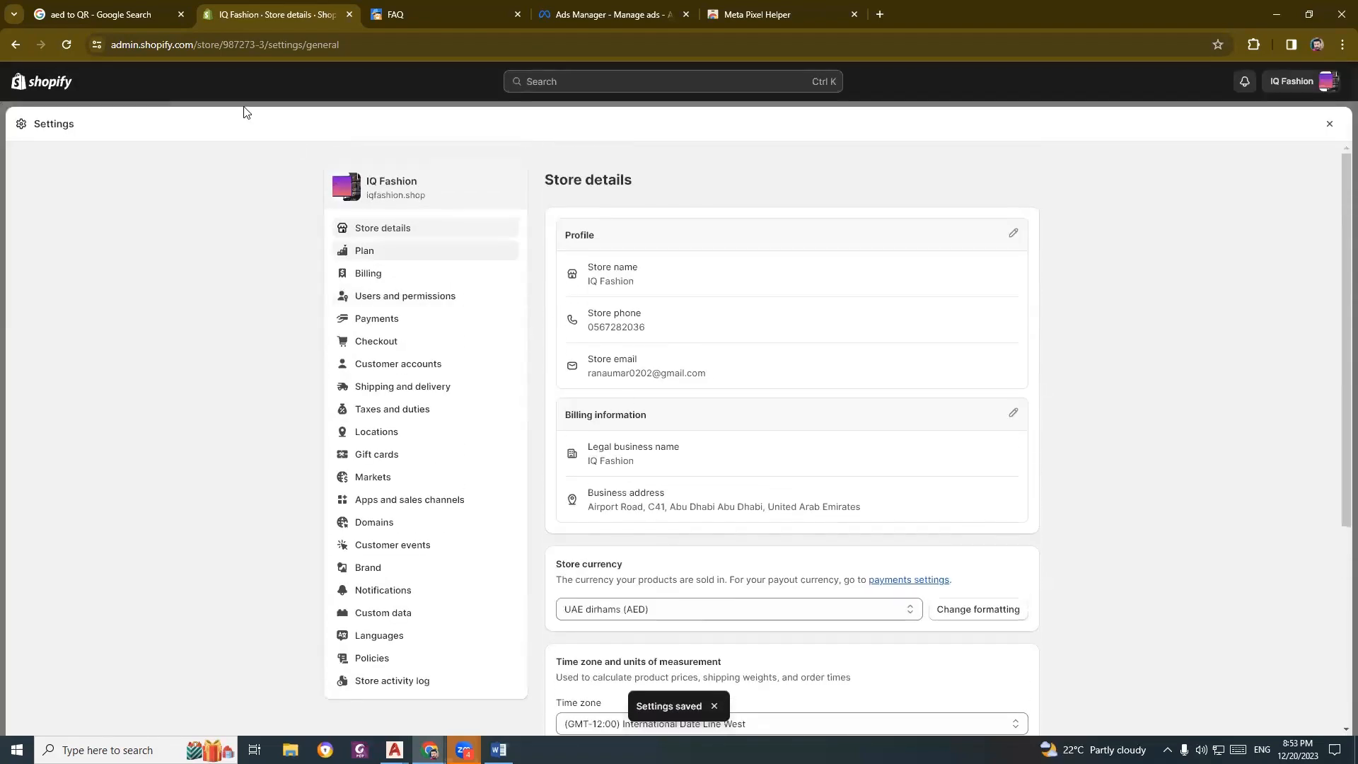
Return to the BEST Currency Converter FAQ, review the remaining money format steps, and open the app's settings.
click(1308, 16)
click(521, 74)
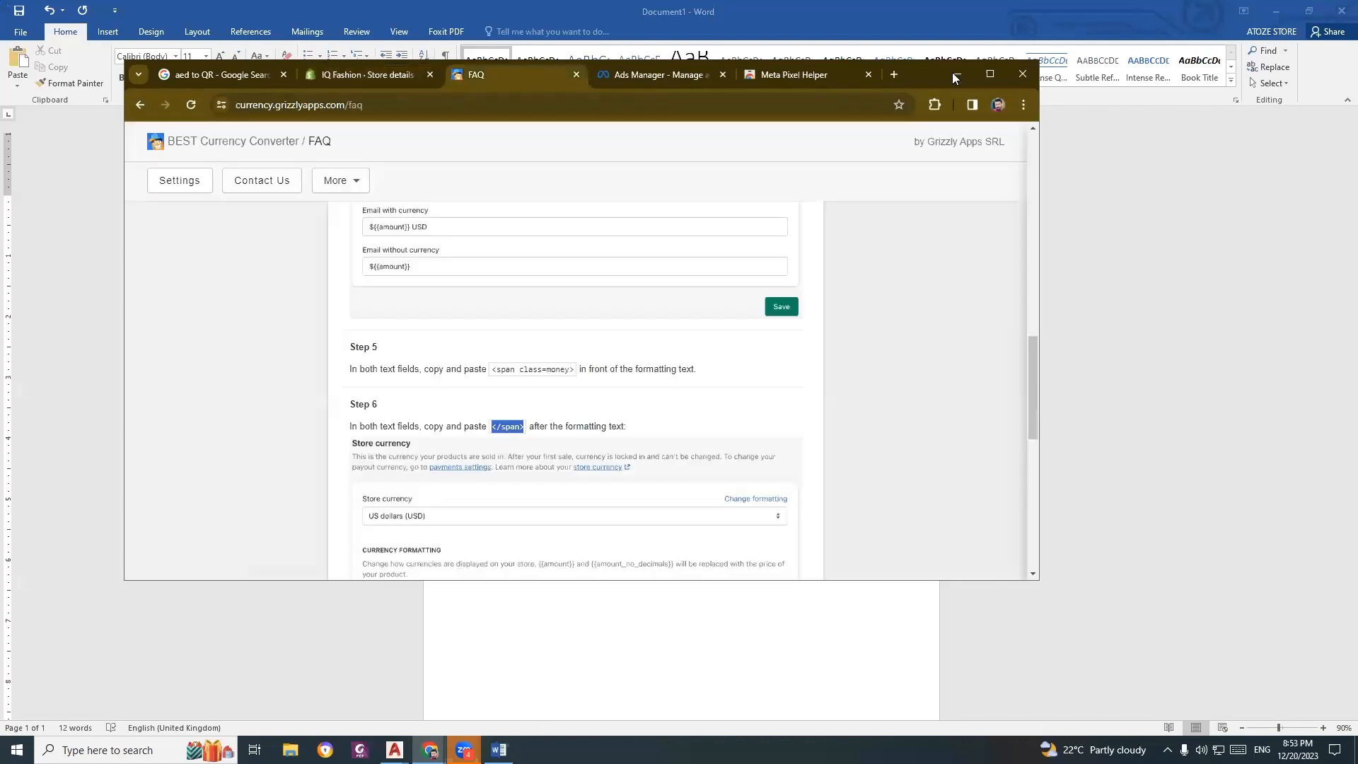
click(989, 74)
scroll(584, 557, down, 5)
scroll(315, 550, up, 4)
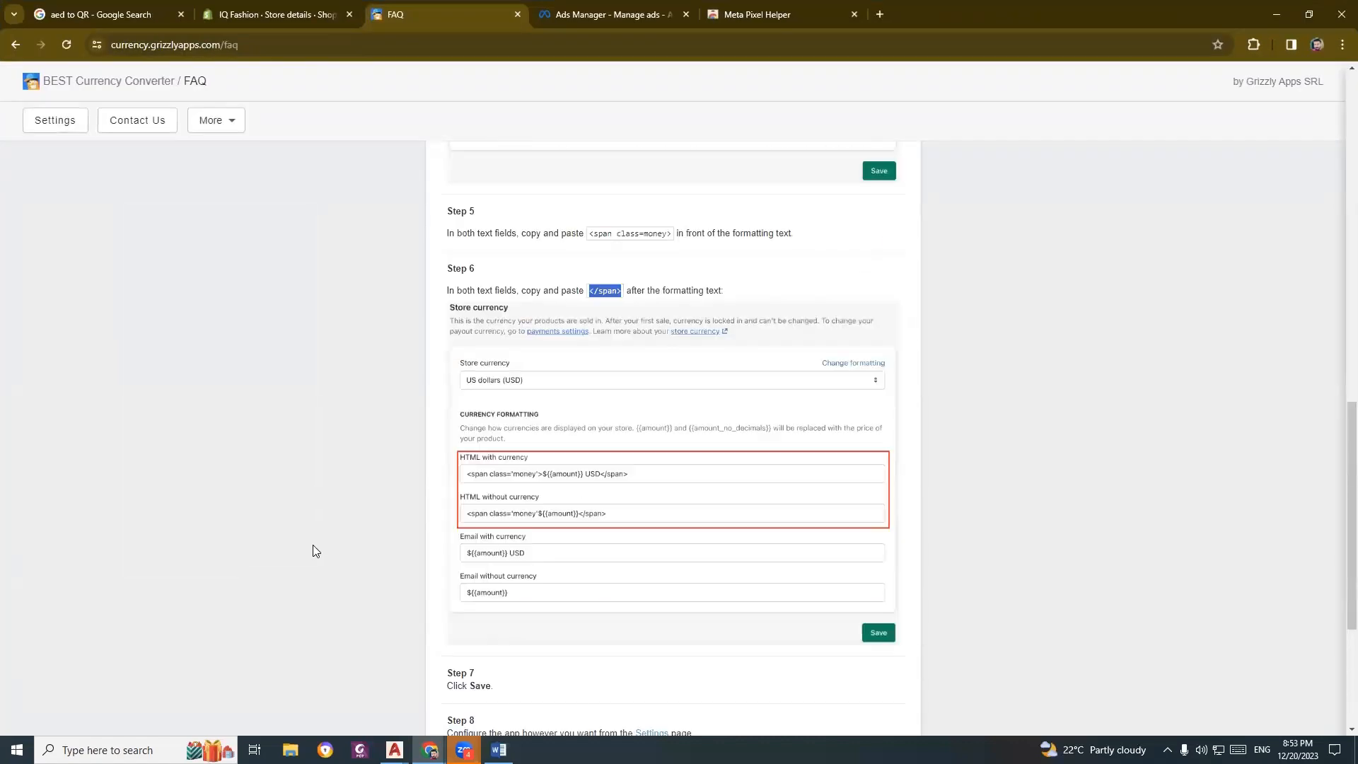
scroll(316, 550, up, 10)
click(82, 129)
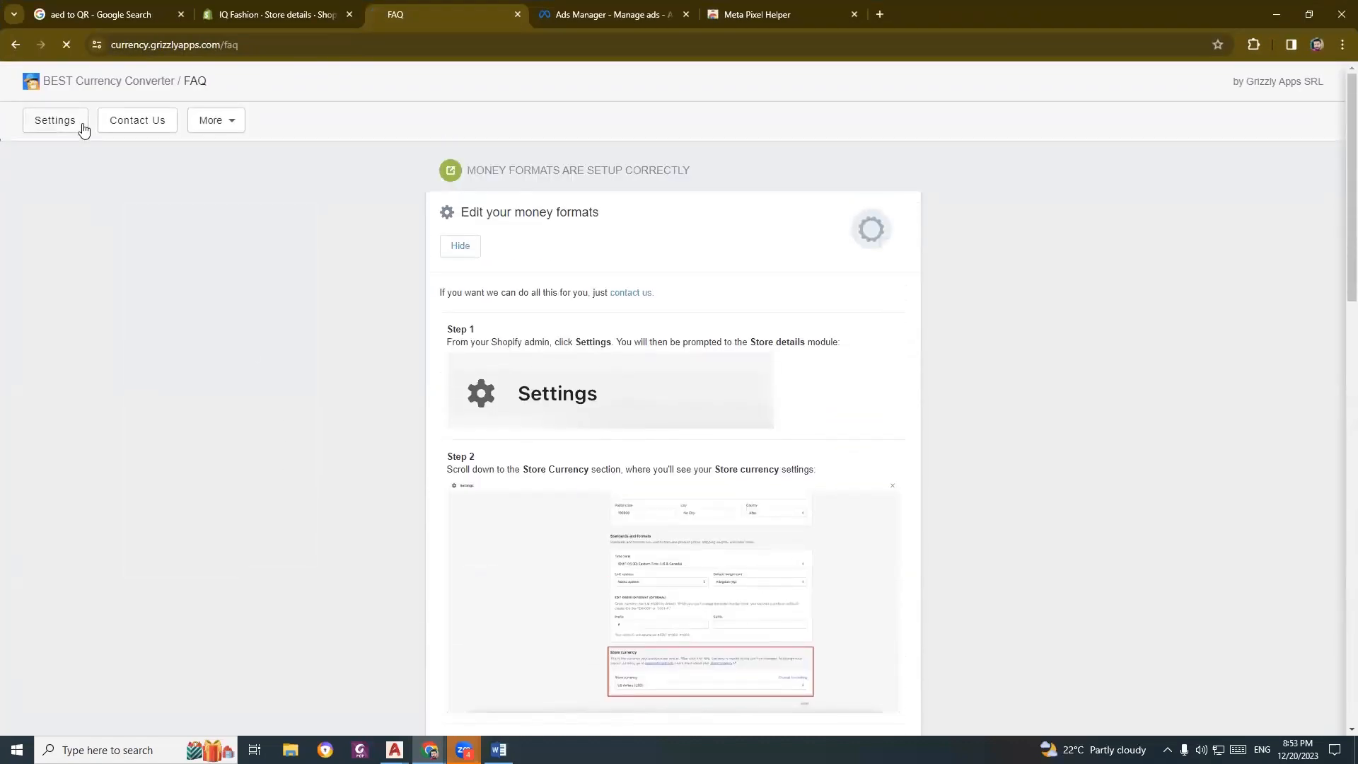
Check the Enable App and Auto Switch options, keeping both at Yes.
scroll(297, 294, down, 4)
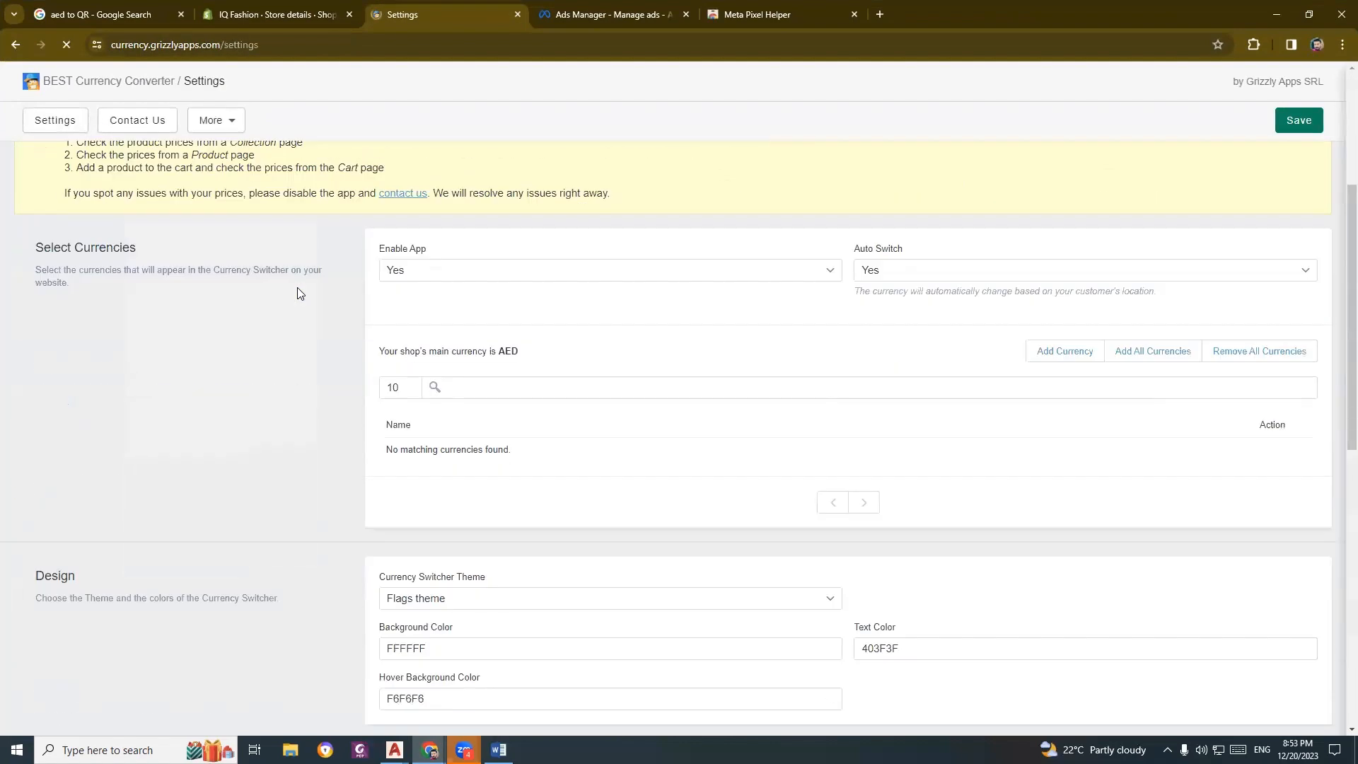
click(489, 272)
click(798, 288)
click(912, 272)
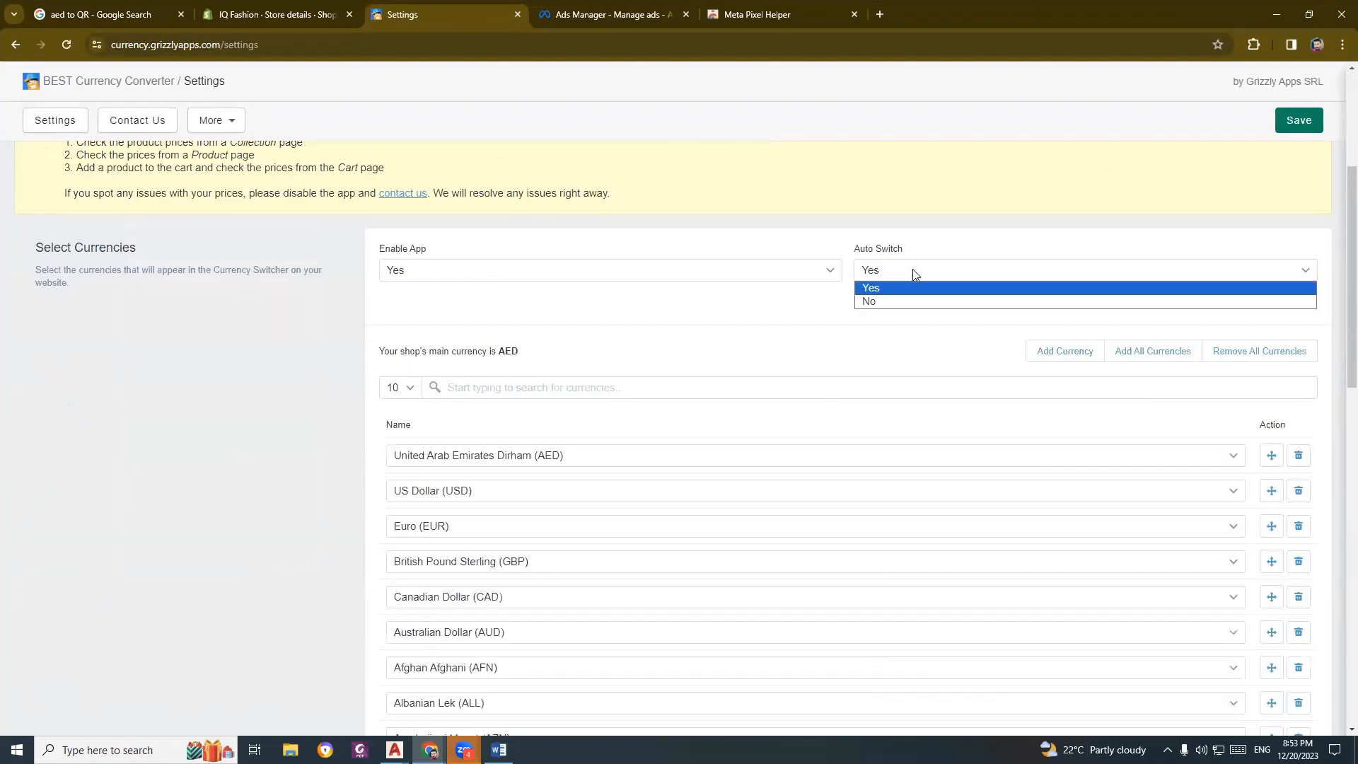
click(912, 271)
Delete three currencies in succession from the last row of the currency list, starting with Algerian Dinar (DZD).
scroll(538, 361, down, 2)
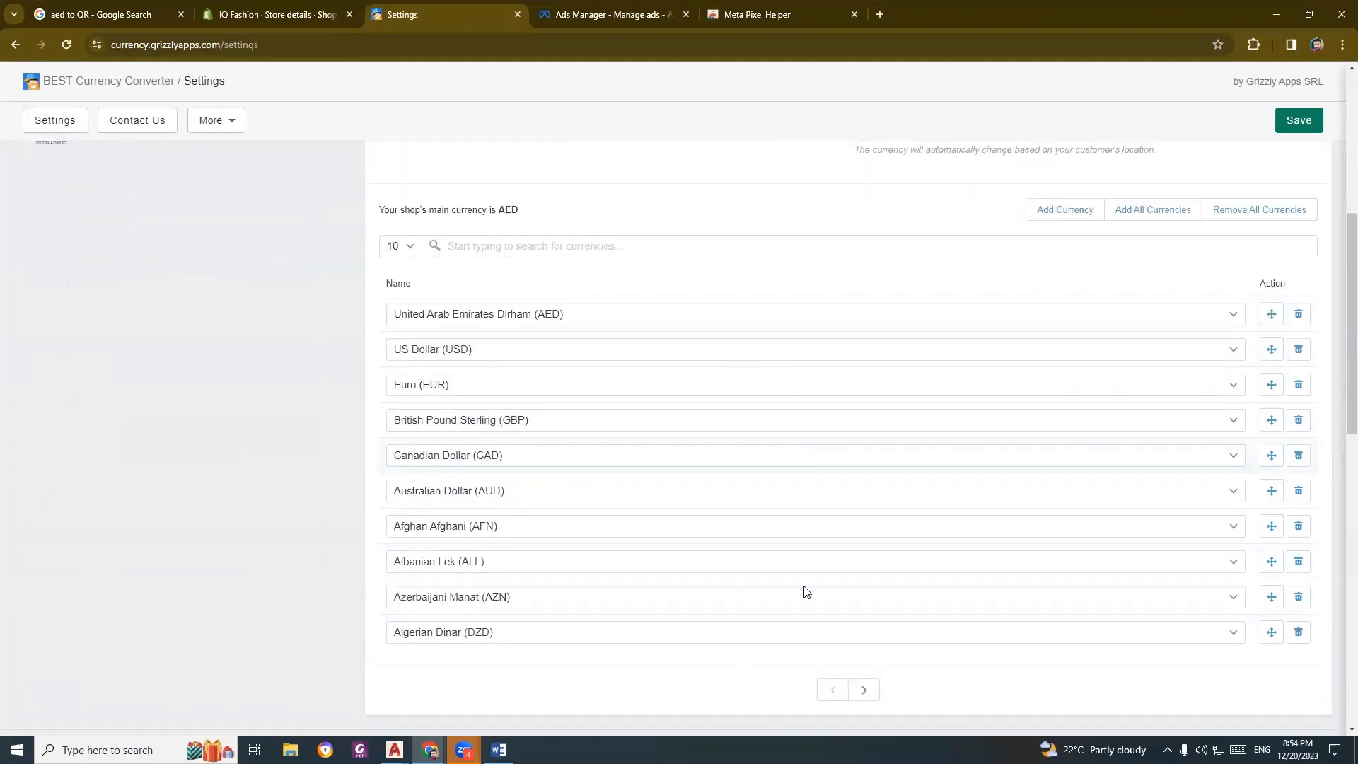
click(1297, 634)
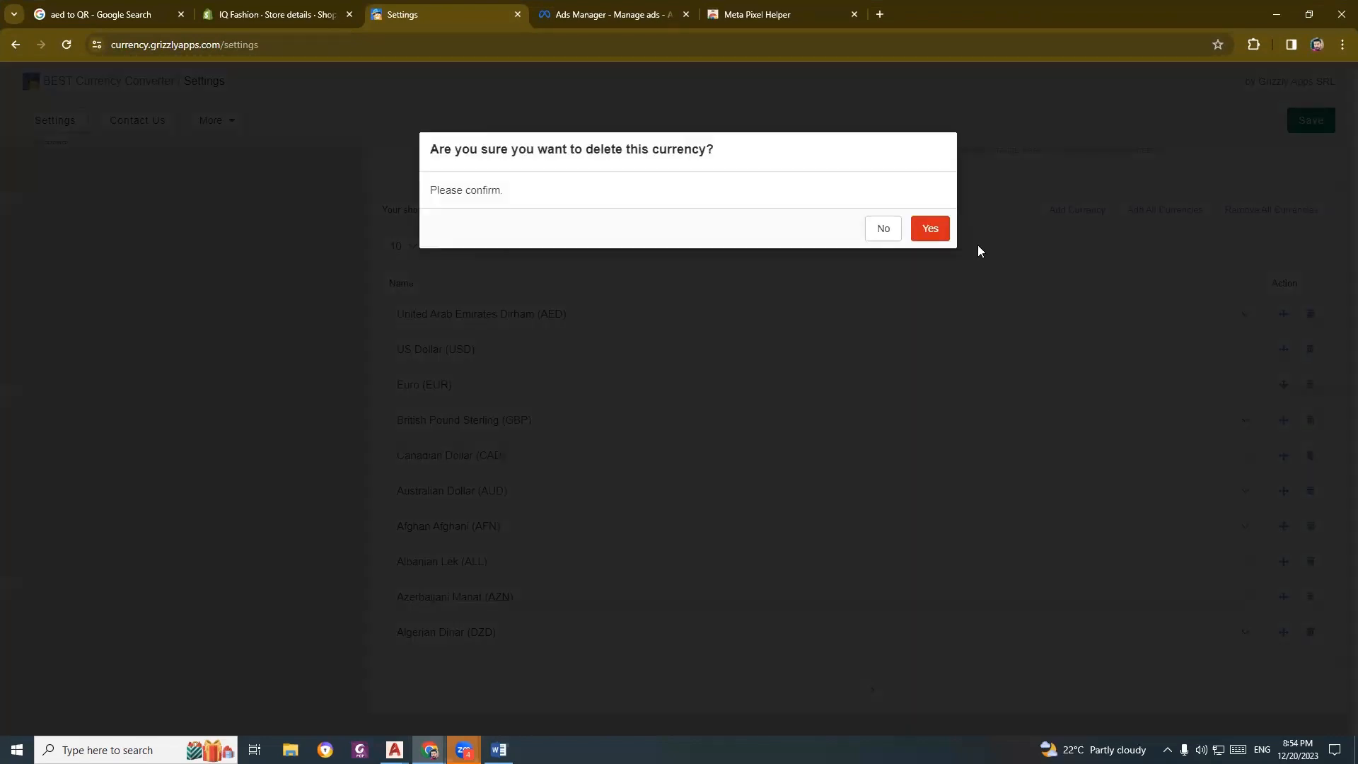
click(932, 230)
click(1297, 631)
click(918, 228)
click(1298, 636)
click(921, 231)
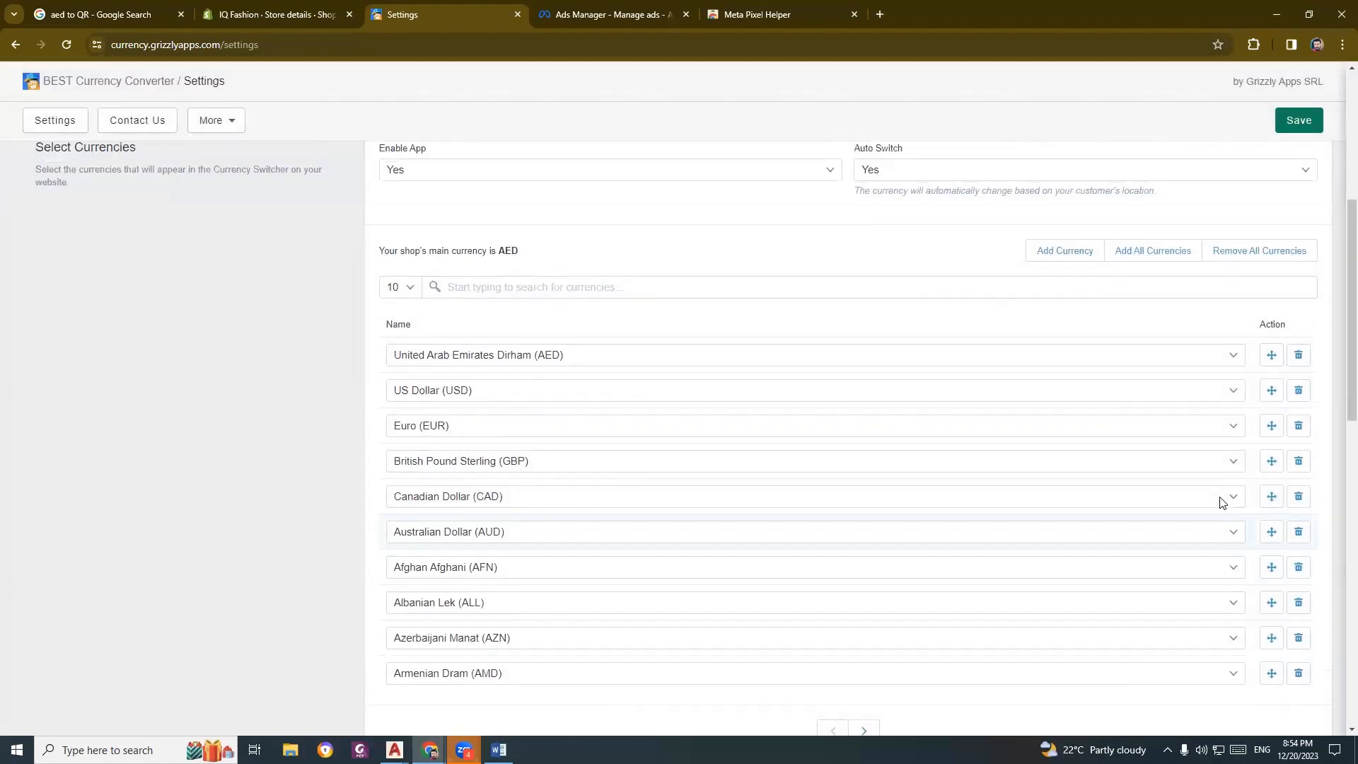
Delete Armenian Dram (AMD), Aruban Florin (AWG) and the currency that follows them from the last row.
scroll(1221, 500, down, 1)
click(1301, 585)
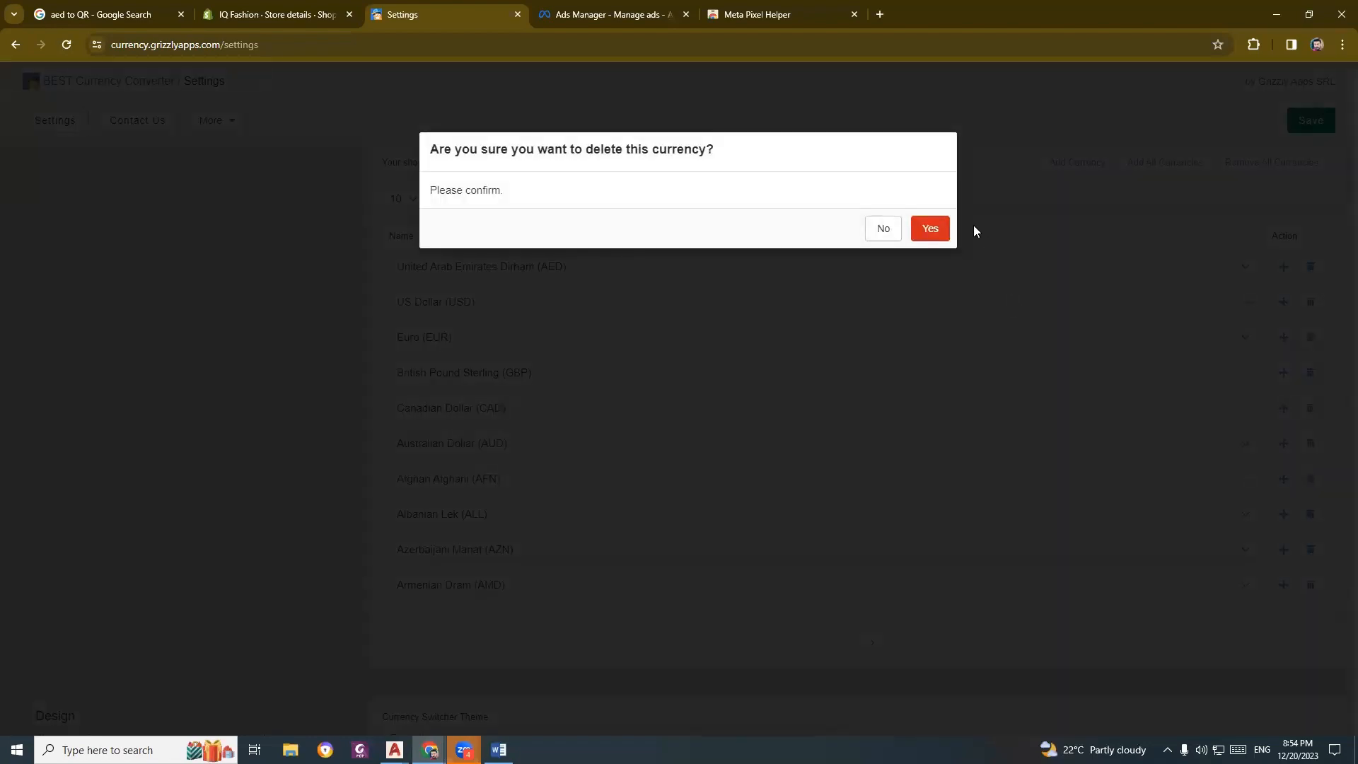
click(932, 230)
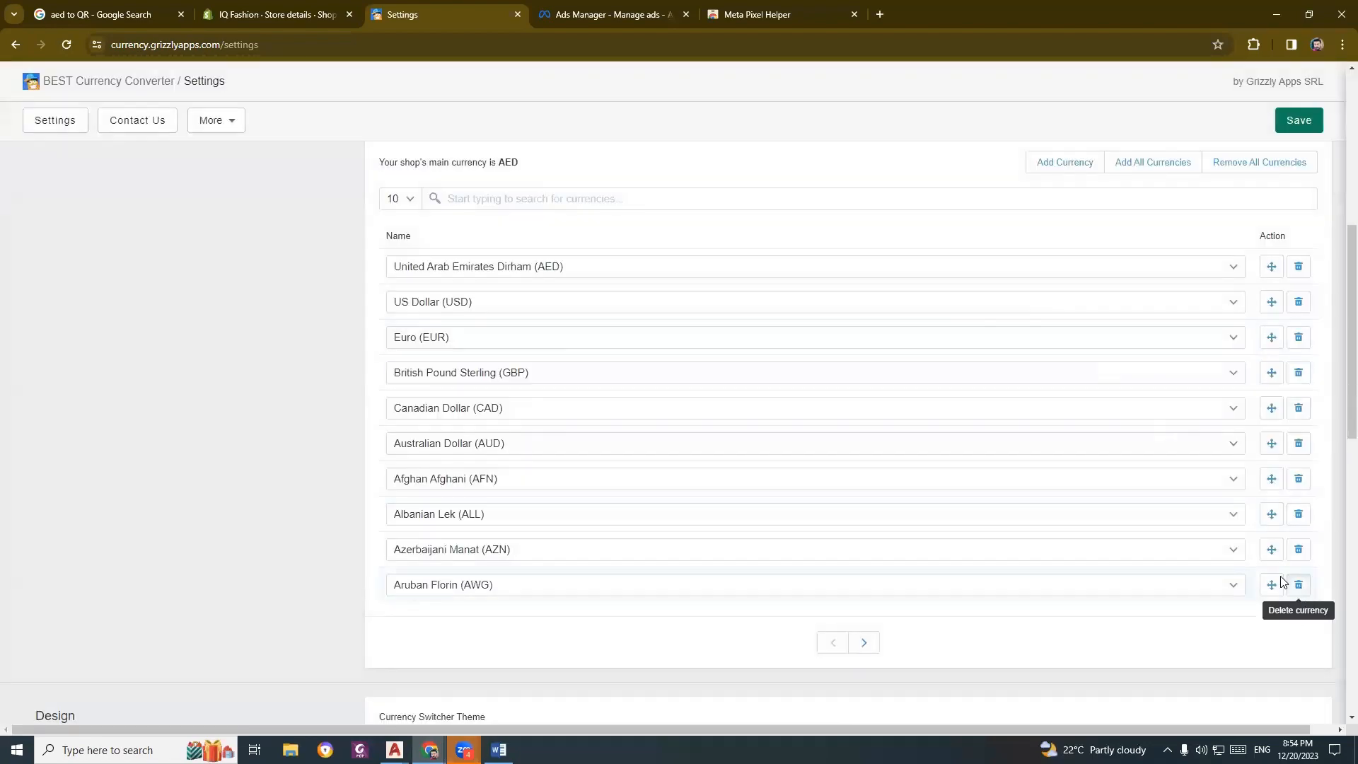
click(1301, 591)
click(935, 230)
click(1298, 584)
click(926, 230)
Delete US Dollar (USD), British Pound Sterling (GBP) and Euro (EUR) from the currency list.
scroll(911, 472, down, 3)
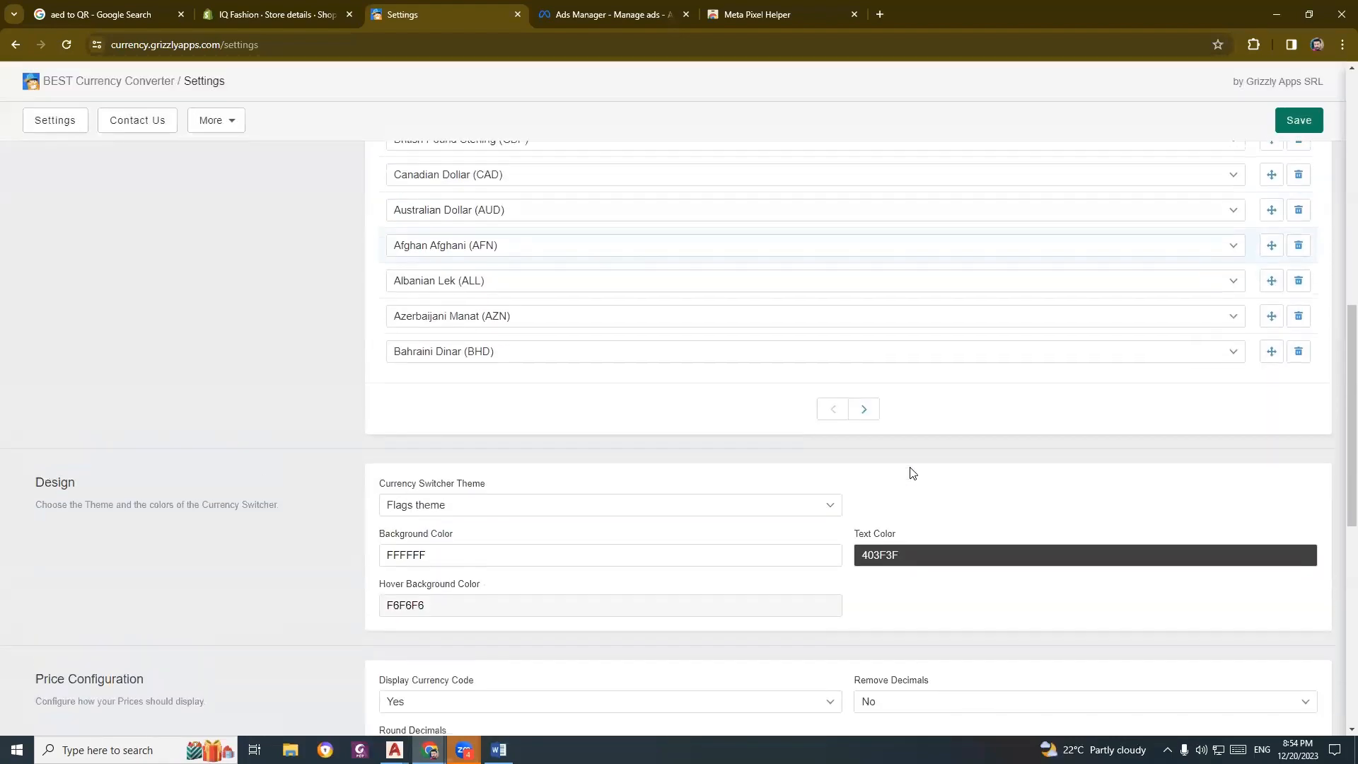
scroll(911, 469, up, 8)
scroll(911, 469, down, 3)
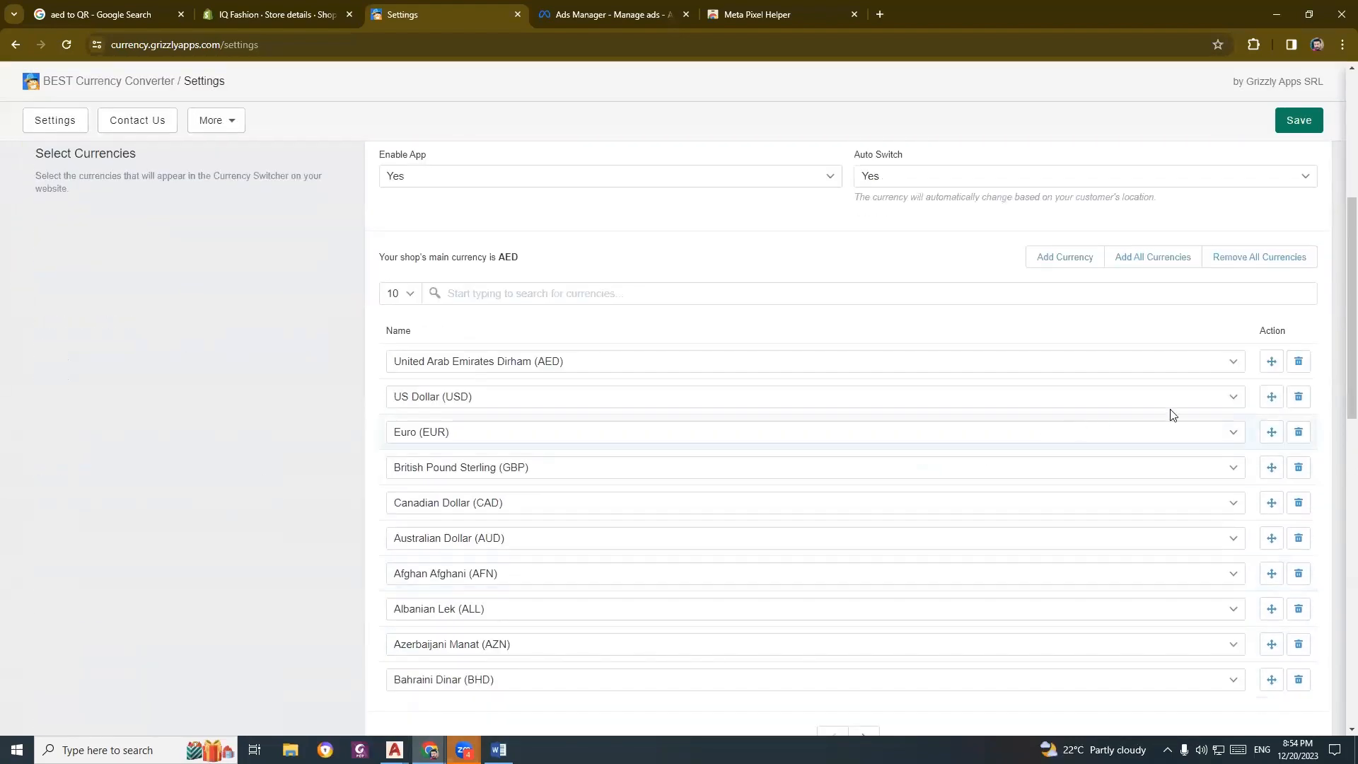
click(1297, 397)
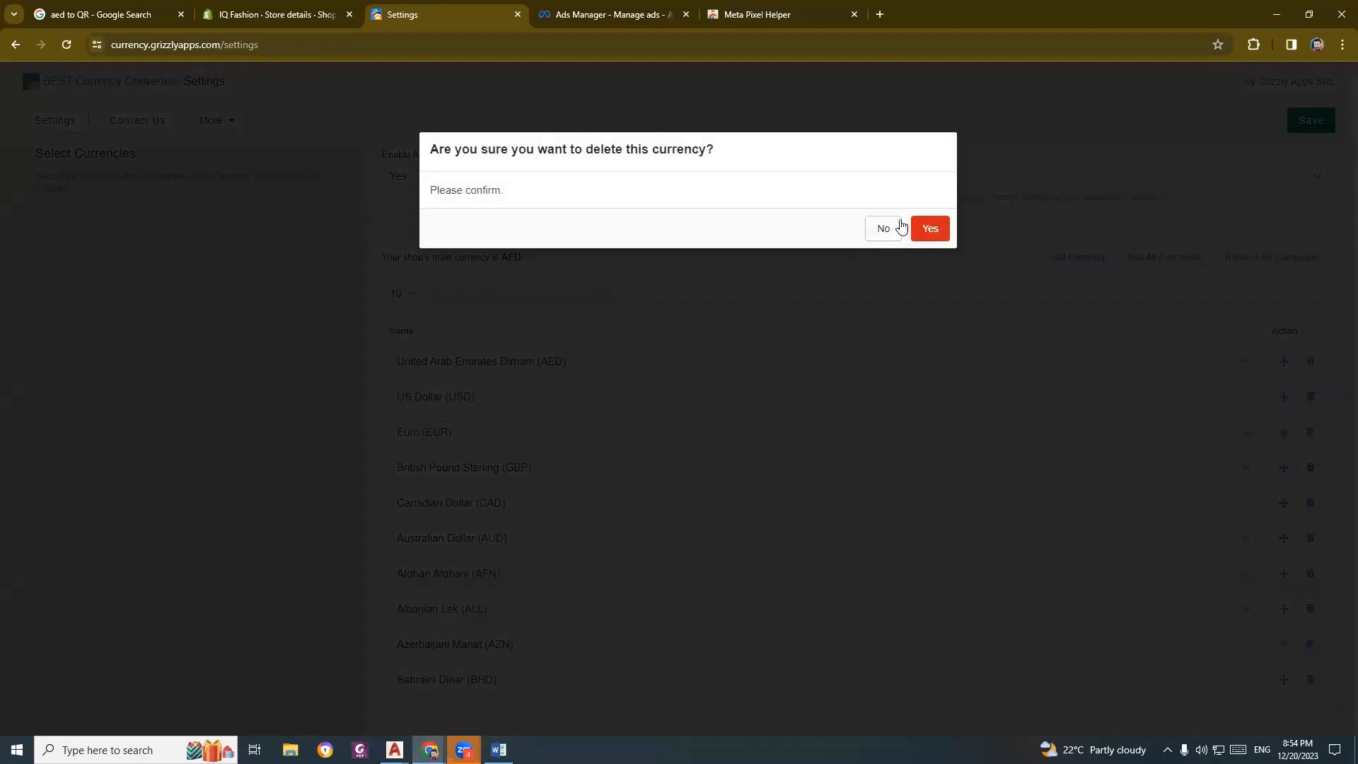
click(915, 224)
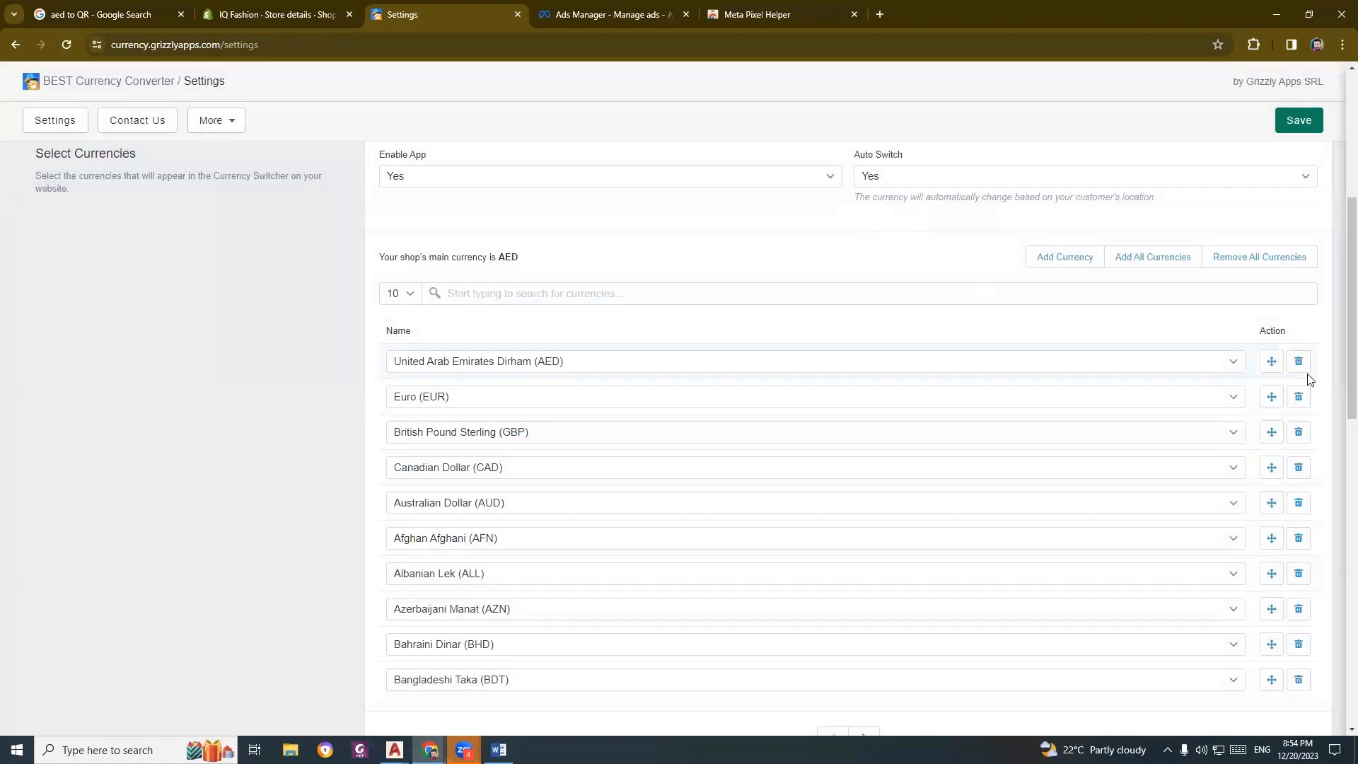
click(1296, 439)
click(926, 229)
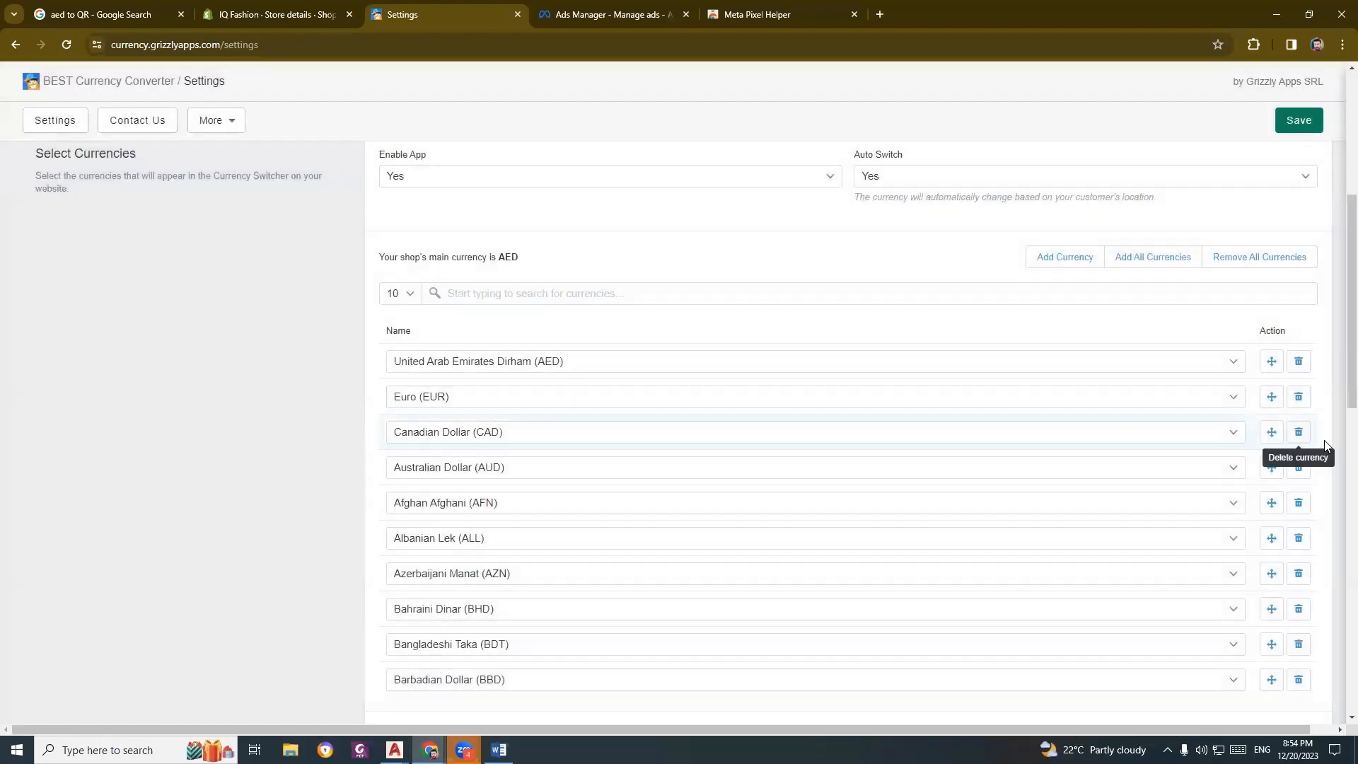
click(1299, 397)
click(929, 228)
Add a new currency row, try to set it to Qatari Rial (QAR), and dismiss the notice.
scroll(1001, 416, down, 2)
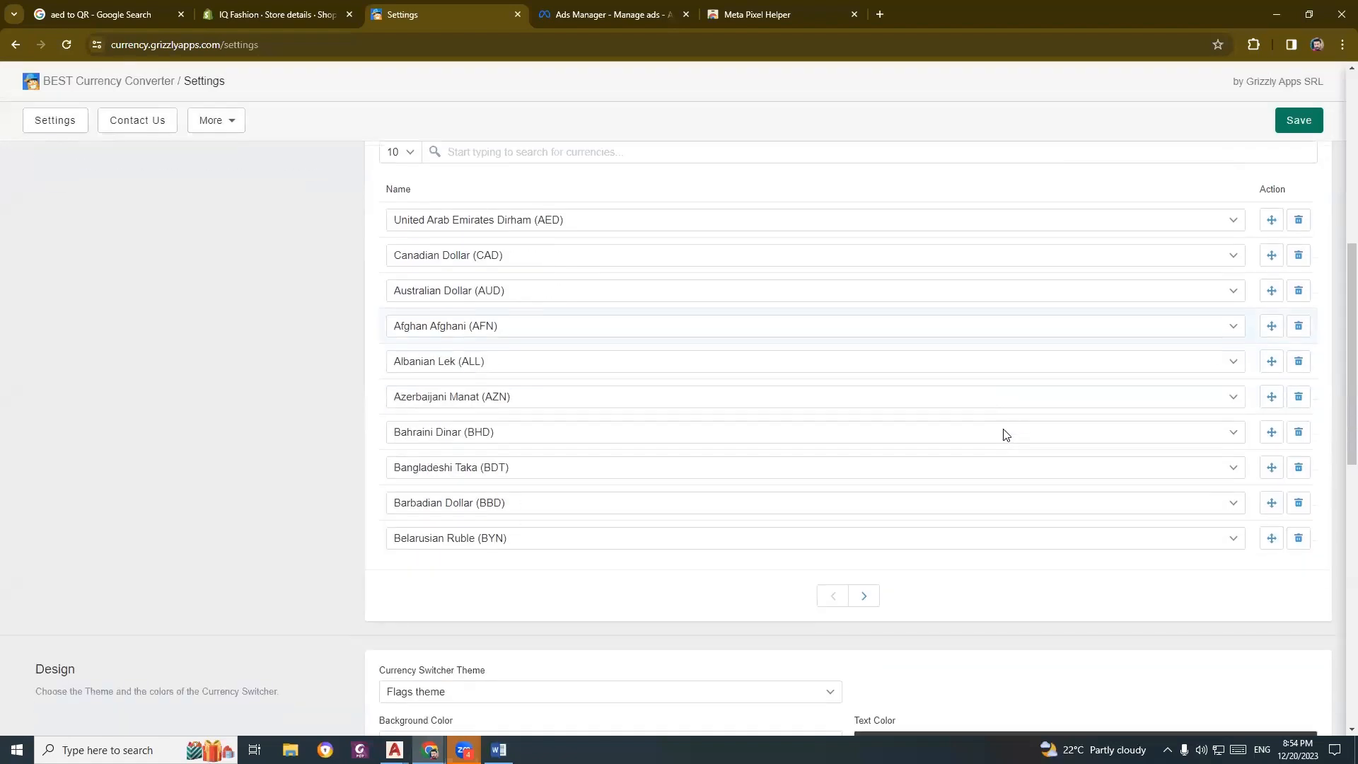
scroll(1004, 433, up, 1)
scroll(686, 325, up, 1)
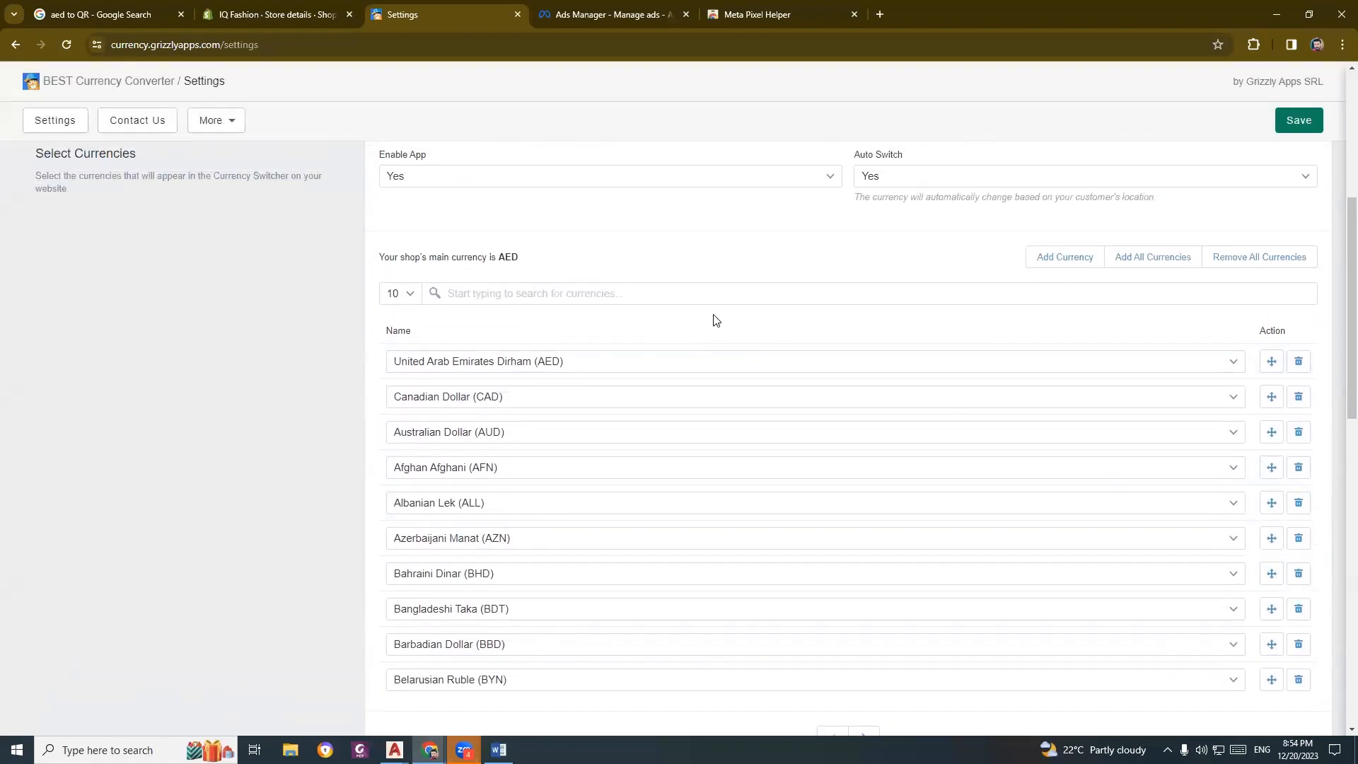
click(1039, 267)
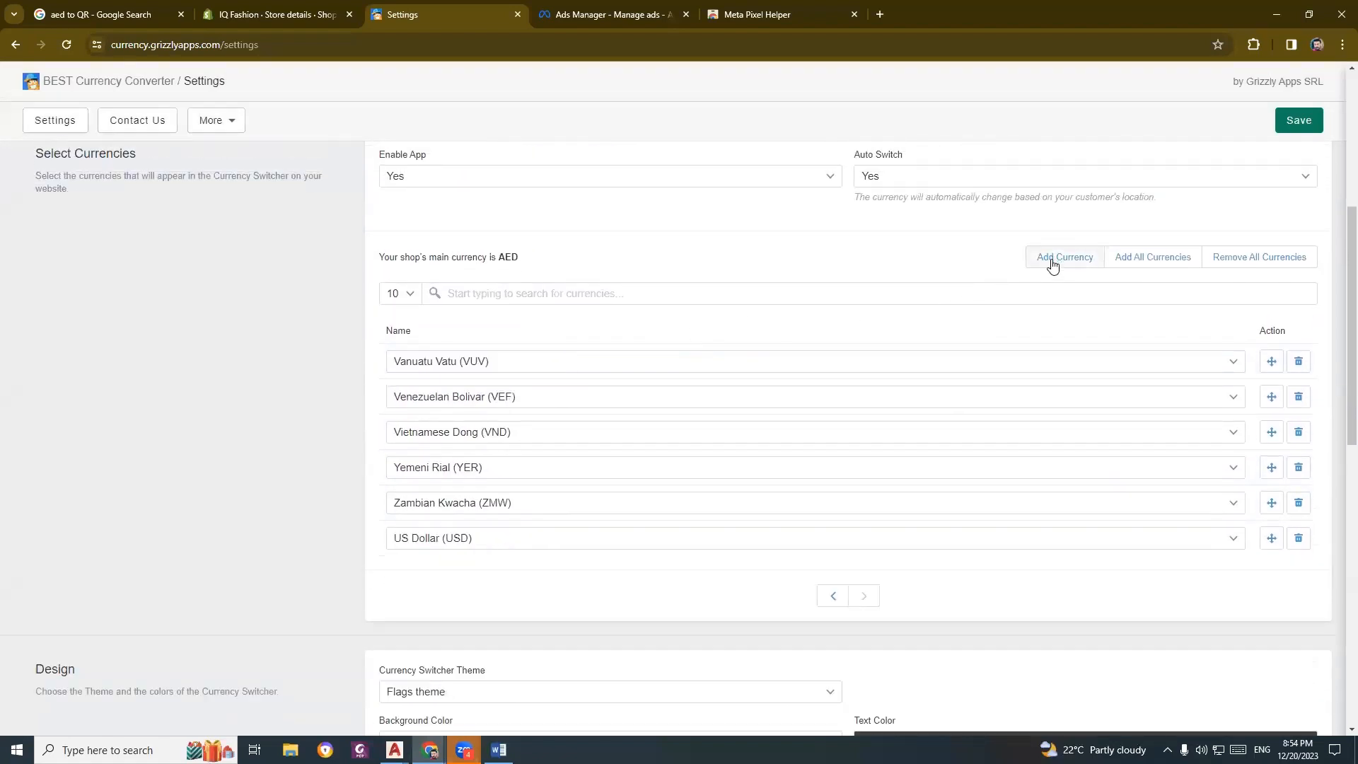
click(1100, 545)
scroll(592, 336, down, 10)
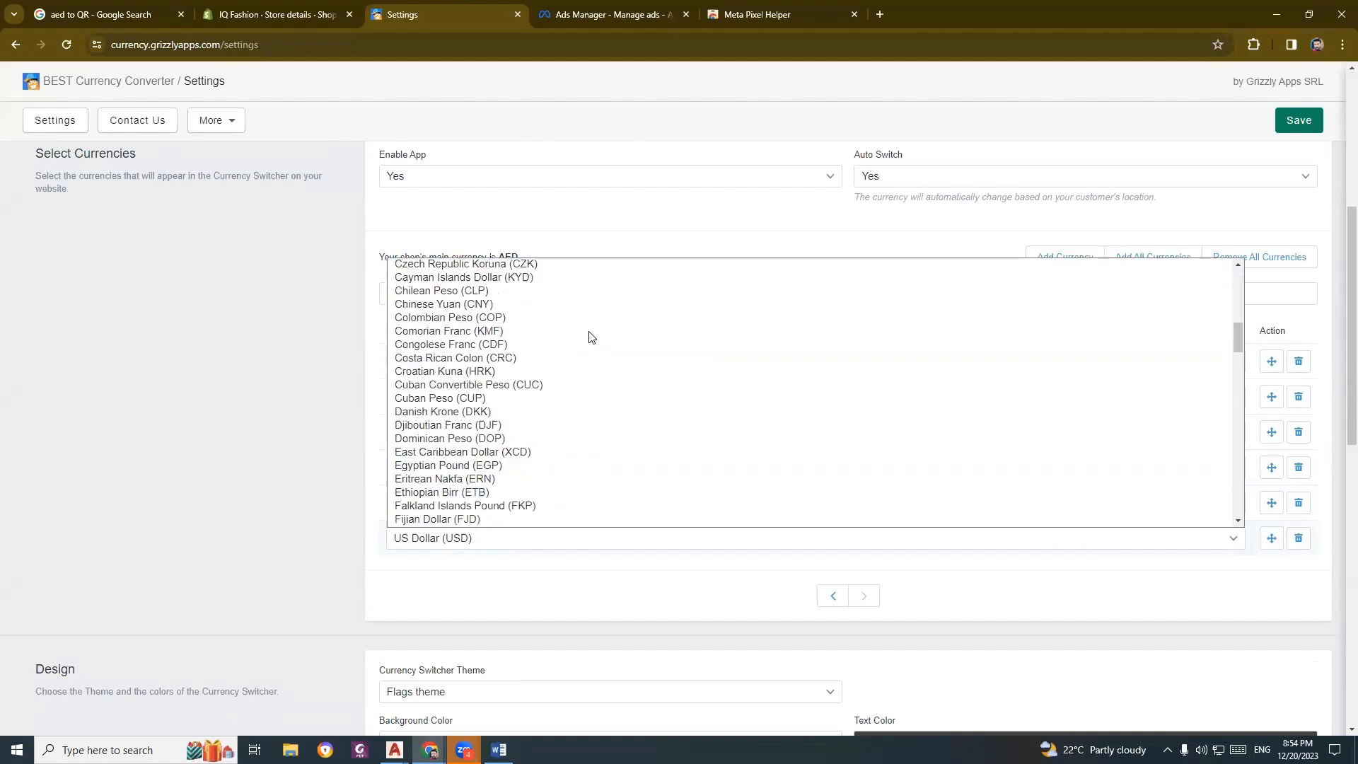
key(q)
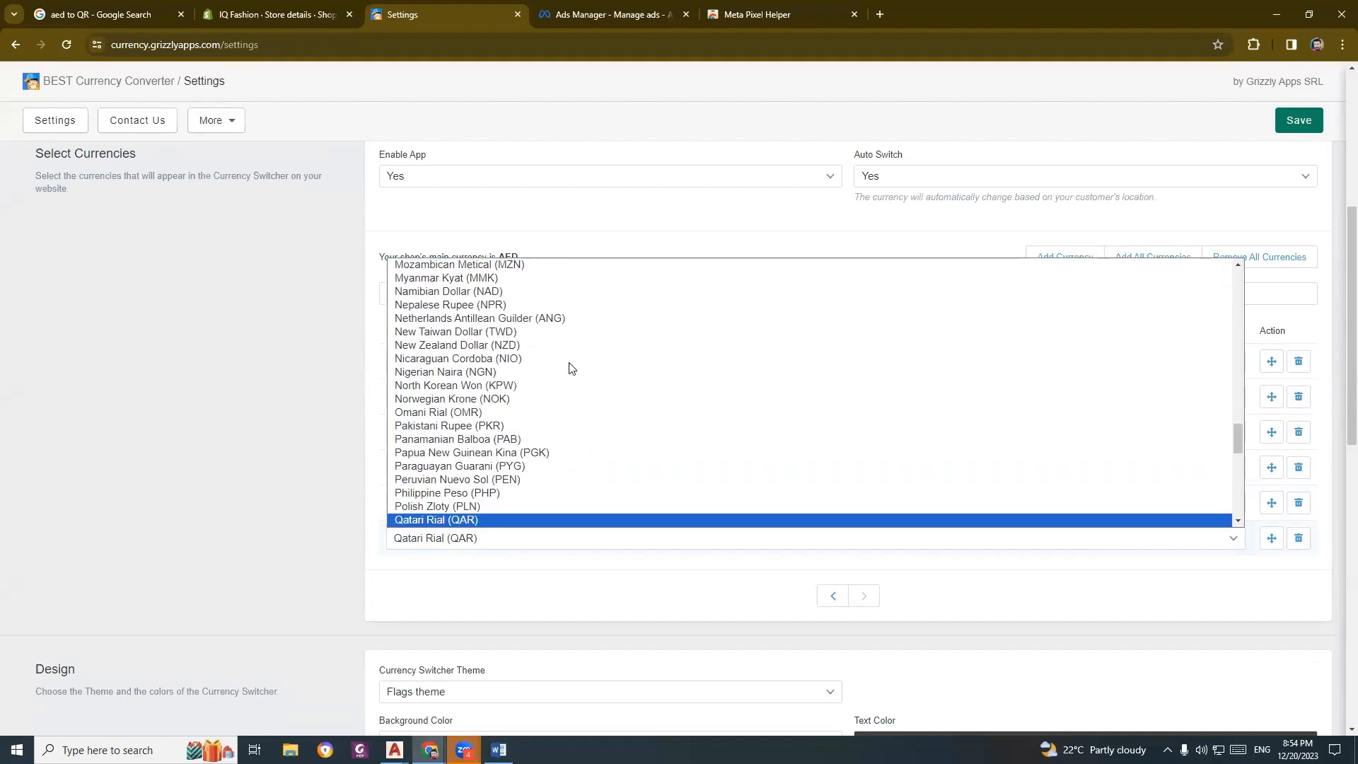
click(485, 520)
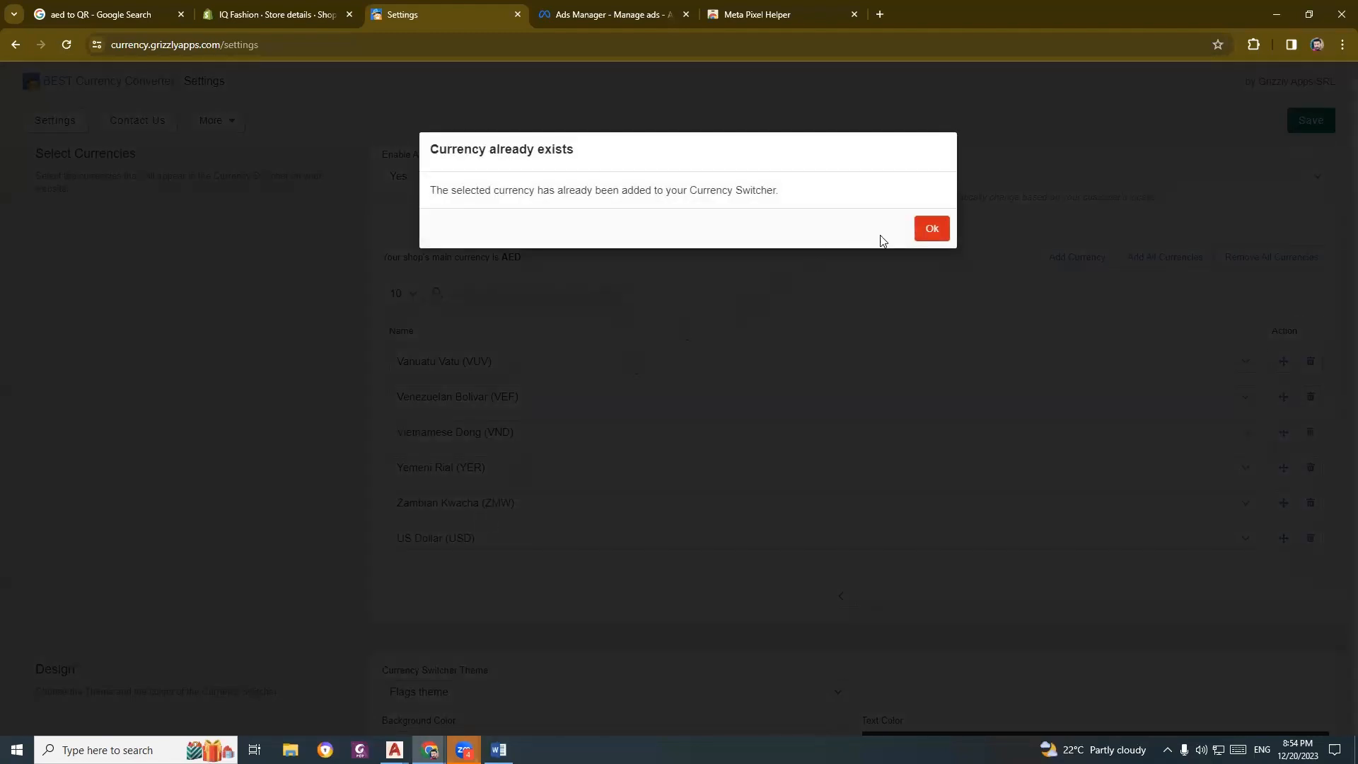
click(926, 232)
scroll(388, 528, up, 5)
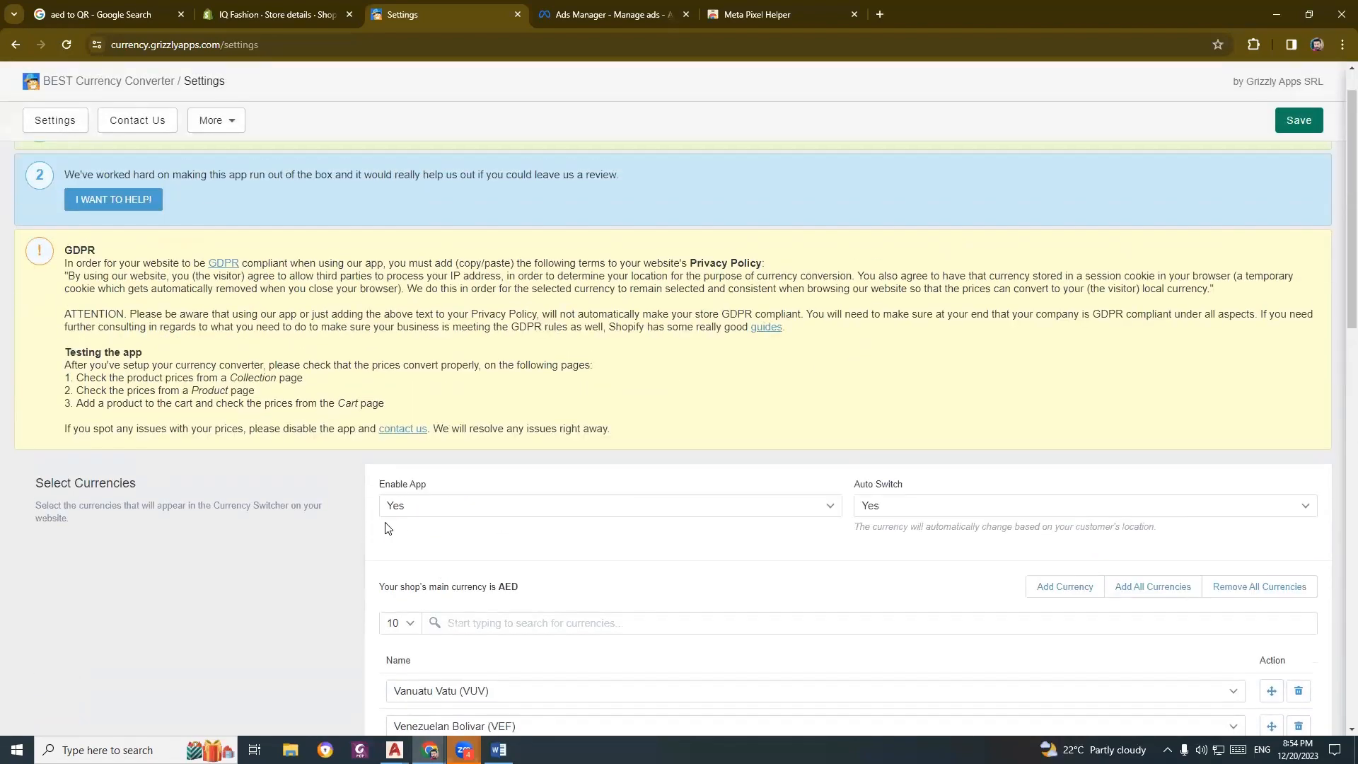
Try to change the Vanuatu Vatu (VUV) row to Saudi Riyal (SAR) in the currency list and dismiss the notice.
scroll(388, 528, down, 3)
scroll(541, 584, up, 2)
scroll(852, 543, down, 3)
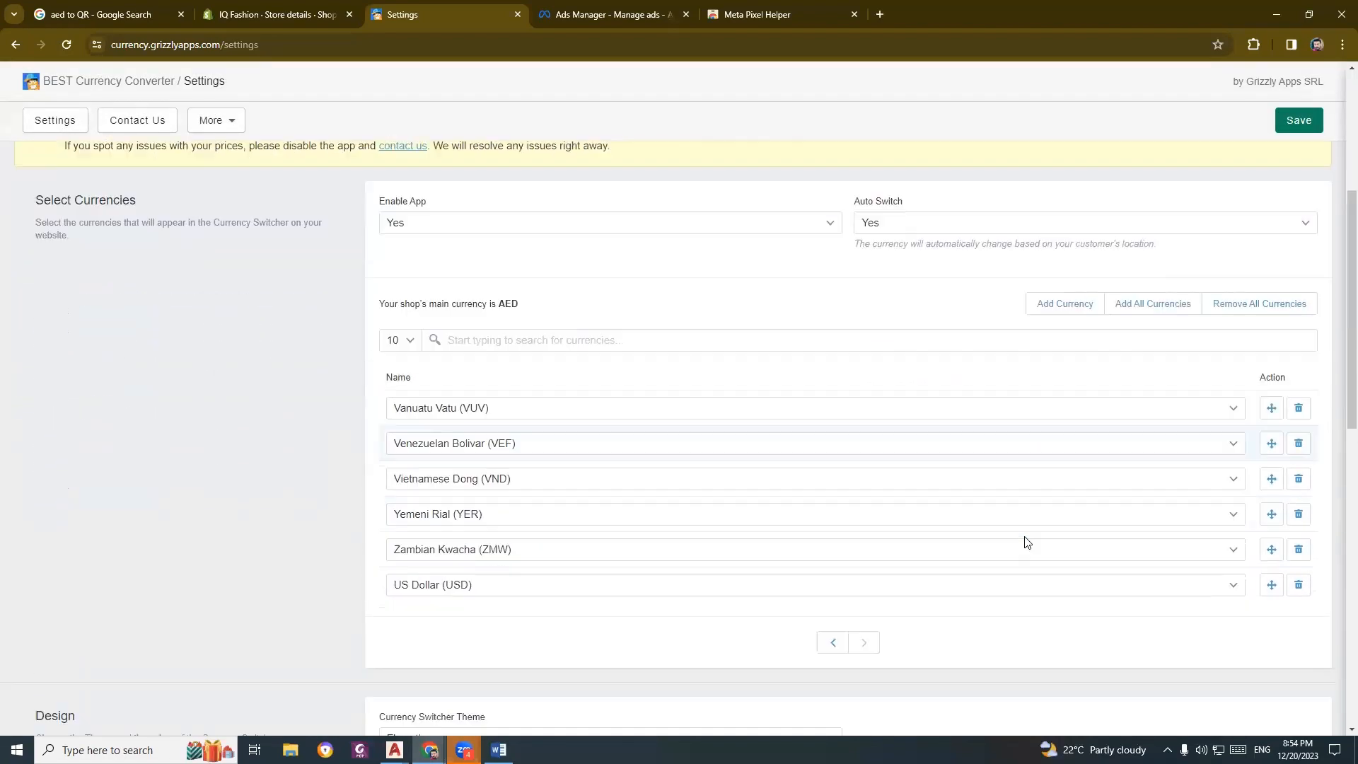
click(502, 415)
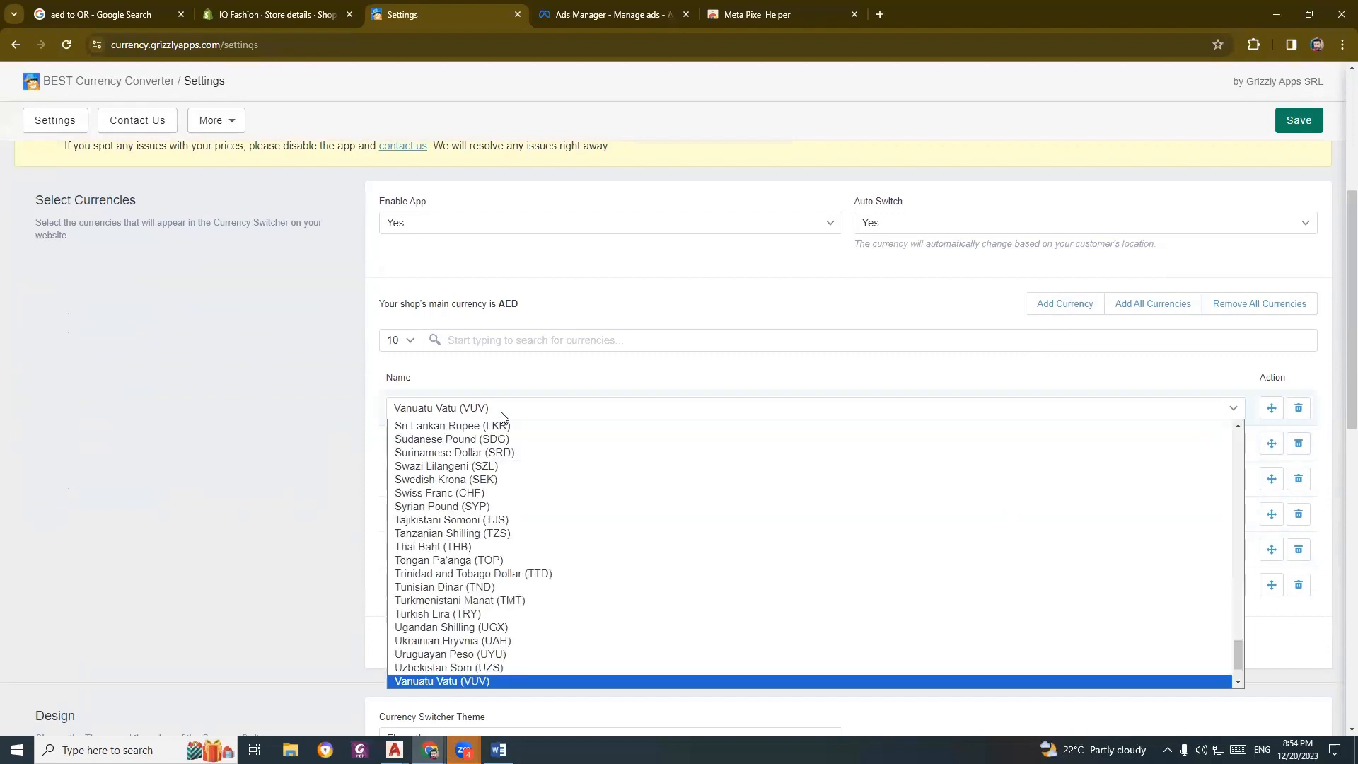
scroll(530, 604, down, 2)
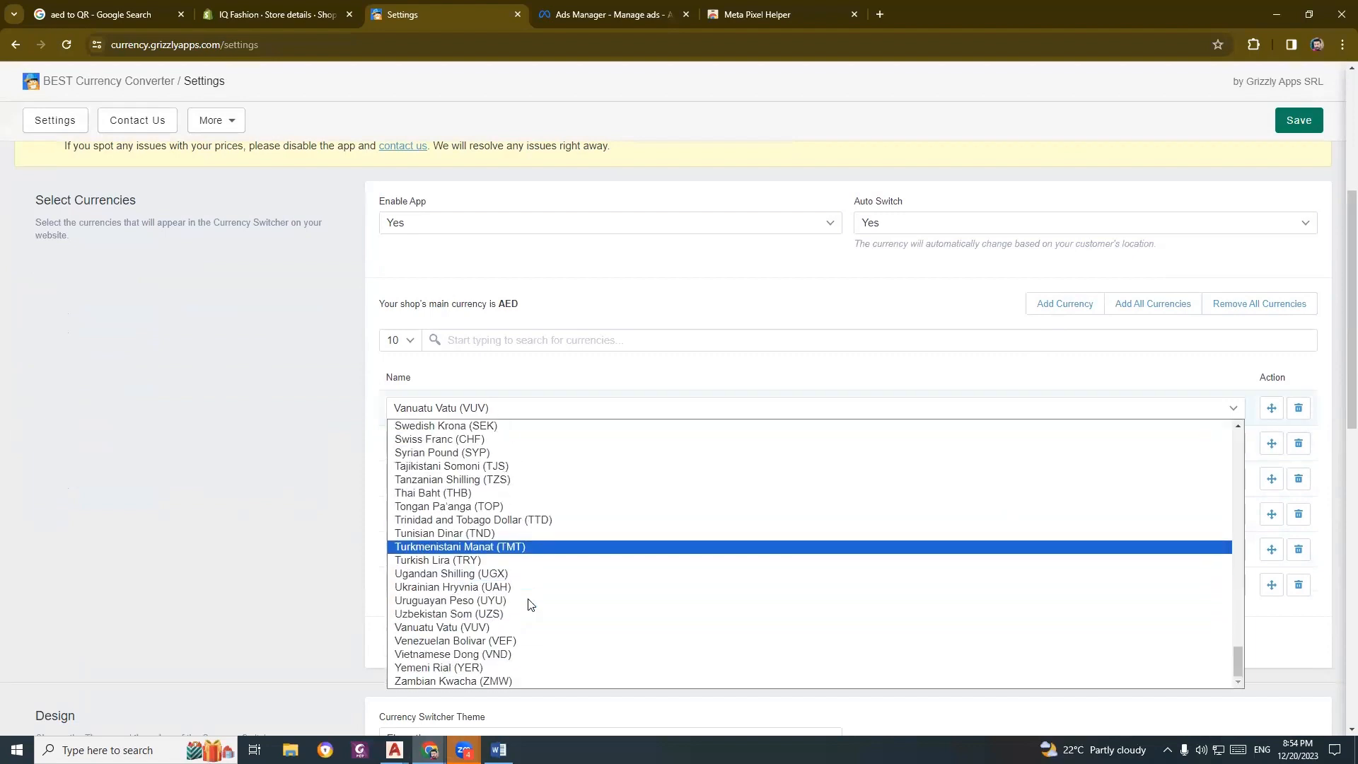
key(s)
key(s)
key(s)
key(s)
key(s)
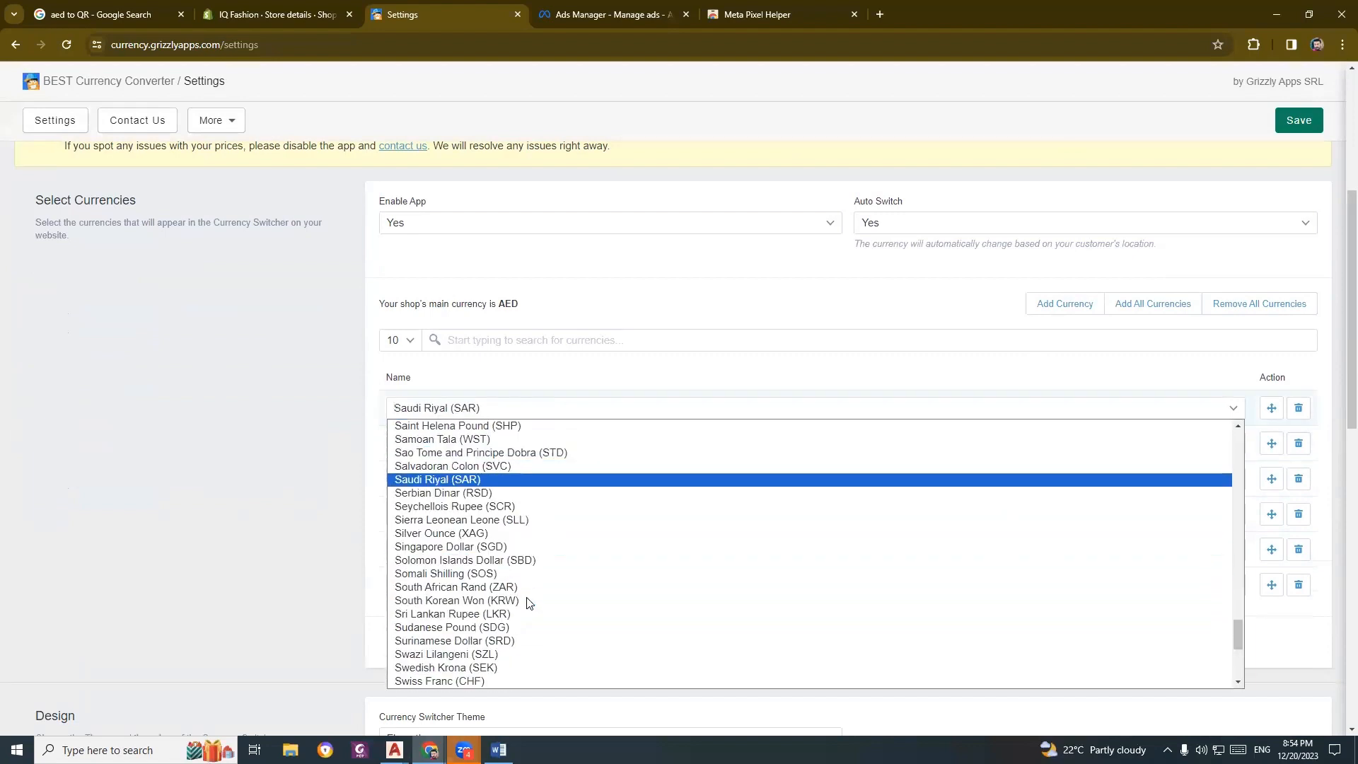
key(Return)
click(929, 230)
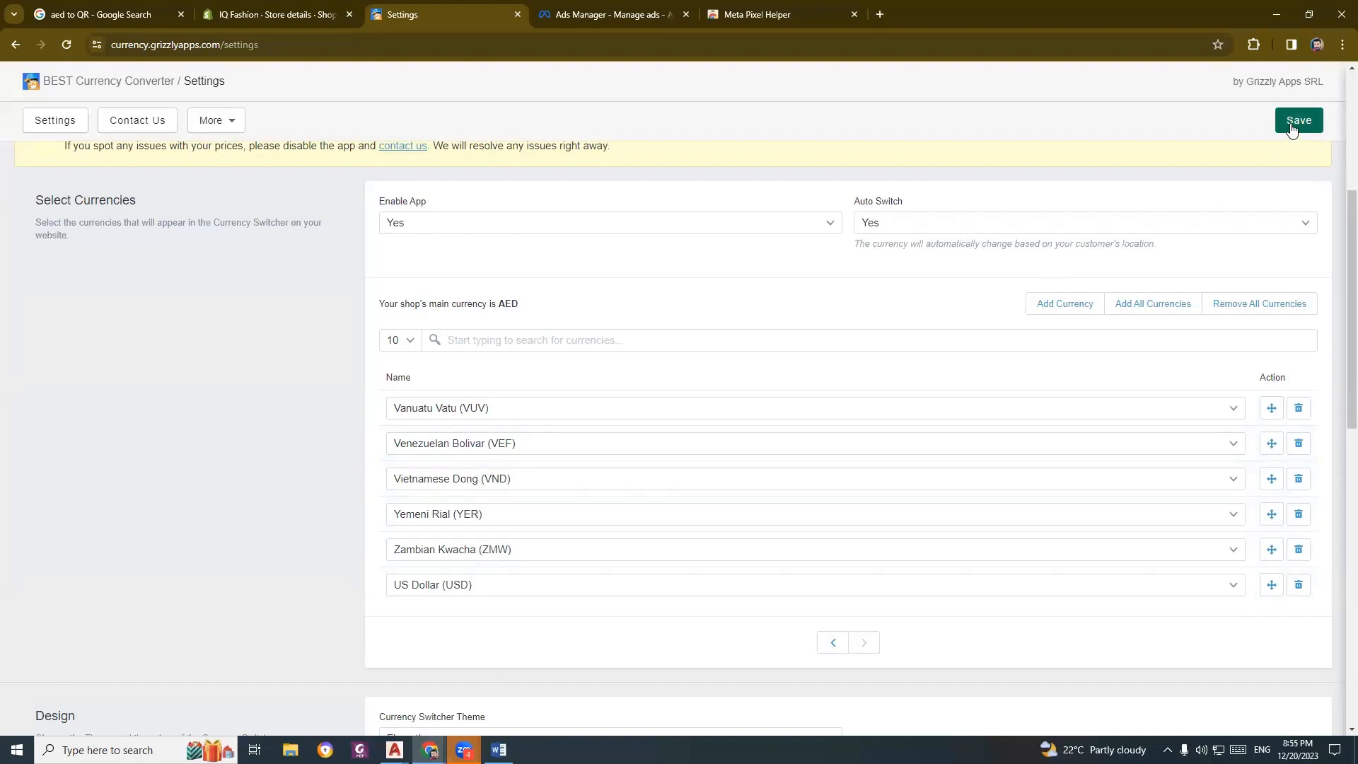
Review the design, price configuration and extra features settings, including the Hide Currency Converter options.
scroll(797, 400, down, 4)
scroll(707, 409, down, 3)
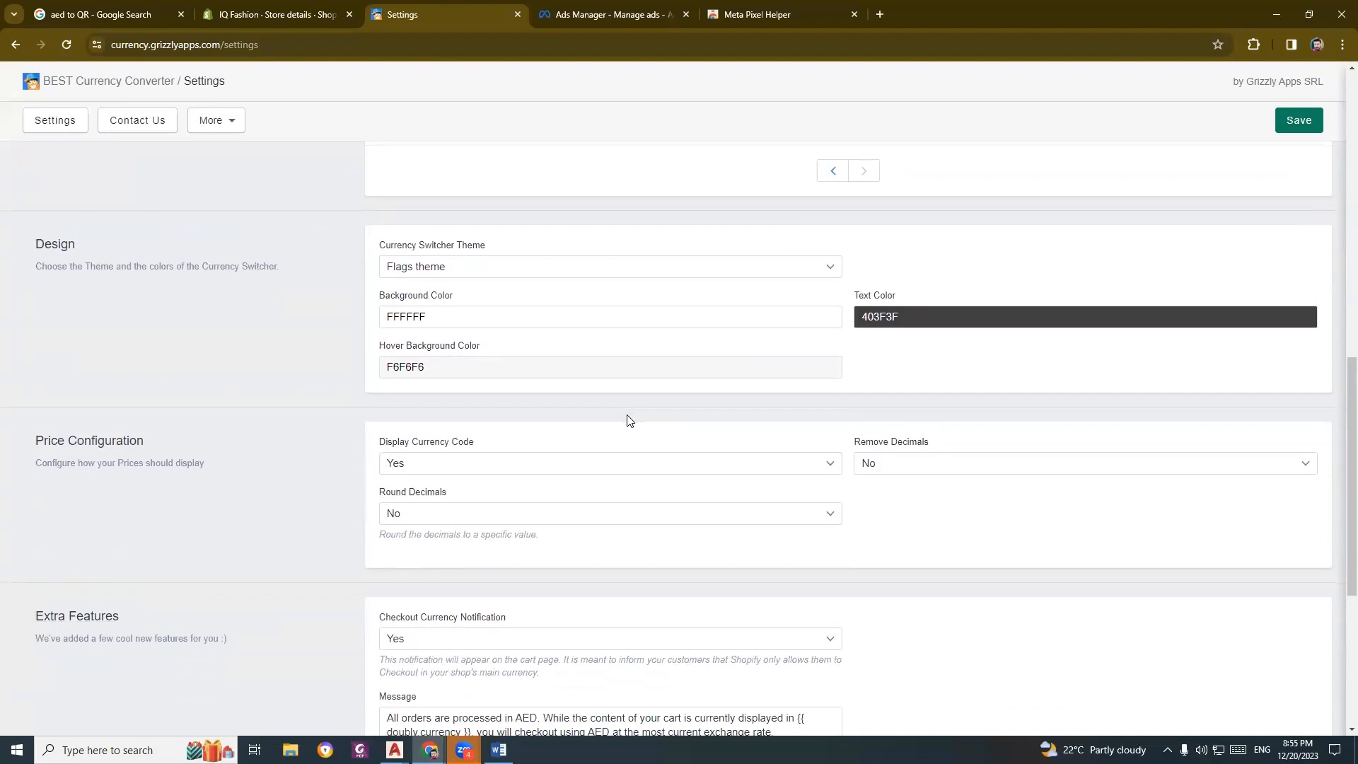
scroll(627, 420, up, 1)
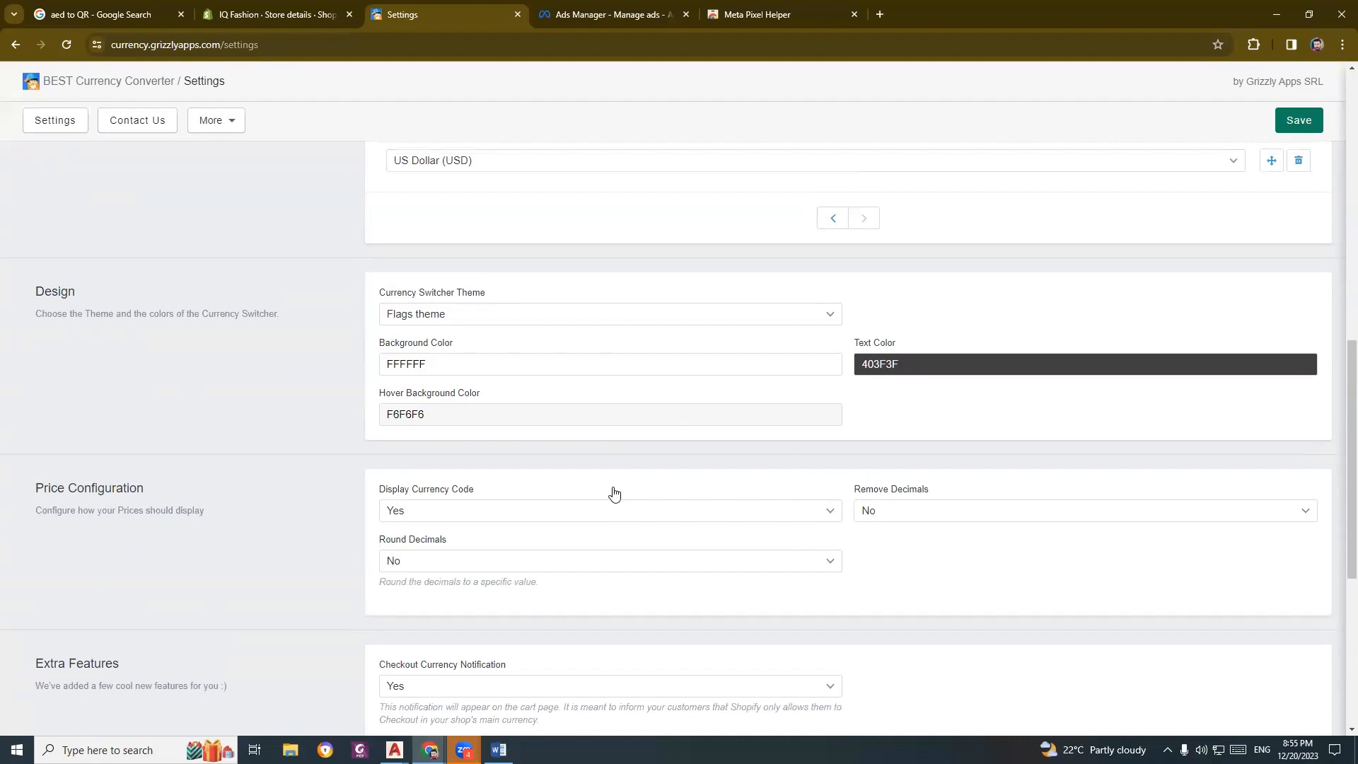
scroll(614, 493, down, 6)
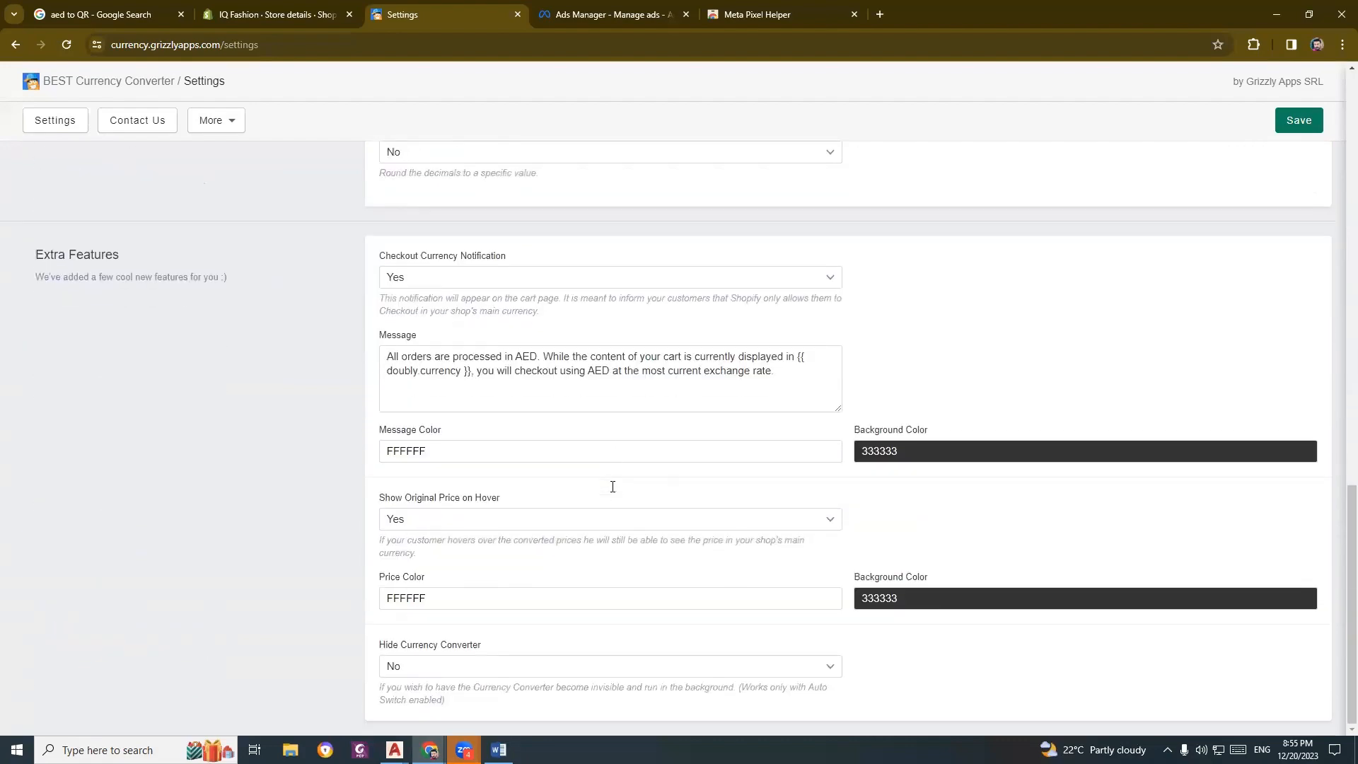
scroll(597, 526, up, 2)
scroll(593, 537, up, 7)
scroll(585, 515, down, 9)
click(415, 671)
click(418, 684)
scroll(329, 631, up, 5)
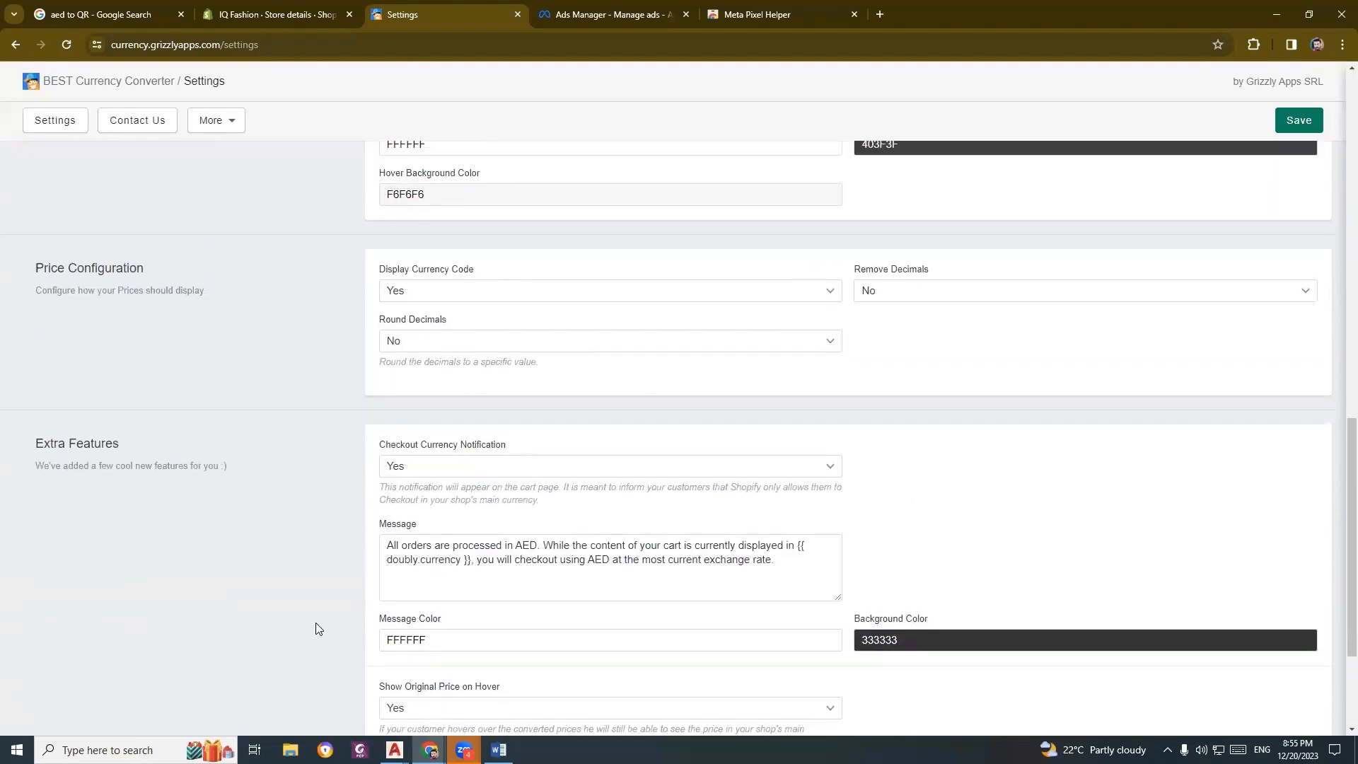
Set Display Currency Code to No in the price configuration and save the app settings.
scroll(317, 629, up, 1)
click(497, 481)
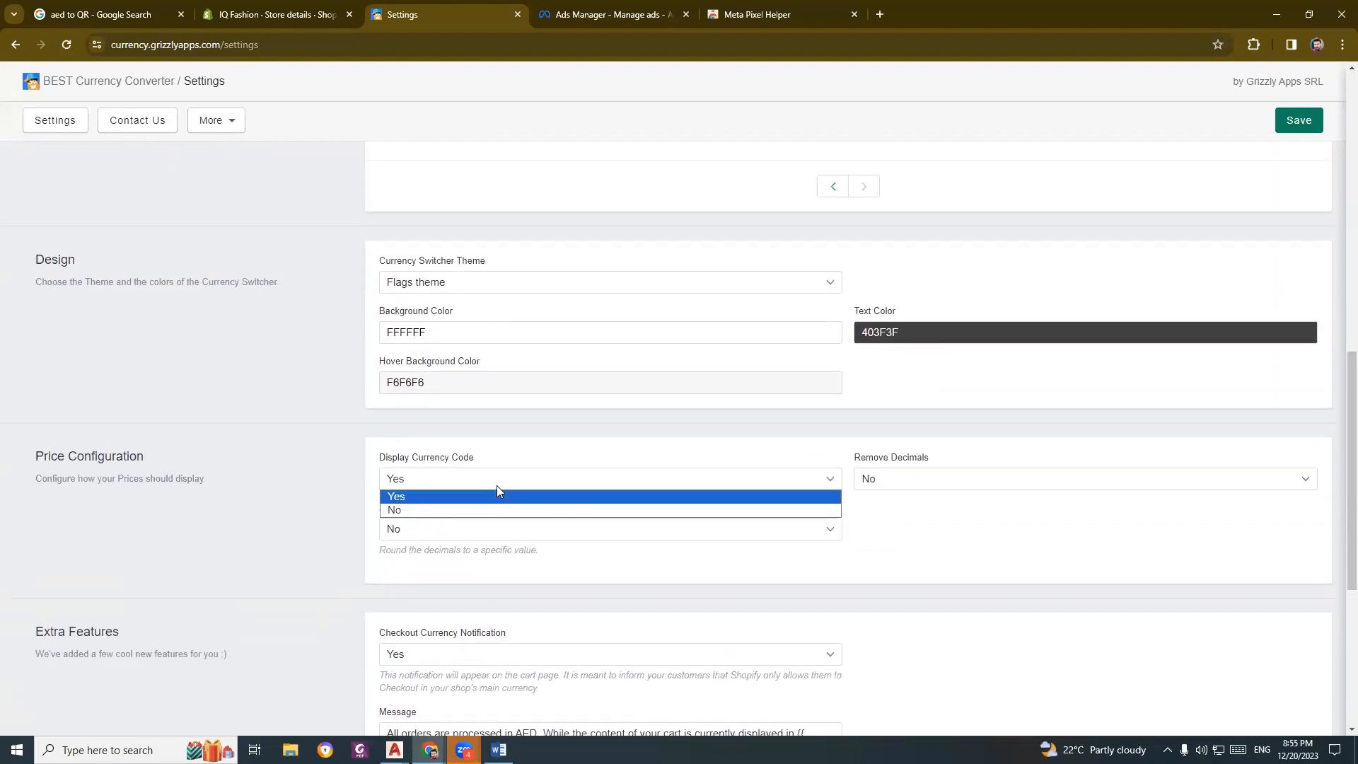
click(495, 483)
click(495, 484)
click(492, 507)
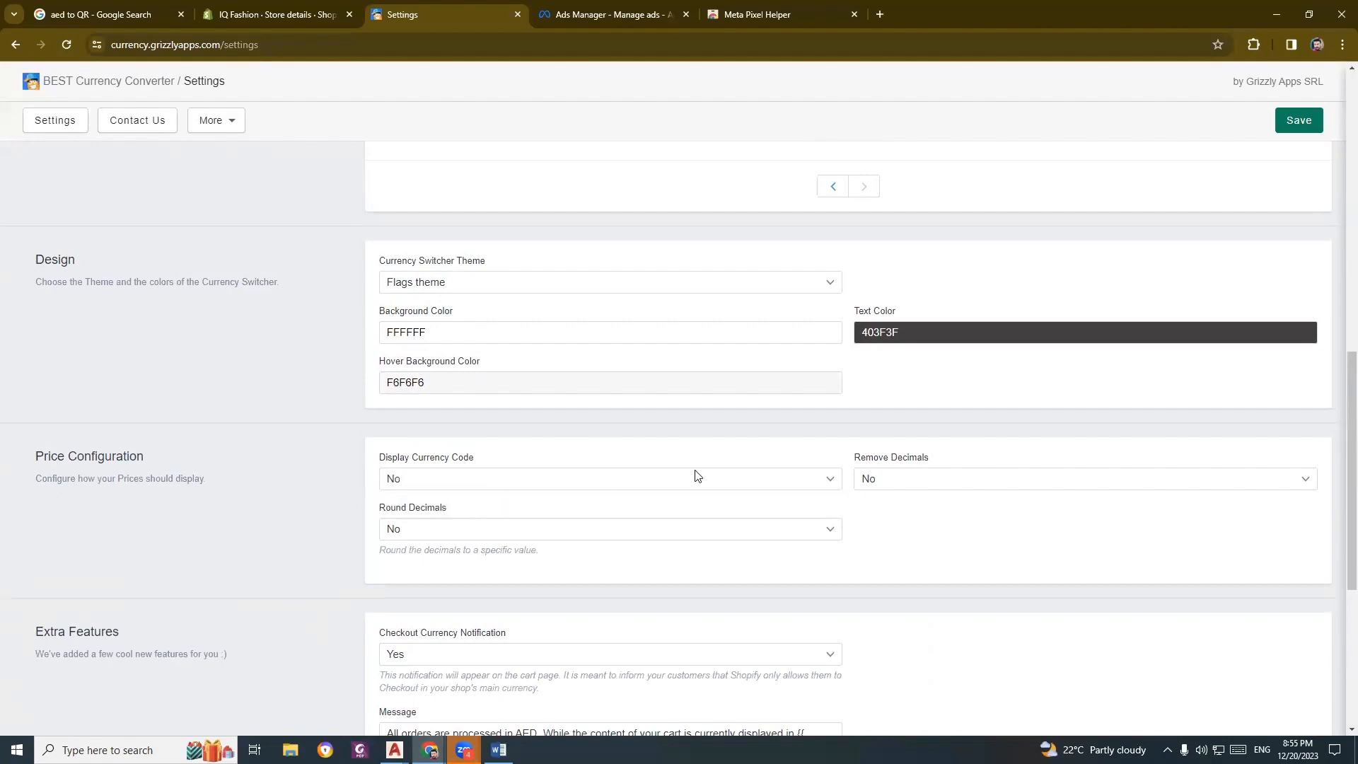
scroll(695, 474, up, 2)
scroll(695, 473, up, 10)
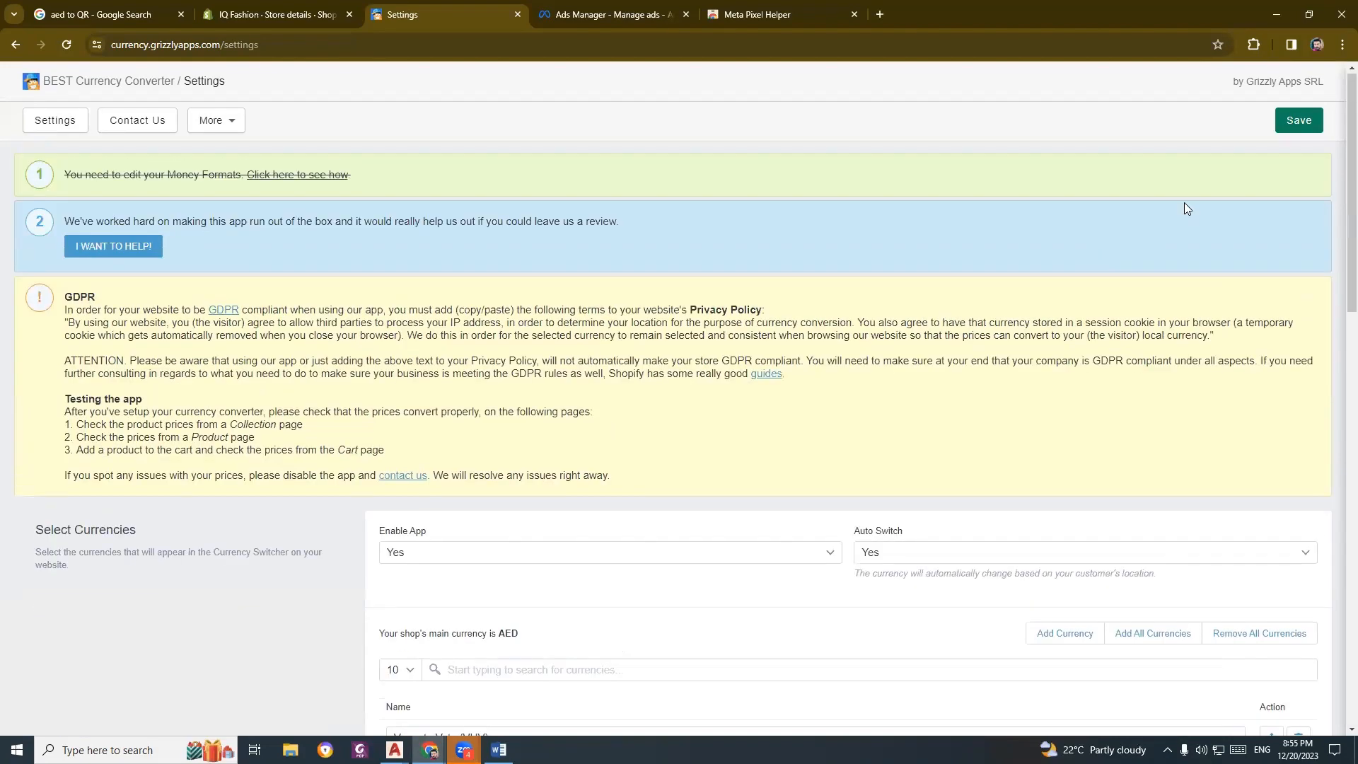
click(1298, 121)
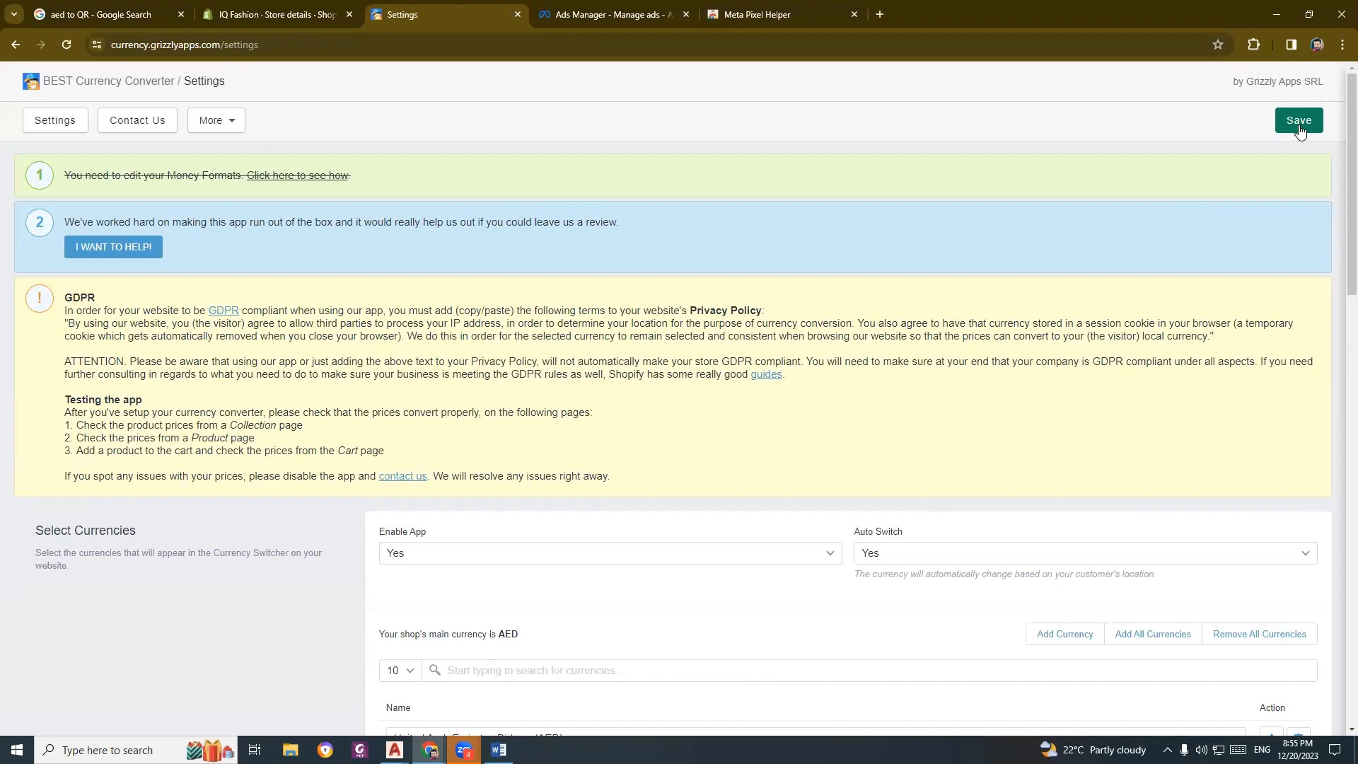
Switch to the Shopify admin and close the store settings to return to the home page.
click(258, 14)
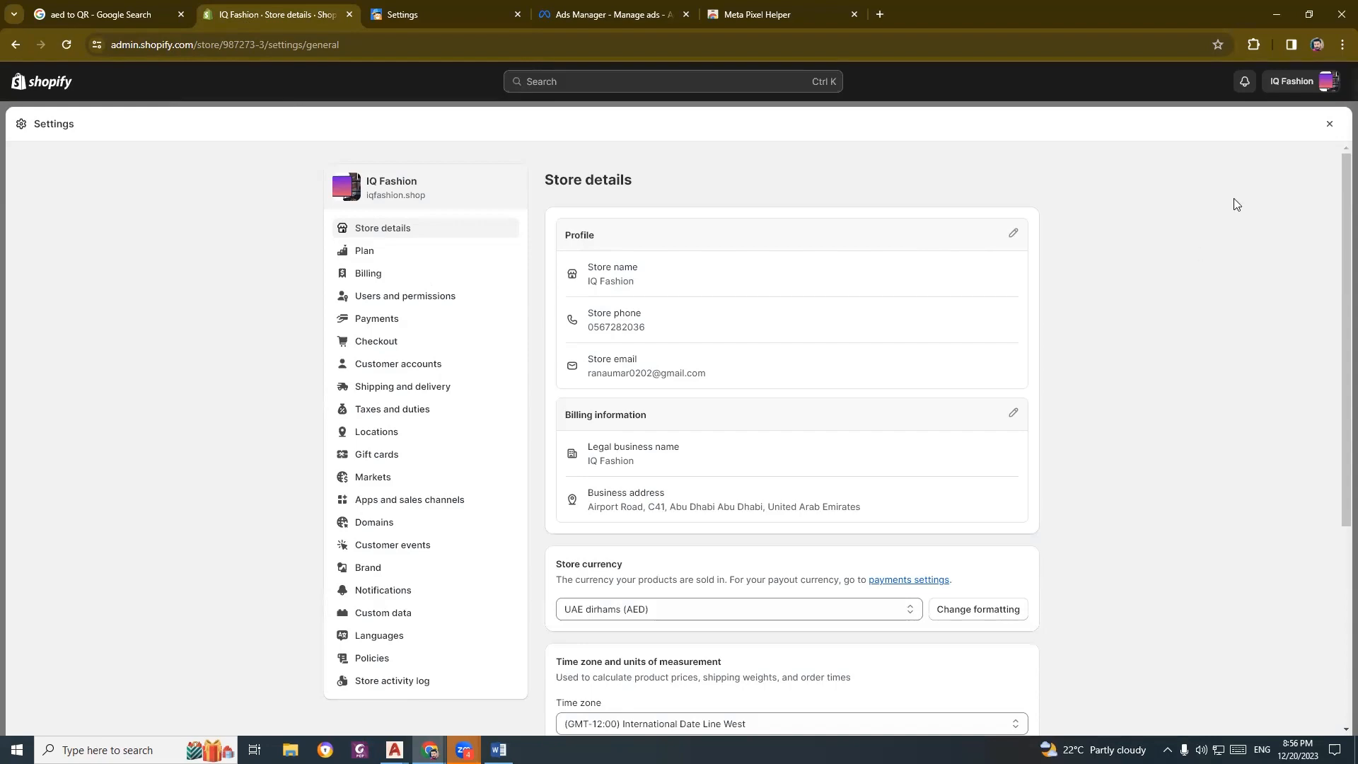
click(1328, 124)
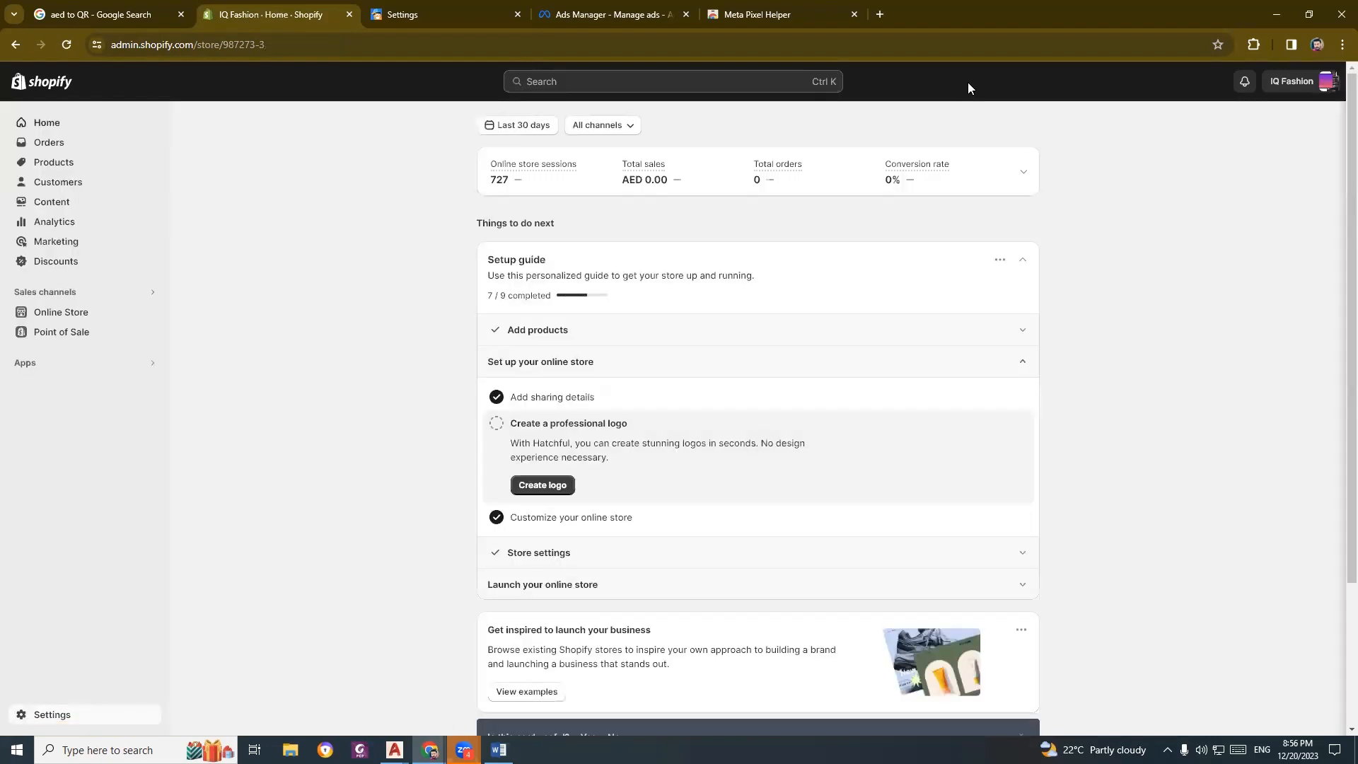